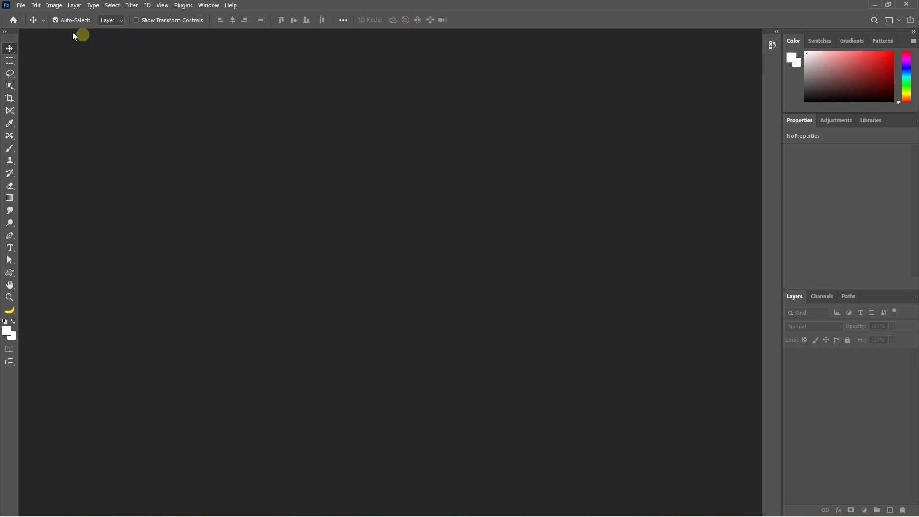
Create a new landscape document 36 × 12 inches at 300 pixels/inch, in 8-bit RGB Color with a white background.
left_click(21, 6)
left_click(36, 23)
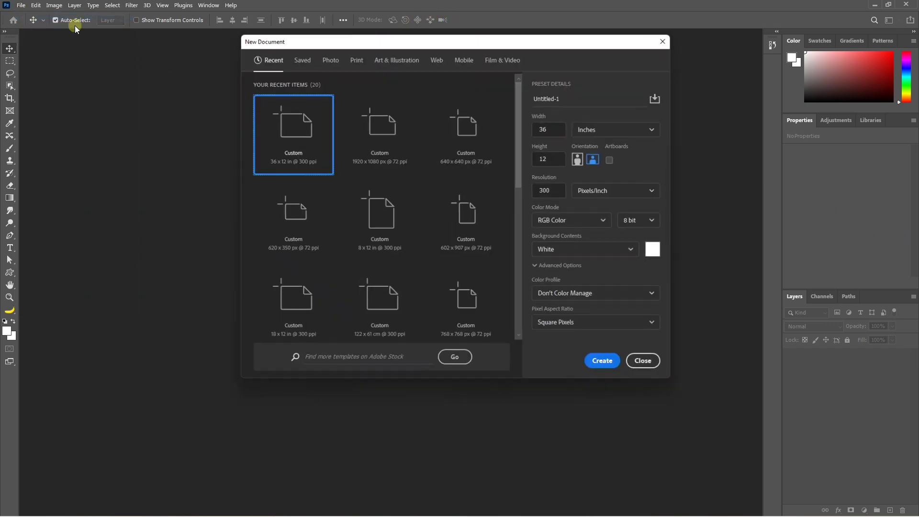
double_click(533, 129)
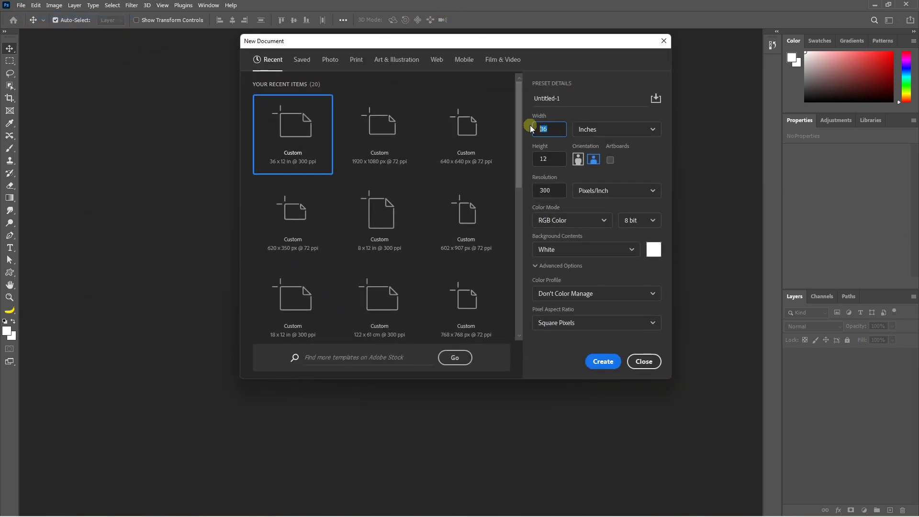
left_click(593, 128)
left_click(601, 168)
double_click(546, 159)
double_click(553, 190)
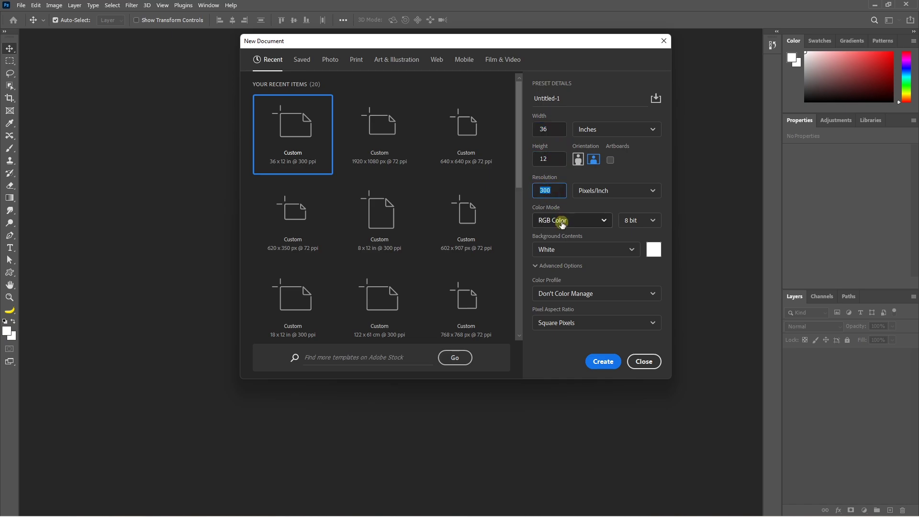
left_click(602, 362)
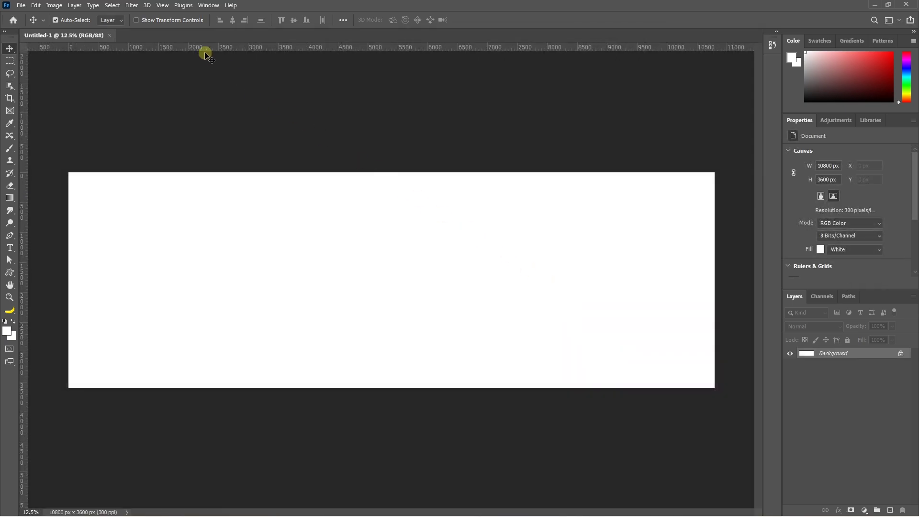
Add a guide layout with 2 columns and 150 px margins on all four sides of the canvas.
left_click(162, 5)
left_click(216, 302)
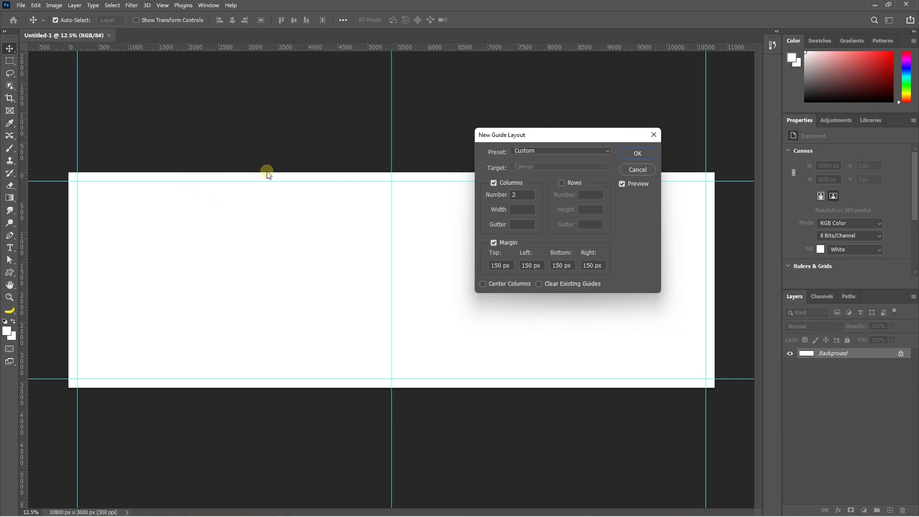
left_click(637, 154)
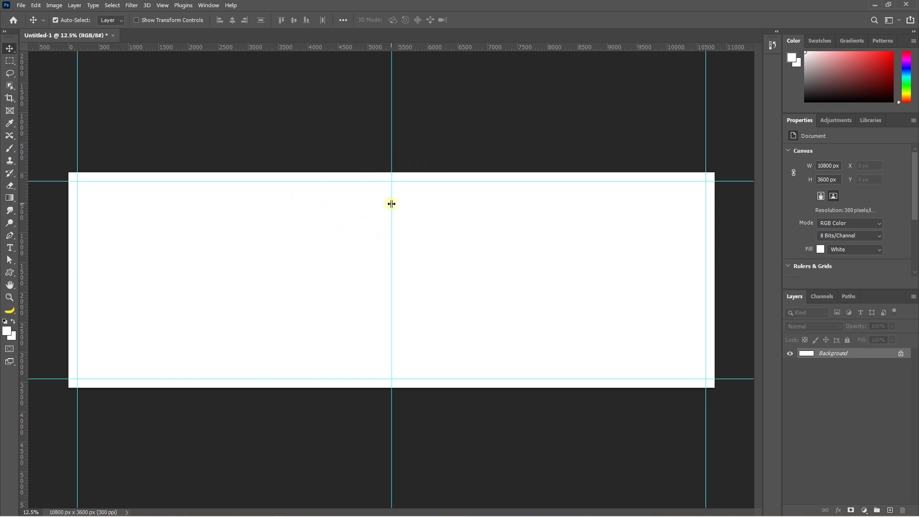
Lock the guides and test whether the centre vertical guide can still be moved.
left_click_drag(392, 204, 422, 205)
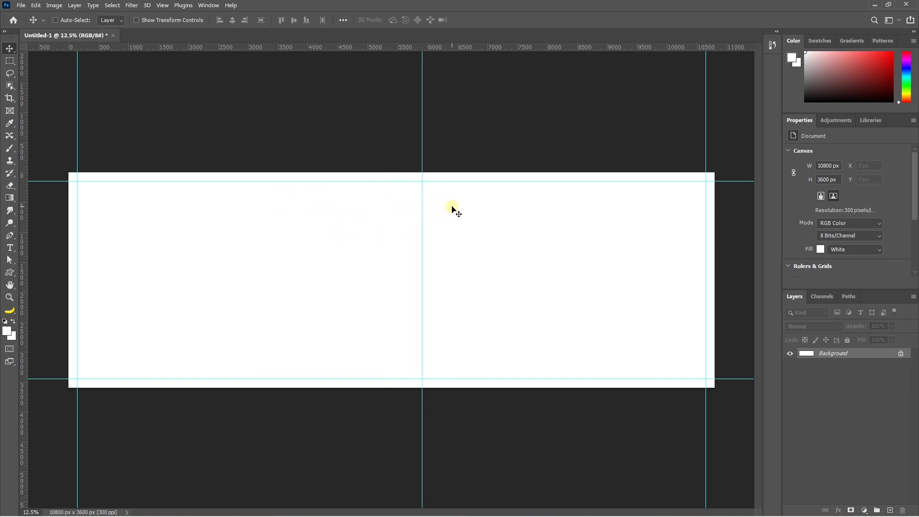
key("ctrl+z")
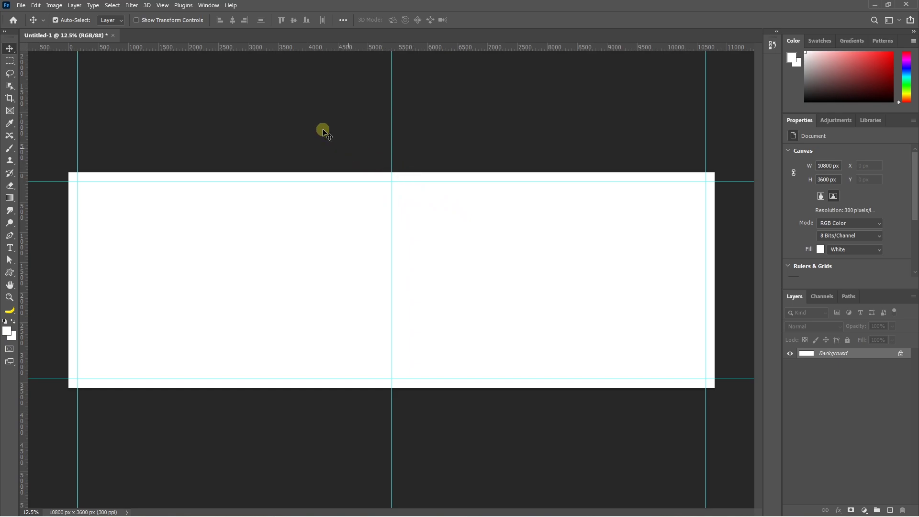
left_click(163, 5)
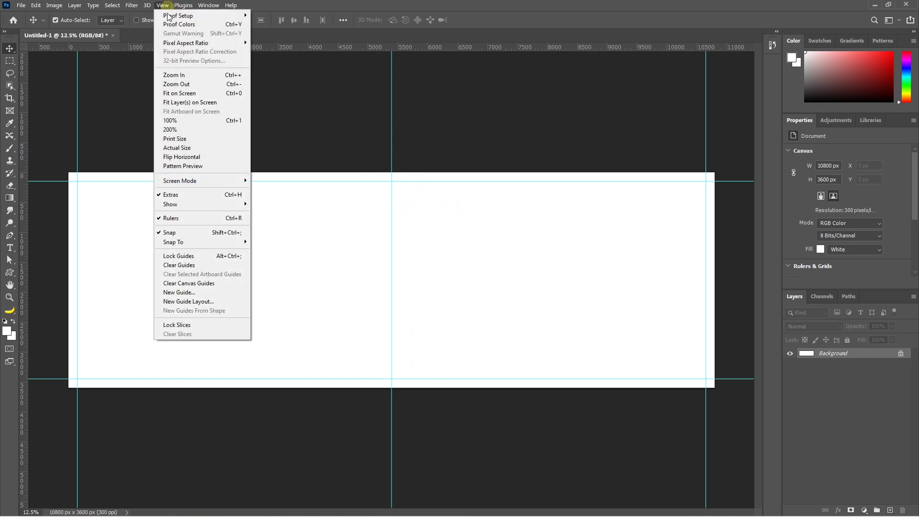
left_click(209, 261)
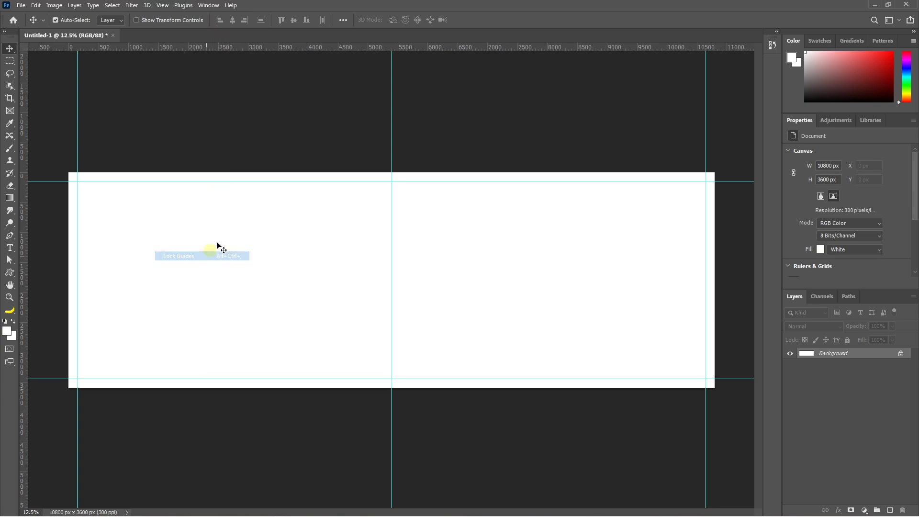
left_click(390, 151)
left_click_drag(393, 151, 437, 159)
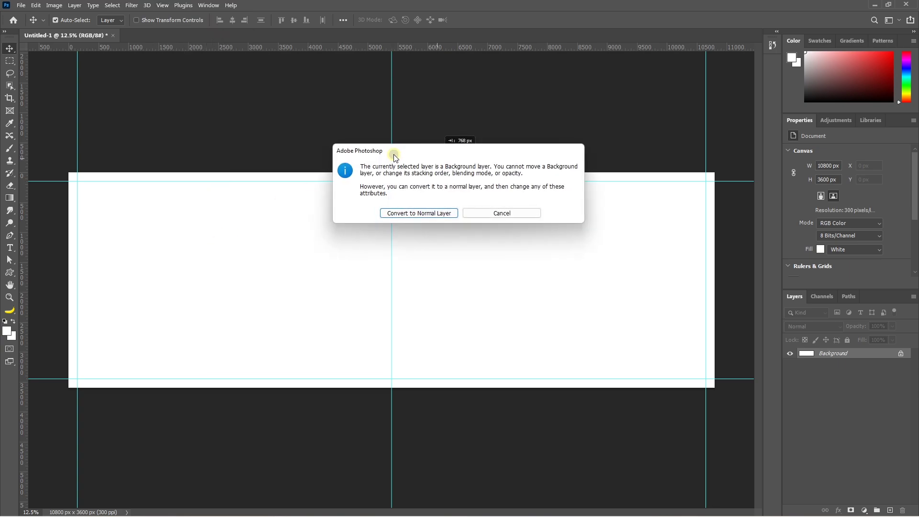
key("Escape")
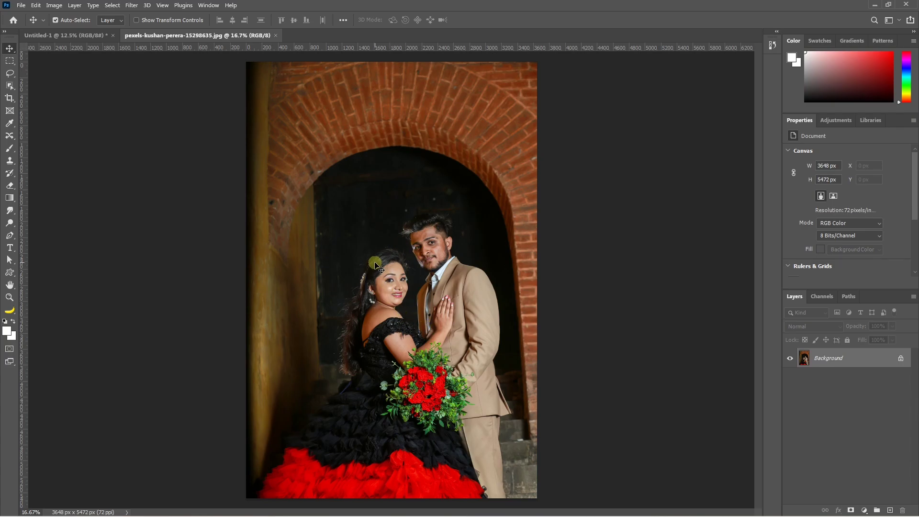
Trace the outer edge of the woman's gown with the Pen tool, from the red hem up toward her hair.
scroll(376, 266, "up", 2)
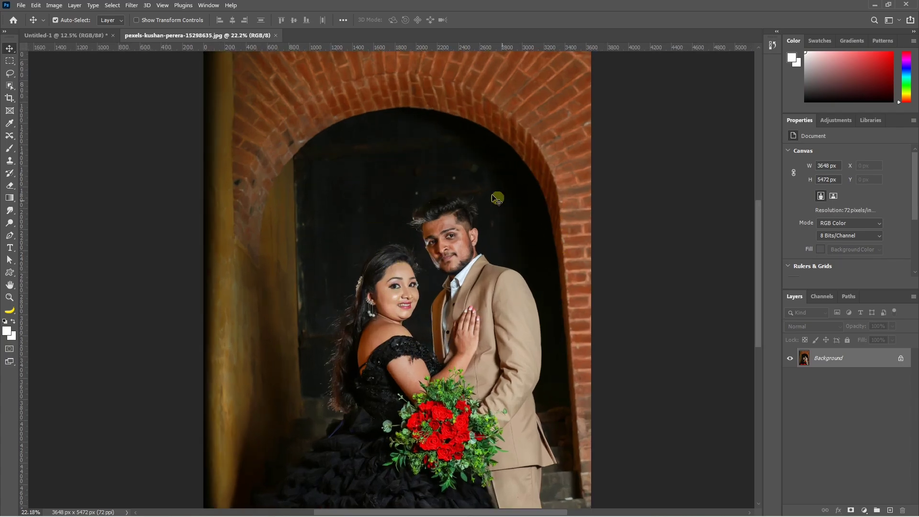
scroll(335, 316, "down", 3)
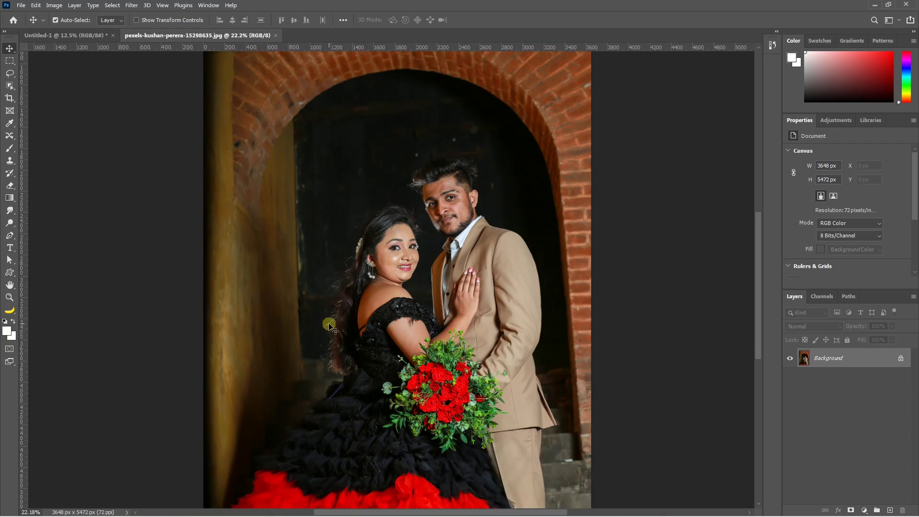
scroll(329, 326, "down", 2)
scroll(316, 354, "down", 2)
key("p")
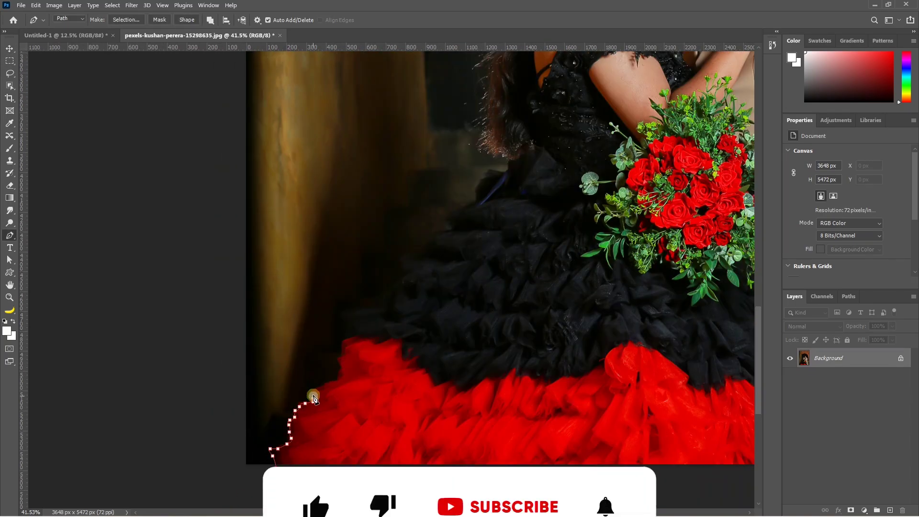
left_click(376, 308)
left_click(425, 251)
left_click(487, 153)
left_click(498, 133)
left_click(506, 125)
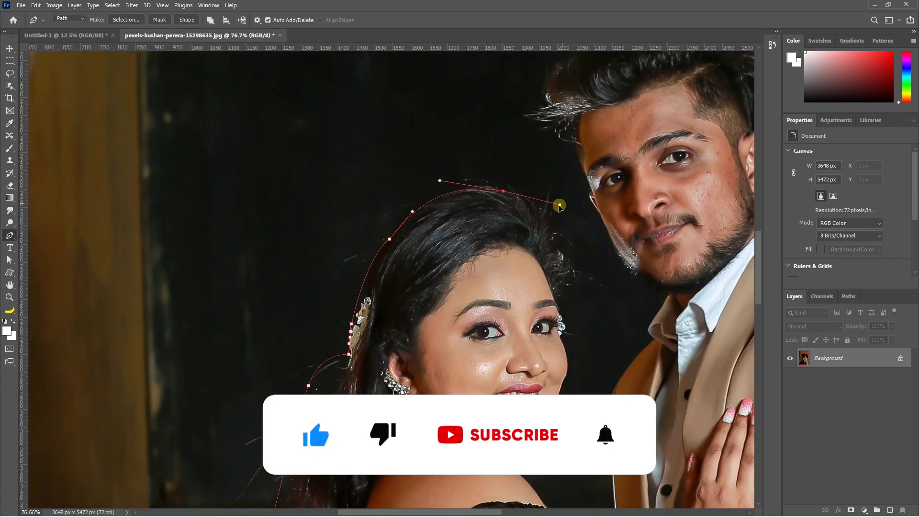
Continue the pen path around the woman's hair and face and the man's outline, closing it around the couple.
left_click(554, 312)
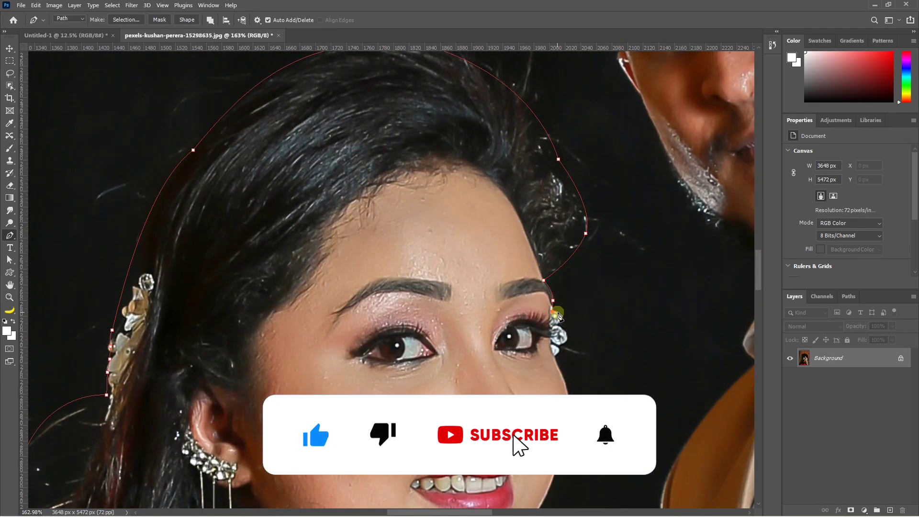
left_click(538, 306)
scroll(538, 306, "up", 3)
left_click(537, 310)
left_click(547, 336)
scroll(527, 335, "down", 3)
left_click_drag(530, 389, 536, 392)
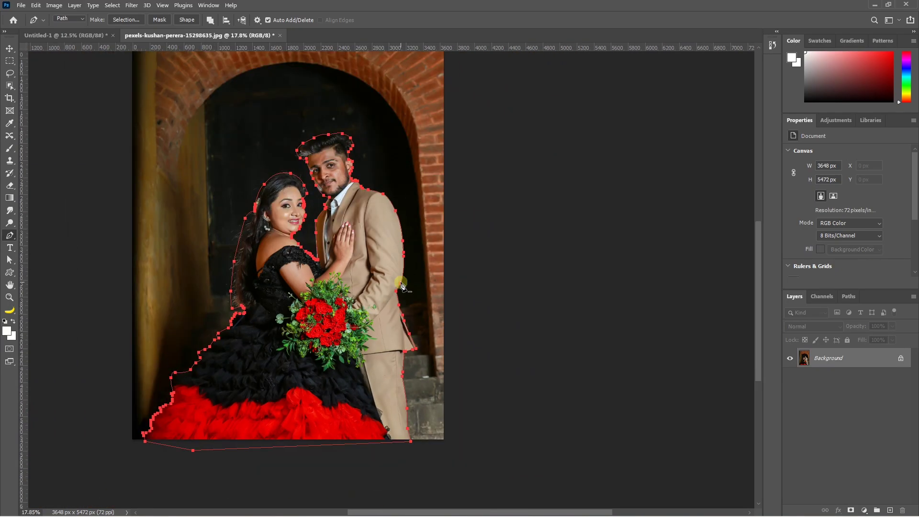
Convert the closed path into a selection and apply it as a layer mask on the couple photo.
key("ctrl+Return")
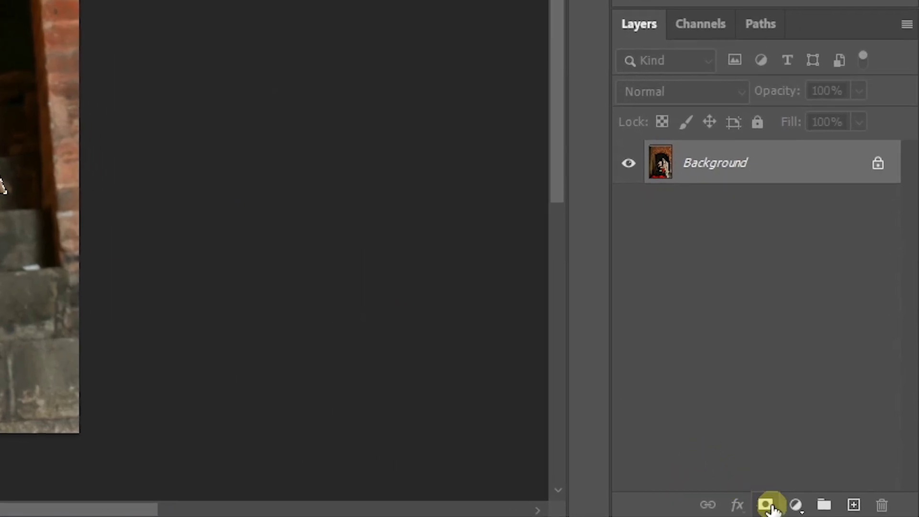
left_click(767, 505)
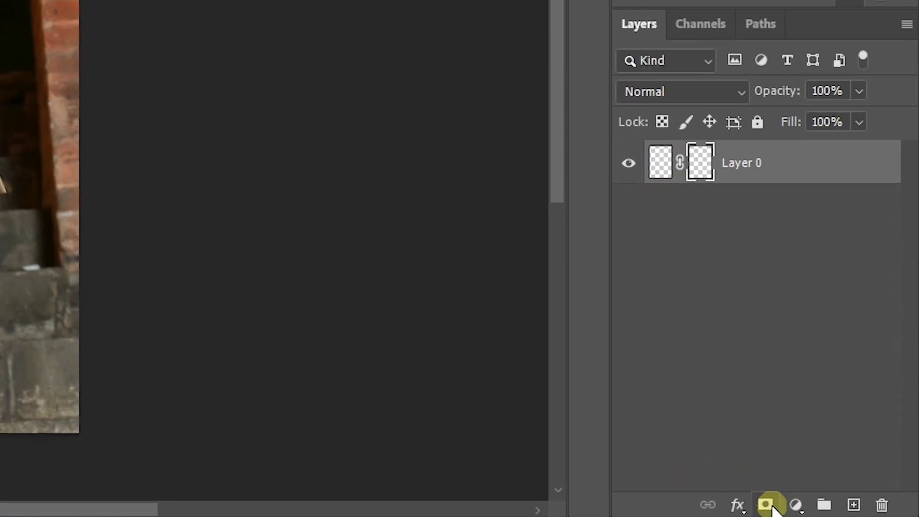
Paint black on the layer mask with a 100% hardness round brush to hide leftover background below the woman's hair ends.
scroll(300, 309, "up", 5)
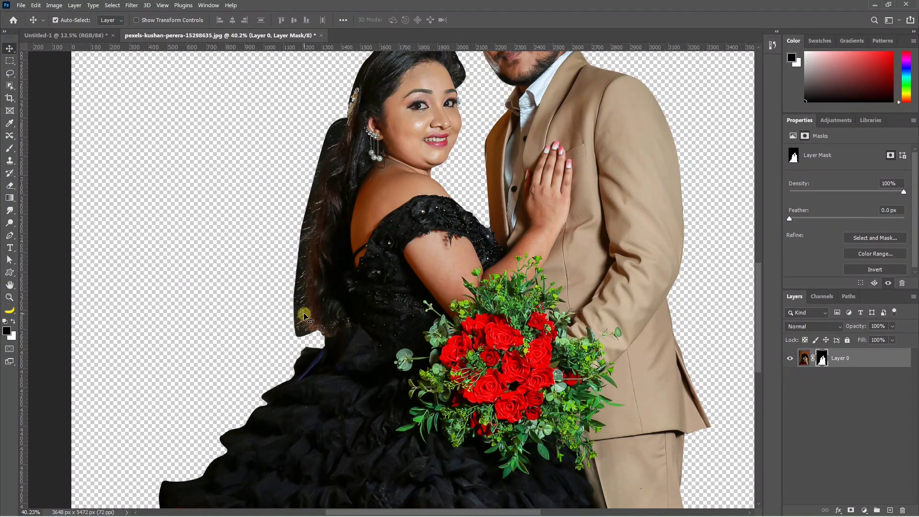
key("b")
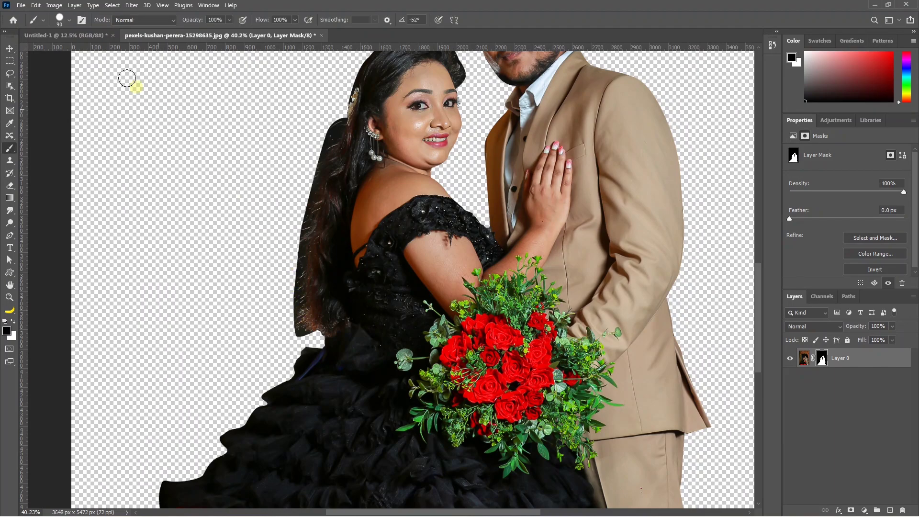
left_click(62, 19)
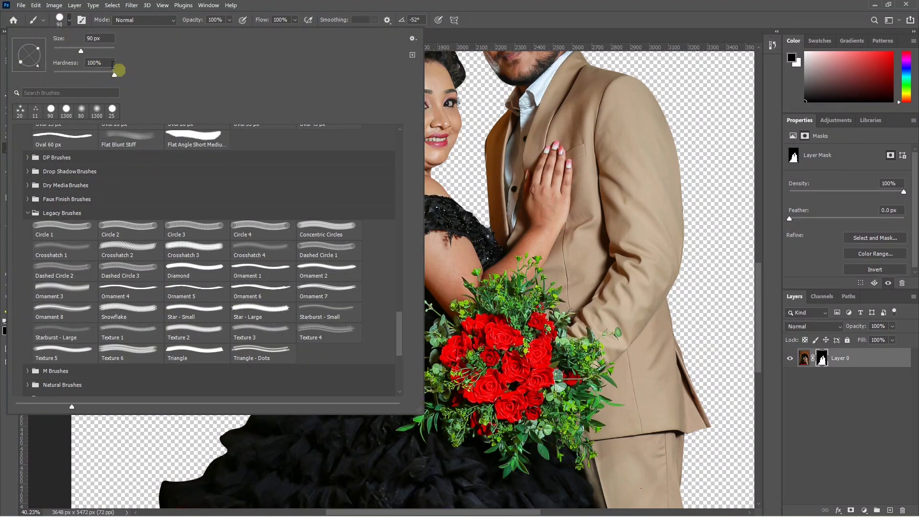
left_click(70, 21)
key("bracketright")
key("bracketright")
key("bracketright")
key("bracketright")
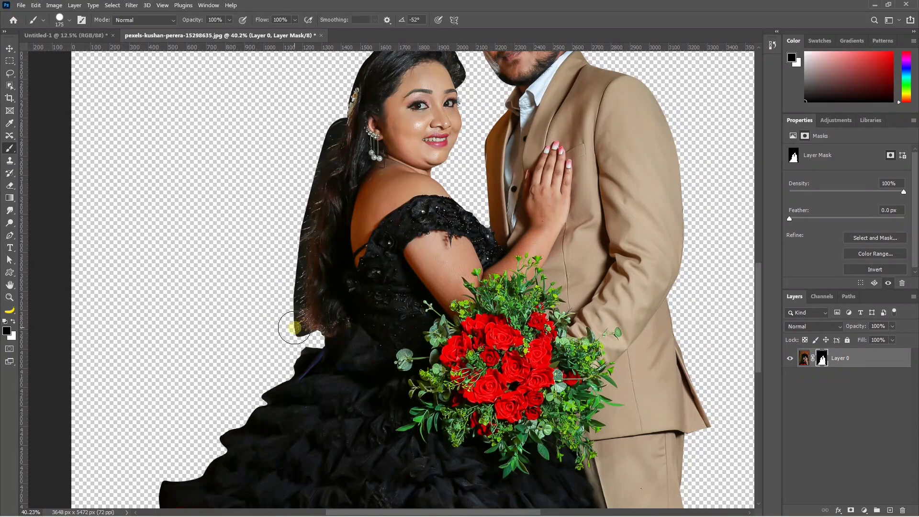
scroll(290, 327, "up", 2)
key("bracketleft")
key("bracketleft")
key("bracketleft")
key("bracketleft")
key("bracketleft")
key("bracketleft")
mouse_move(320, 337)
left_mouse_down()
mouse_move(302, 287)
mouse_move(318, 333)
mouse_move(293, 314)
mouse_move(303, 336)
left_mouse_up()
Mask out the leftover background along the outer edge of the woman's long hair with a 150 px brush.
scroll(297, 345, "up", 3)
key("bracketright")
key("bracketright")
key("bracketright")
key("bracketright")
key("bracketright")
left_click_drag(293, 349, 356, 123)
scroll(321, 316, "down", 2)
key("ctrl+z")
left_click_drag(298, 339, 344, 168)
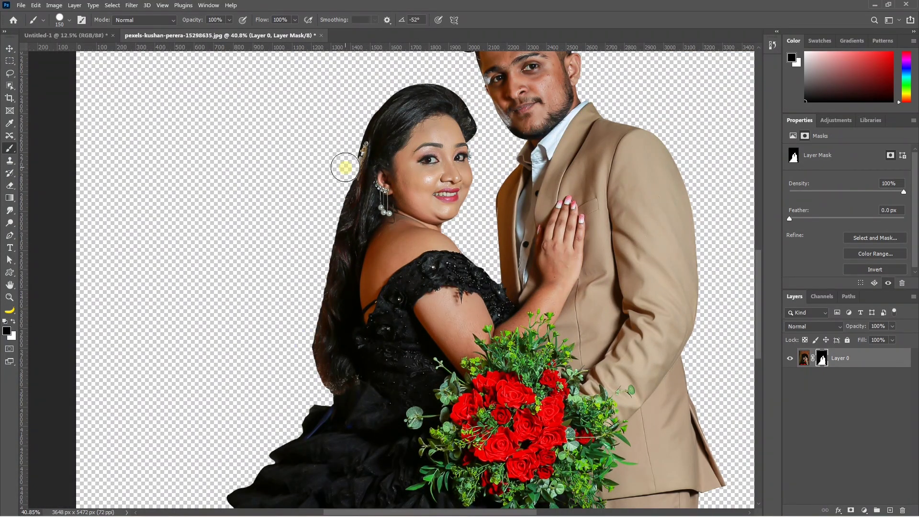
Mask out the dark fringe beside the woman's forehead, on the side facing the man, with an 80 px brush.
key("x")
scroll(383, 229, "up", 2)
key("x")
scroll(474, 204, "up", 2)
key("bracketleft")
key("bracketleft")
key("bracketleft")
key("bracketleft")
left_click_drag(472, 185, 471, 223)
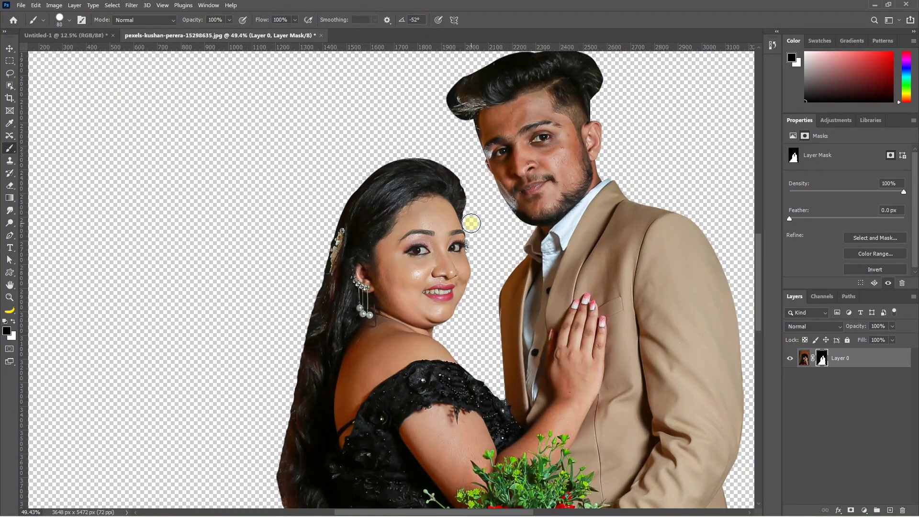
Mask out the leftover background around the top and back of the man's hair.
scroll(475, 227, "up", 2)
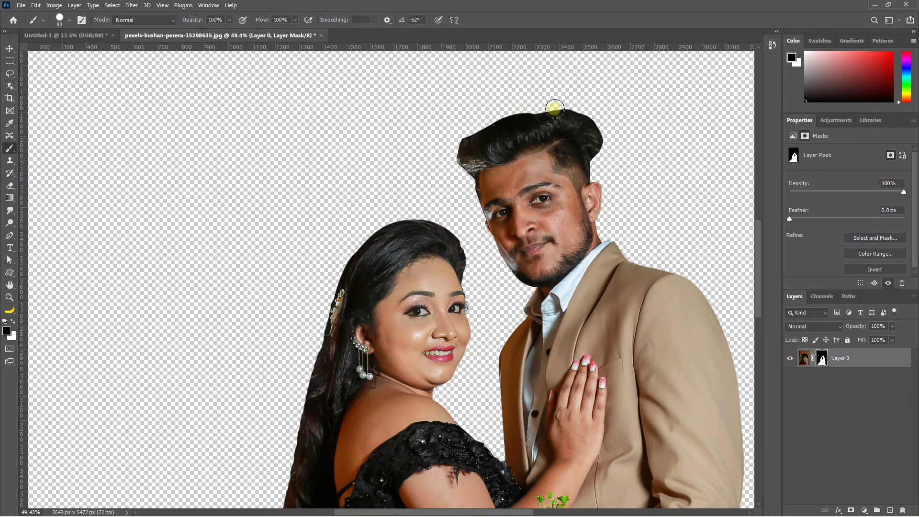
mouse_move(578, 104)
left_mouse_down()
mouse_move(569, 103)
mouse_move(601, 134)
mouse_move(600, 170)
left_mouse_up()
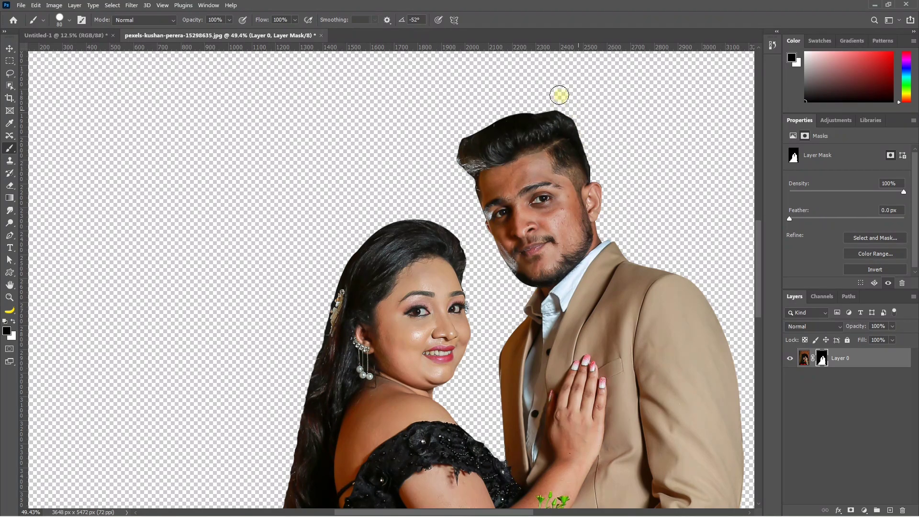
scroll(519, 86, "down", 3)
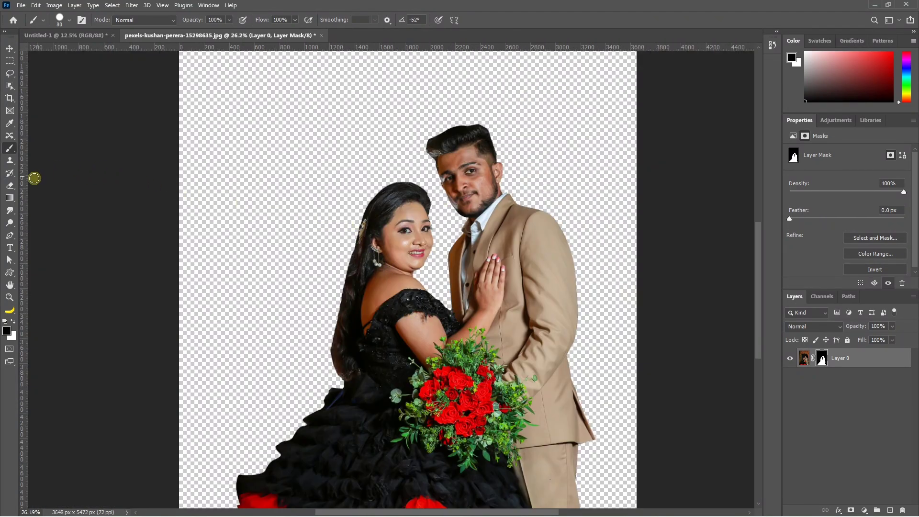
Set up the Smudge tool with the 20 px scattered-dots brush at 80% strength.
left_click(10, 211)
left_click(217, 20)
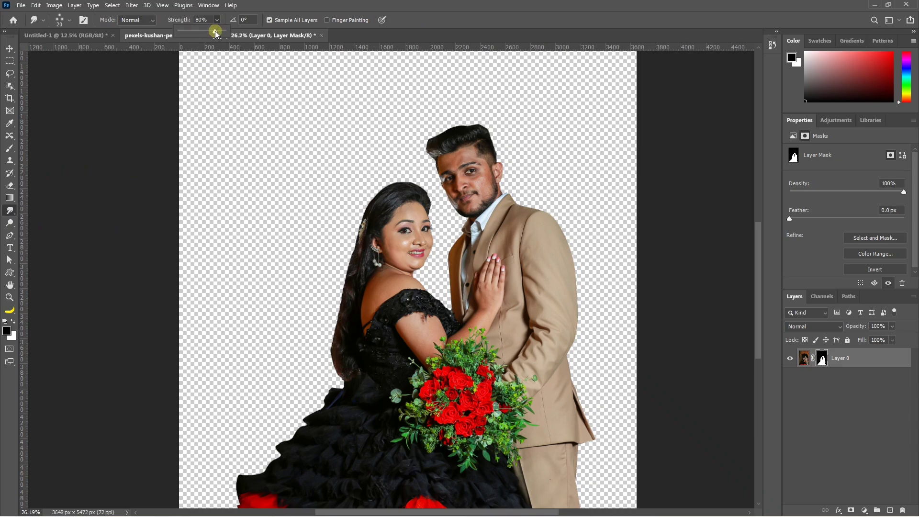
left_click(70, 21)
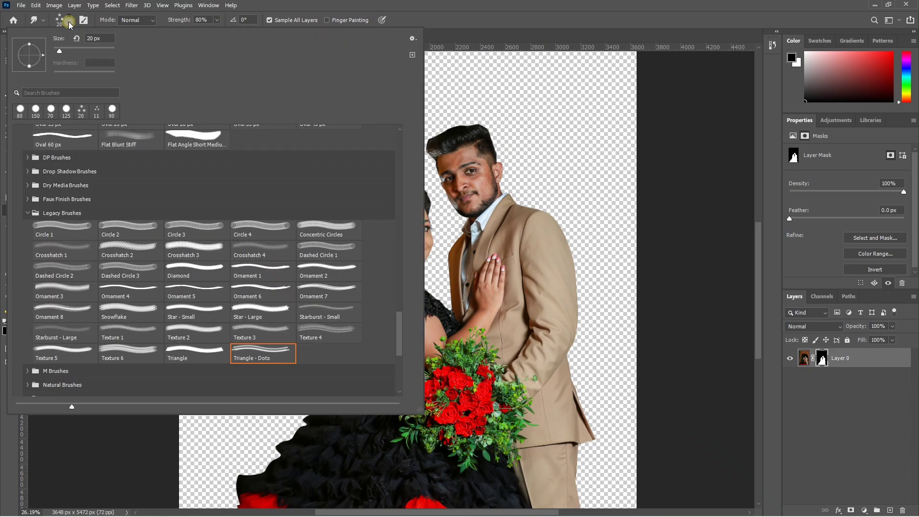
left_click(82, 112)
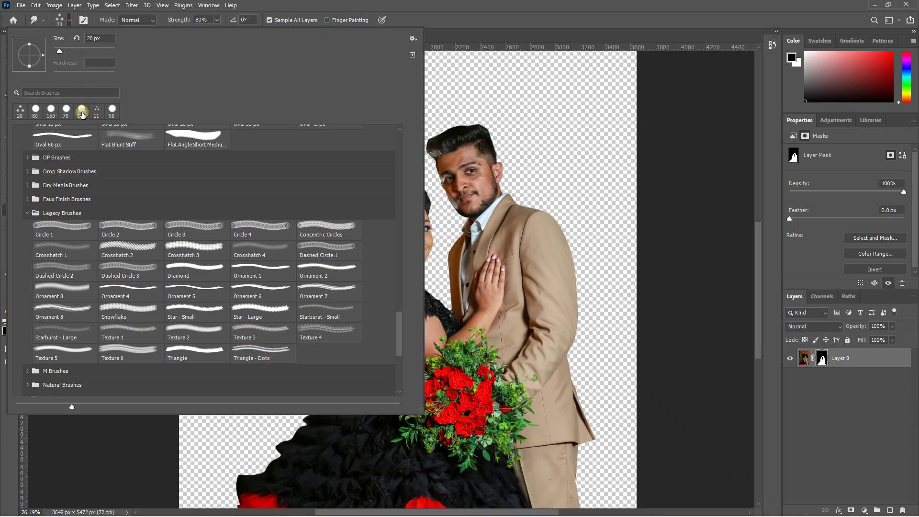
left_click(69, 21)
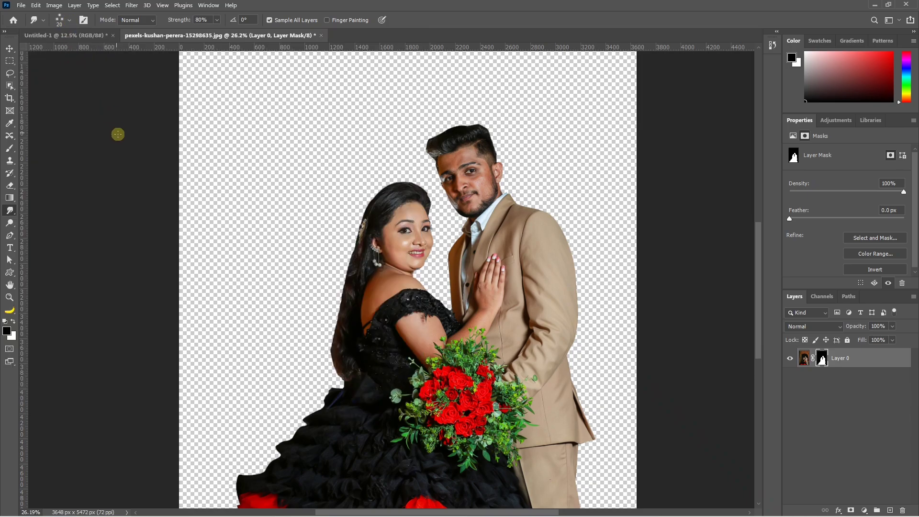
Smudge the layer mask outward at the lower tip of the woman's hair with a 10 px brush.
key("bracketright")
key("bracketright")
key("bracketright")
scroll(334, 378, "up", 4)
scroll(381, 371, "down", 2)
key("x")
scroll(380, 376, "up", 5)
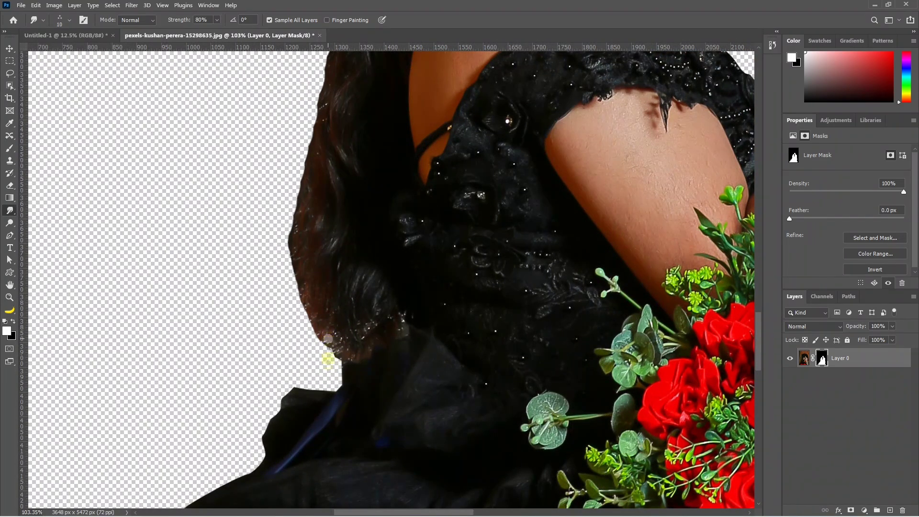
mouse_move(324, 334)
left_mouse_down()
mouse_move(318, 357)
mouse_move(331, 363)
left_mouse_up()
Smudge the layer mask outward along the lower outer edge of the woman's hair with a 25 px brush.
key("bracketright")
key("bracketright")
key("bracketright")
left_click_drag(324, 328, 318, 355)
left_click_drag(316, 310, 307, 341)
left_click_drag(304, 293, 297, 325)
left_click_drag(294, 265, 290, 307)
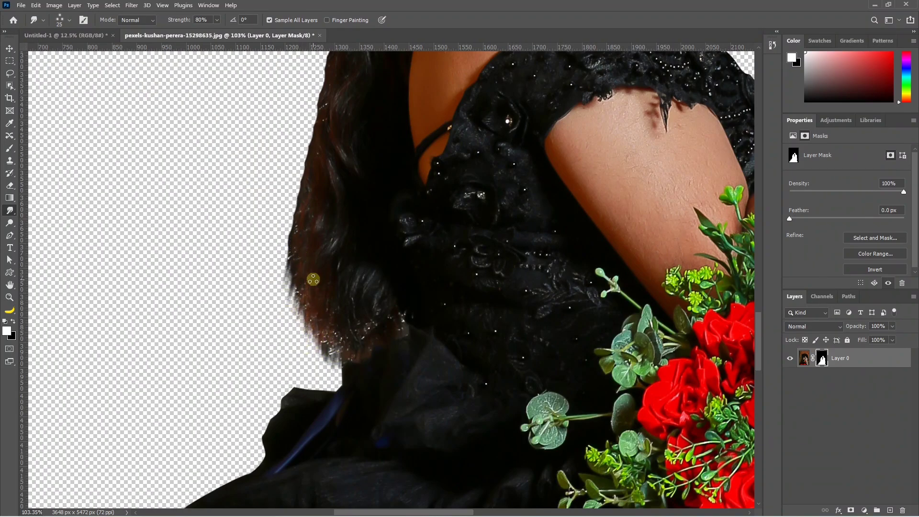
scroll(312, 276, "up", 3)
left_click_drag(297, 261, 289, 318)
Smudge the mask along the middle and upper outer edge of the woman's long hair to form fine strands.
scroll(302, 273, "up", 2)
mouse_move(321, 245)
left_mouse_down()
mouse_move(296, 306)
mouse_move(299, 293)
left_mouse_up()
left_click_drag(314, 228, 309, 258)
left_click_drag(327, 204, 303, 270)
left_click_drag(312, 242, 298, 290)
mouse_move(333, 169)
left_mouse_down()
mouse_move(319, 231)
mouse_move(340, 205)
mouse_move(314, 272)
left_mouse_up()
scroll(318, 230, "up", 4)
left_click_drag(330, 241, 303, 329)
left_click_drag(331, 227, 320, 277)
left_click_drag(355, 156, 335, 192)
Smudge the mask edge around the front, top and back of the man's hair.
scroll(355, 191, "up", 8)
scroll(366, 244, "down", 4)
scroll(479, 168, "up", 4)
left_click_drag(483, 215, 500, 271)
scroll(501, 270, "down", 6)
scroll(431, 191, "up", 5)
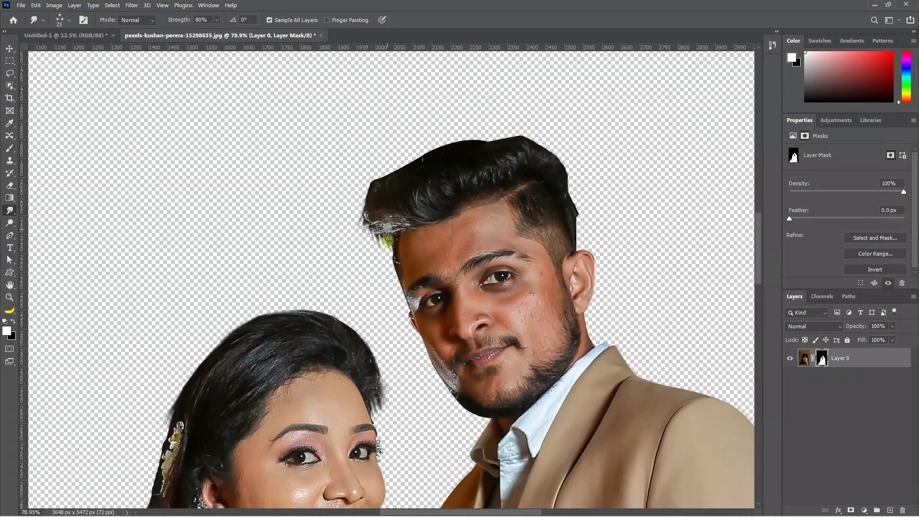
scroll(368, 220, "up", 1)
mouse_move(390, 192)
left_mouse_down()
mouse_move(365, 239)
mouse_move(368, 220)
left_mouse_up()
left_click_drag(479, 173, 532, 182)
left_click_drag(575, 225, 577, 268)
Convert the masked couple layer to a smart object.
scroll(477, 181, "down", 6)
scroll(479, 182, "down", 3)
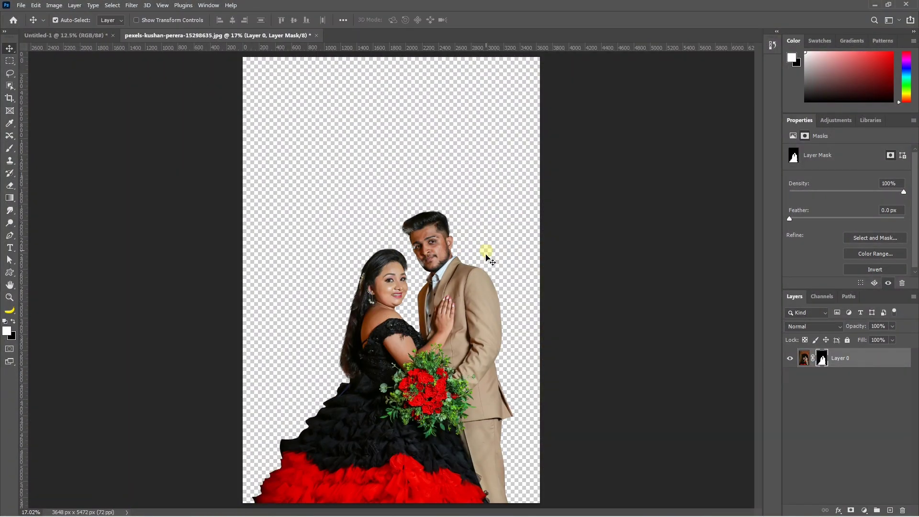
key("v")
right_click(839, 356)
left_click(781, 244)
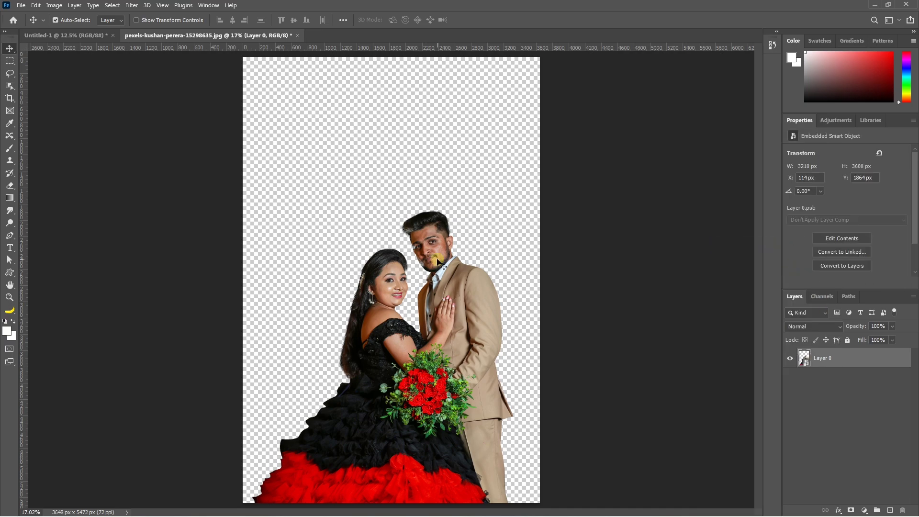
Bring the couple into the Untitled-1 spread and scale the cutout down on the left page, from the upper margin guide to the lower canvas edge.
left_click_drag(440, 275, 203, 289)
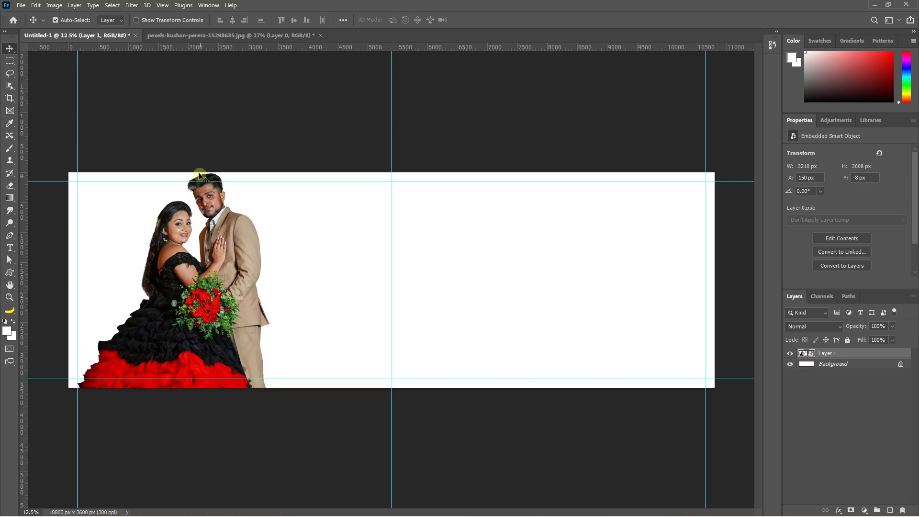
left_click_drag(203, 195, 204, 203)
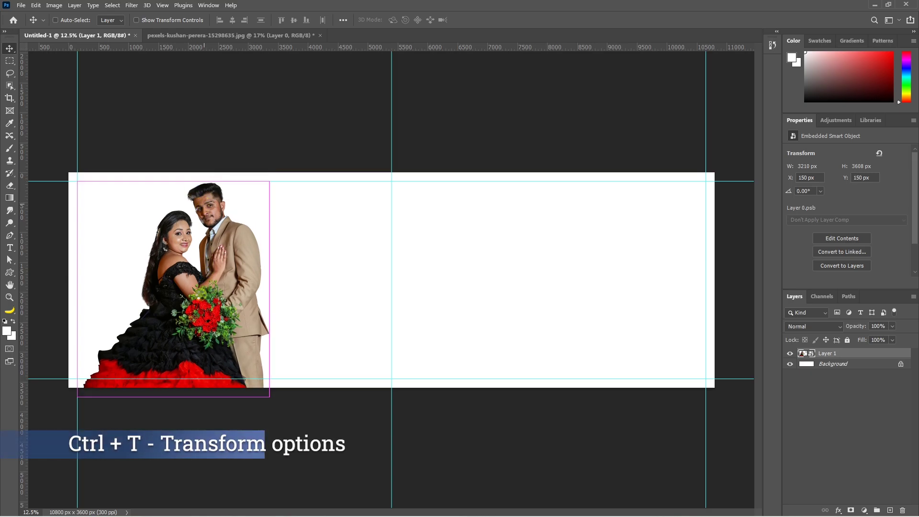
key("ctrl+t")
left_click_drag(174, 397, 177, 389)
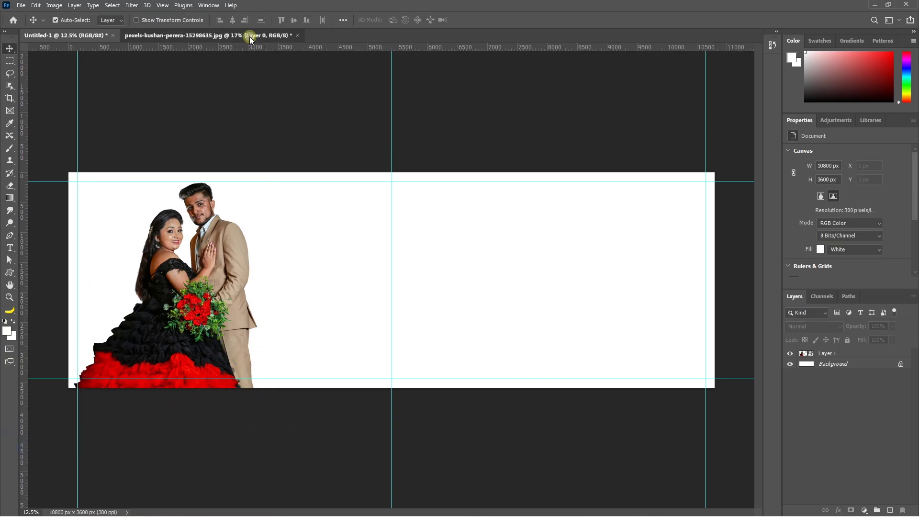
Close the source photo document of the couple without saving its changes.
left_click(250, 37)
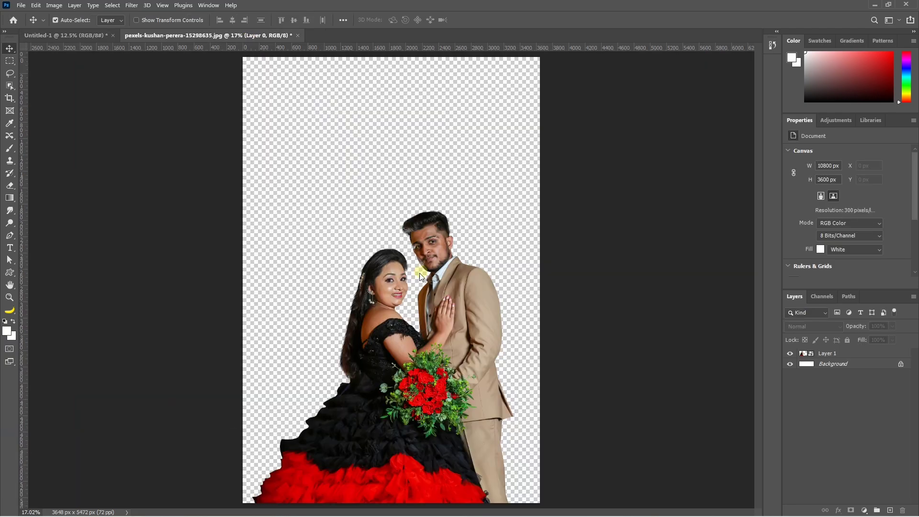
left_click(297, 35)
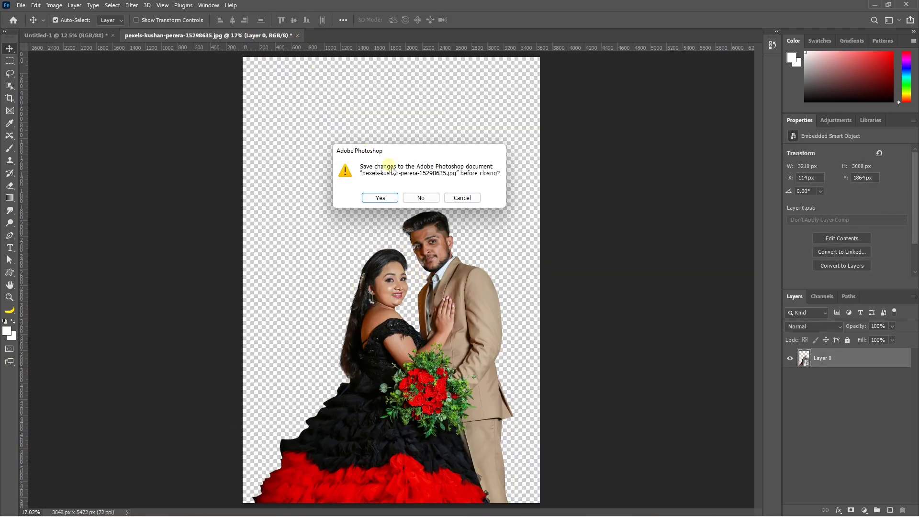
left_click(418, 198)
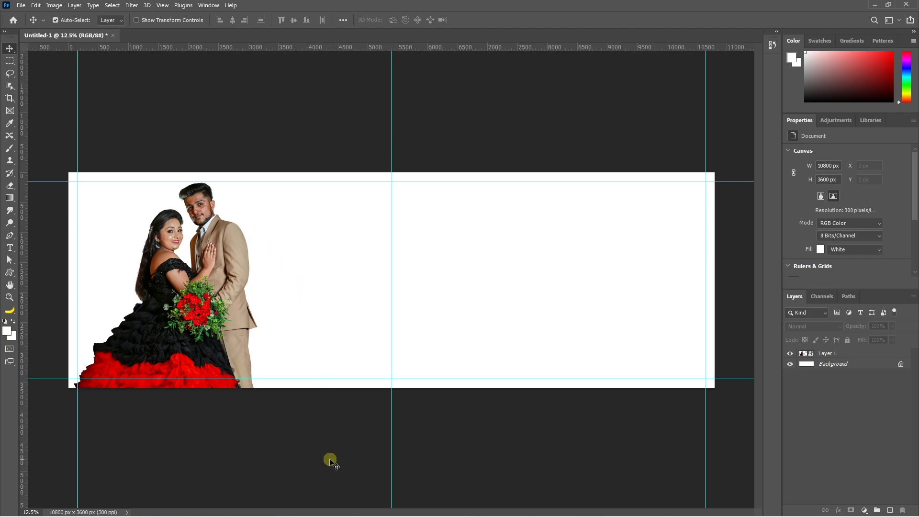
Place the red silk wave background from the album folder at 67.50% to span the spread's width, and move it beneath the couple layer.
mouse_move(375, 516)
mouse_move(420, 509)
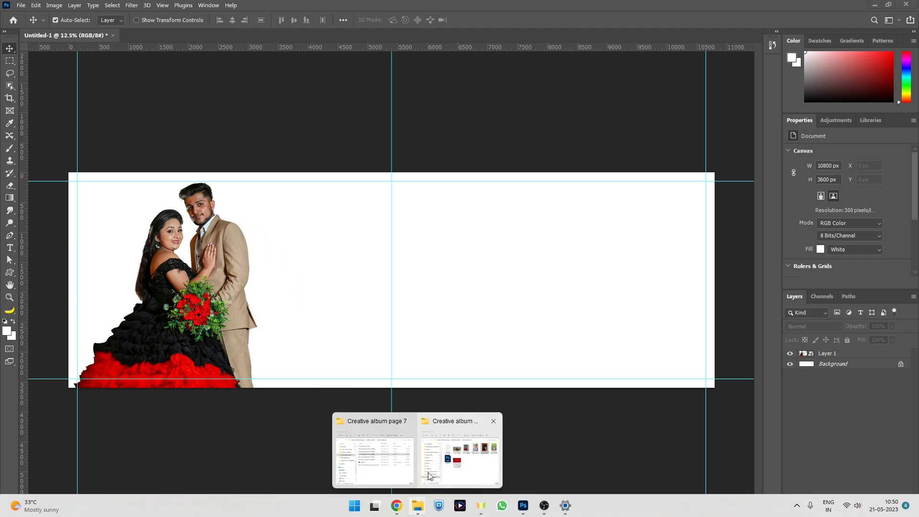
left_click(467, 444)
left_click_drag(670, 249, 172, 256)
left_click_drag(452, 280, 718, 281)
key("Return")
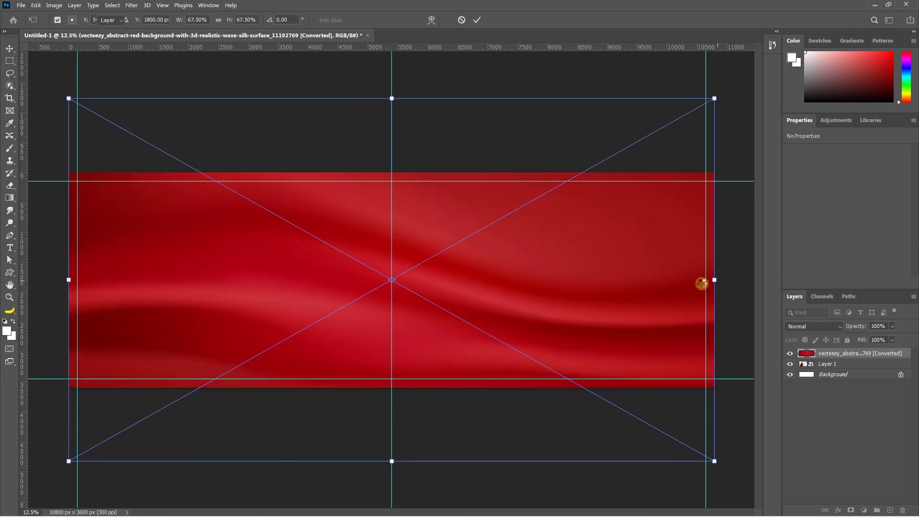
key("ctrl+bracketleft")
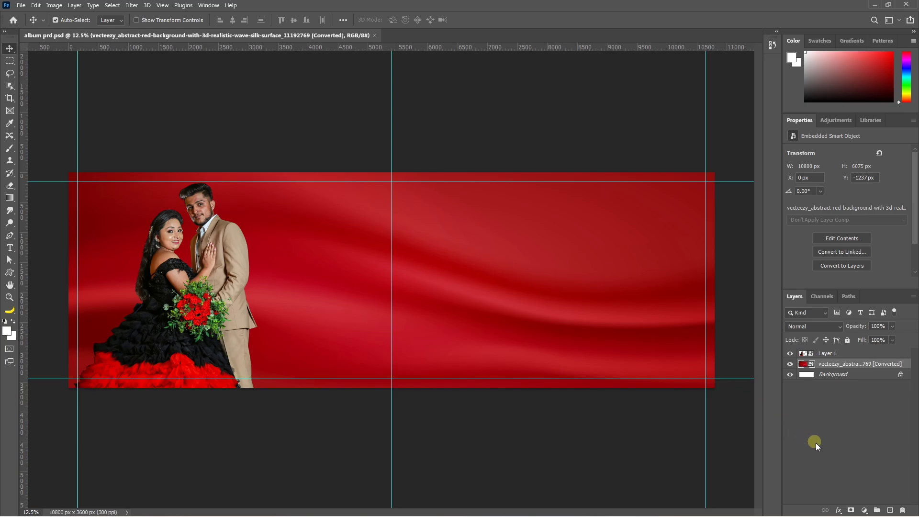
Add a layer mask to the red silk background and choose the Foreground to Transparent gradient from the Basics presets.
left_click(850, 509)
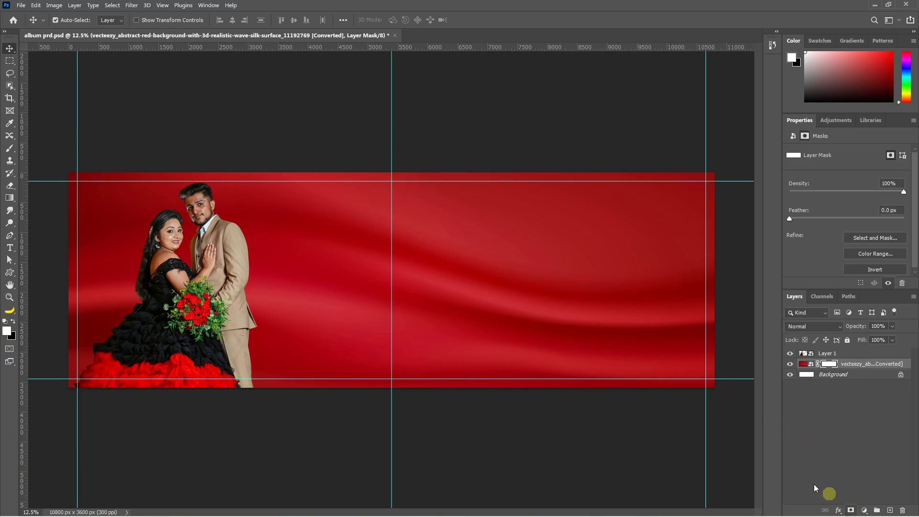
left_click(10, 198)
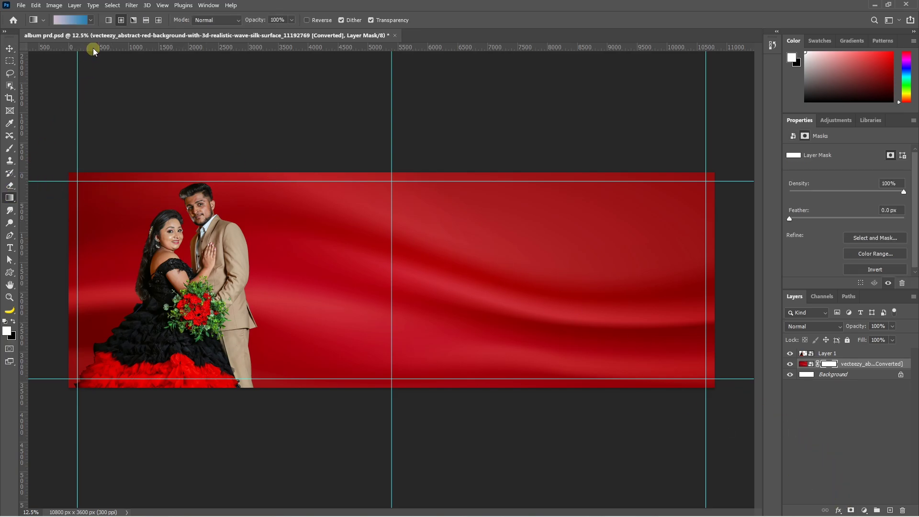
left_click(90, 22)
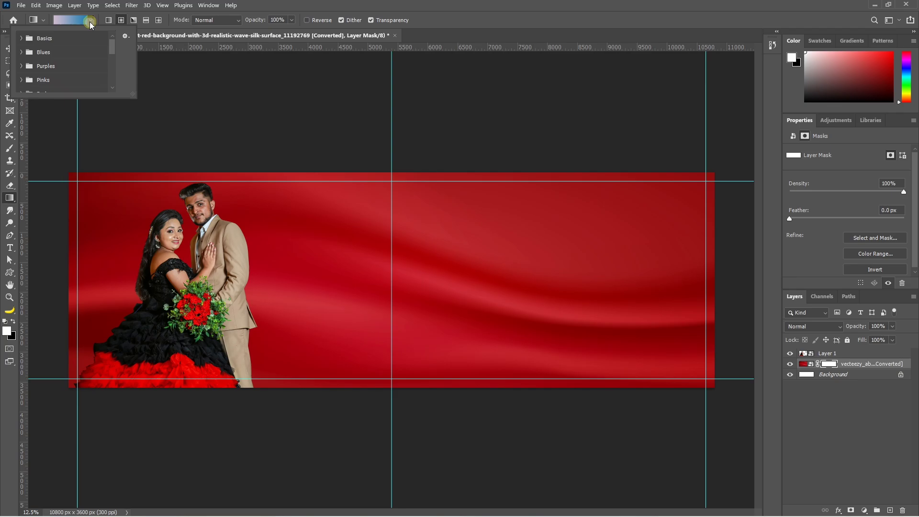
left_click(22, 38)
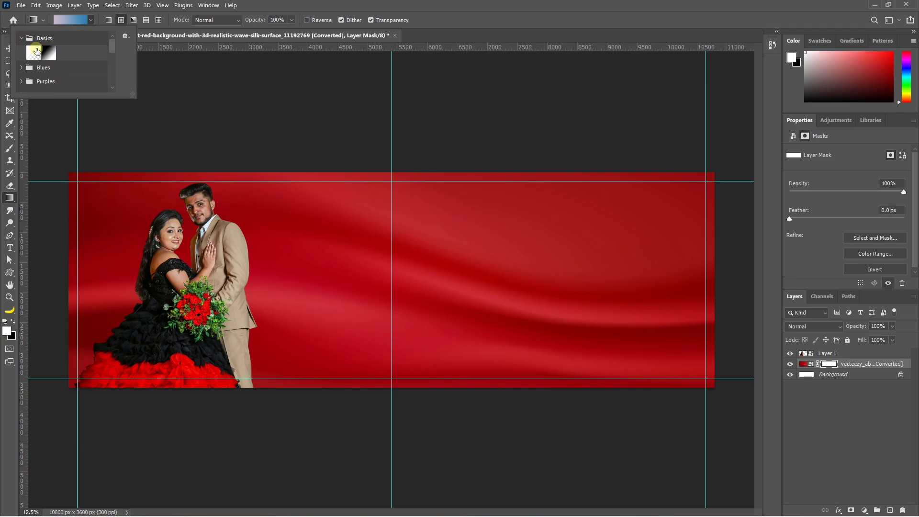
left_click(92, 22)
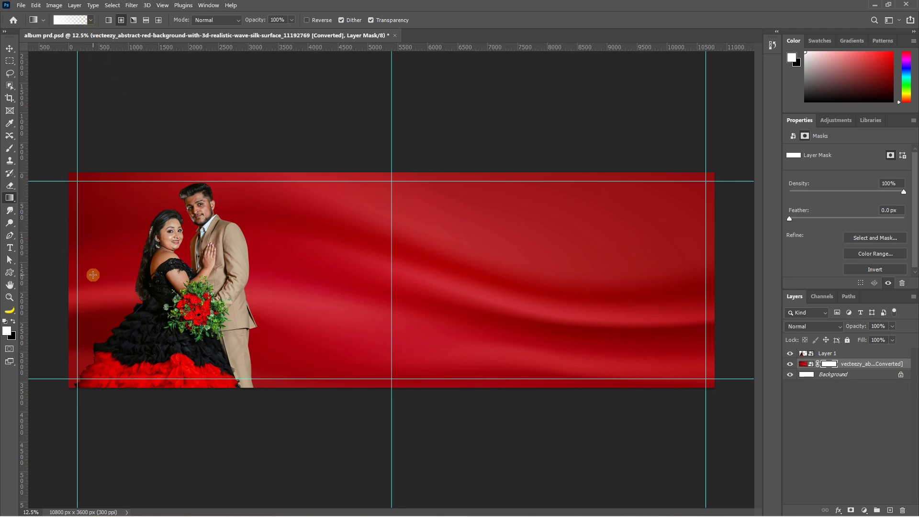
Change the gradient's starting color stop to black so it fades from black to transparent.
left_click(71, 20)
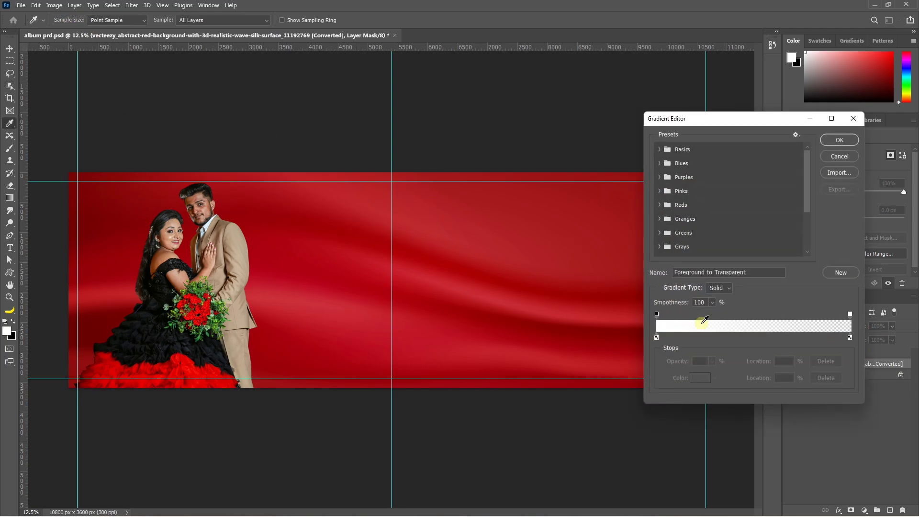
double_click(659, 336)
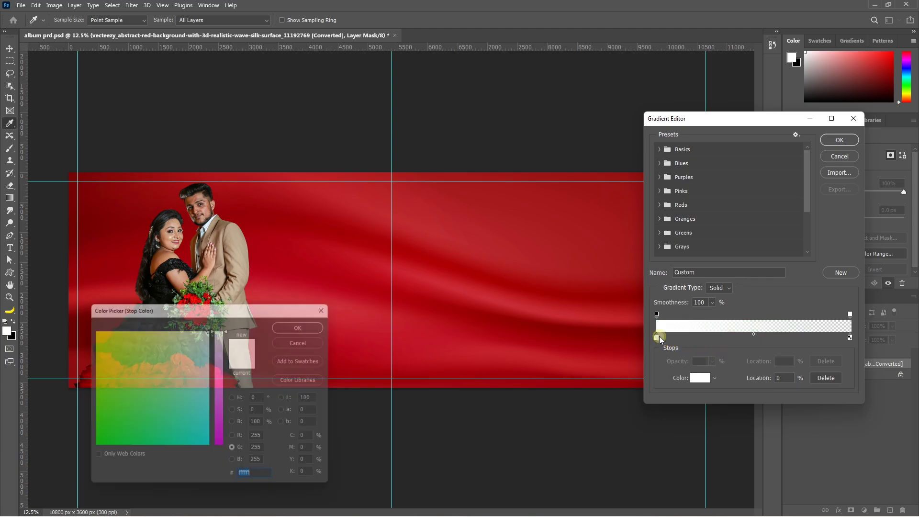
type("ffff00")
left_click_drag(221, 407, 225, 460)
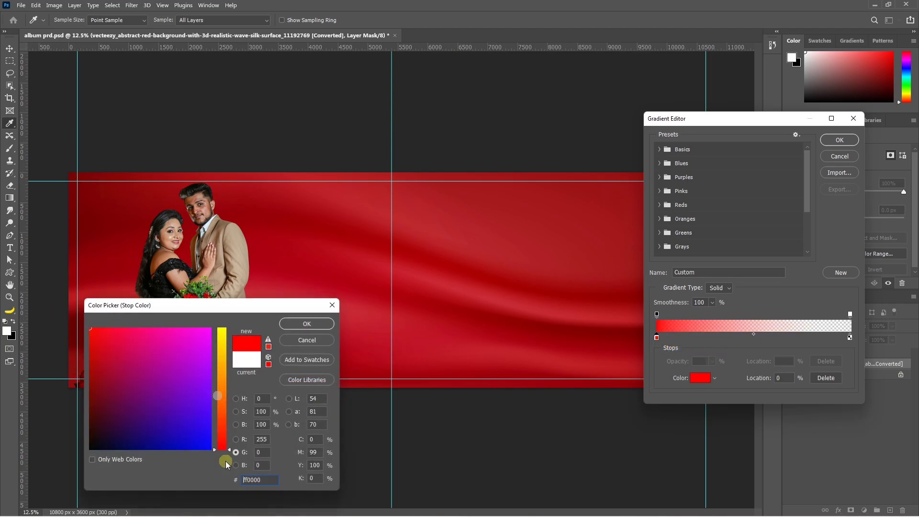
left_click_drag(173, 421, 42, 469)
key("Return")
left_click(837, 143)
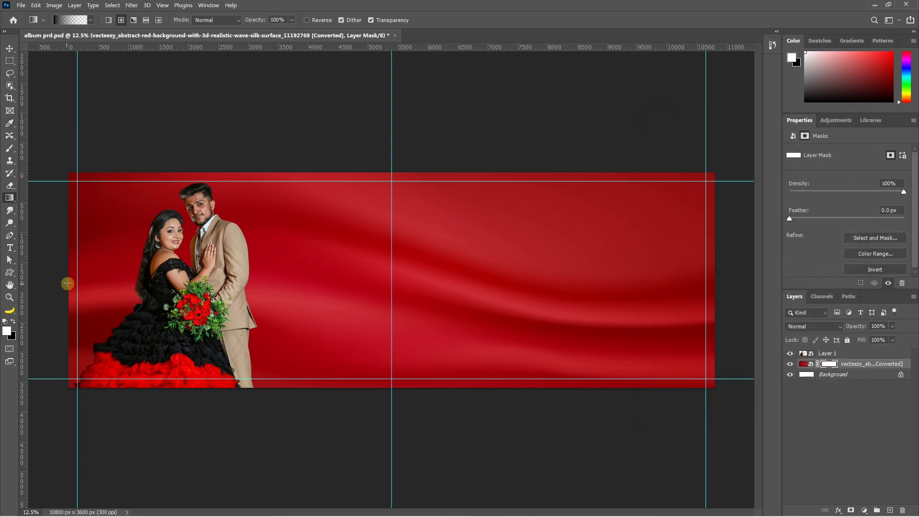
Draw the gradient on the red background's mask from the spread's left edge to its right edge.
left_click_drag(67, 278, 720, 282)
key("v")
left_click(285, 128)
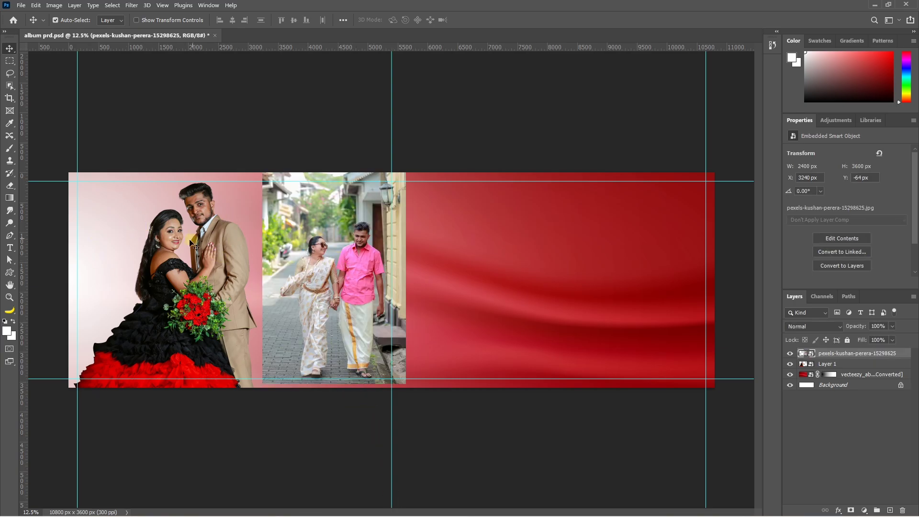
Move the street photo of the walking couple over the left page and enlarge it to about 5927 × 8890 px.
left_click_drag(317, 271, 152, 261)
key("ctrl+t")
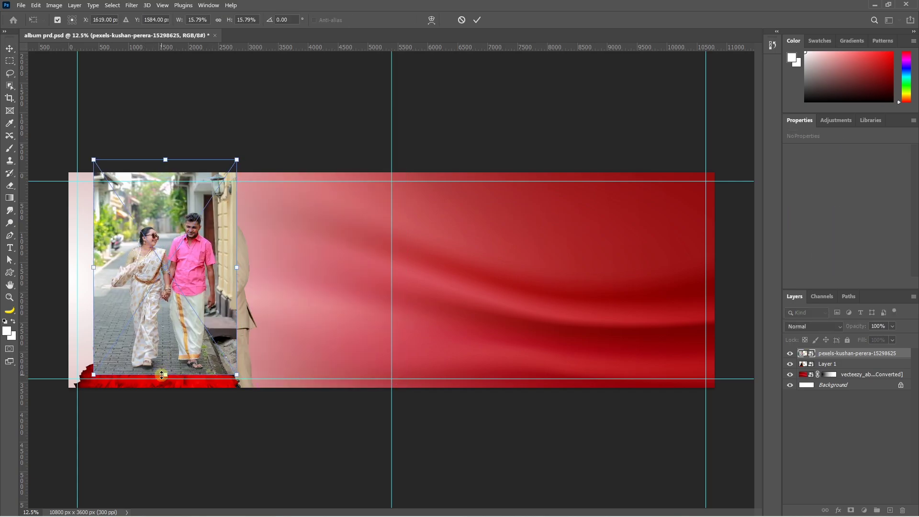
left_click_drag(165, 375, 263, 514)
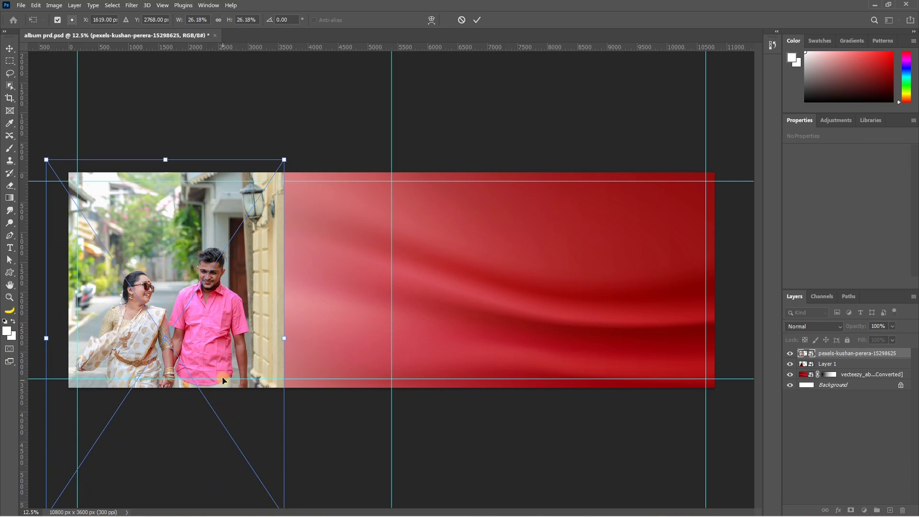
left_click_drag(223, 365, 222, 310)
scroll(201, 368, "down", 6)
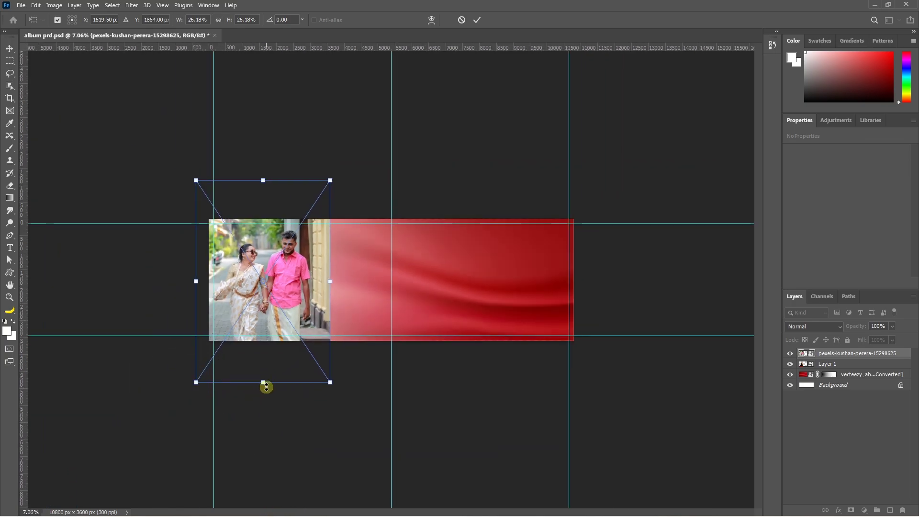
left_click_drag(266, 387, 289, 467)
key("Return")
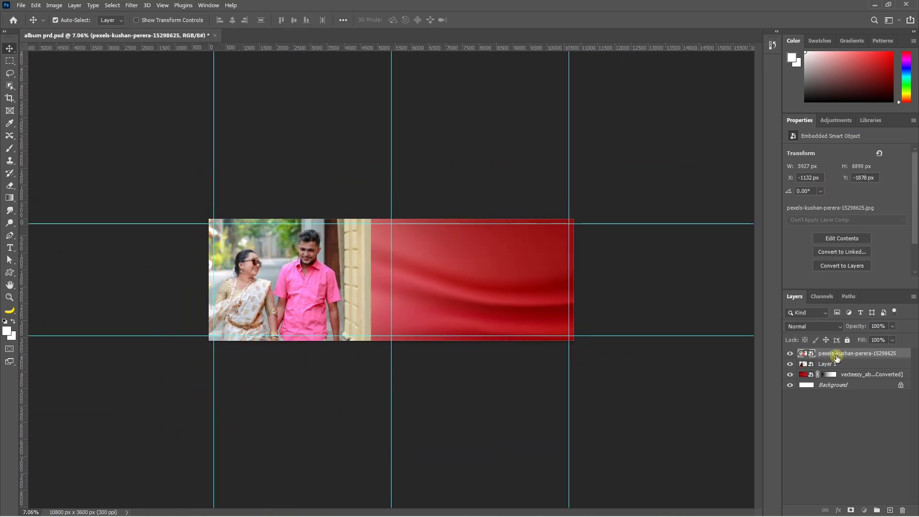
Move the street photo beneath the couple cutout layer and shift it up and left to about X -1301 px, Y -2422 px.
left_click_drag(837, 358, 825, 373)
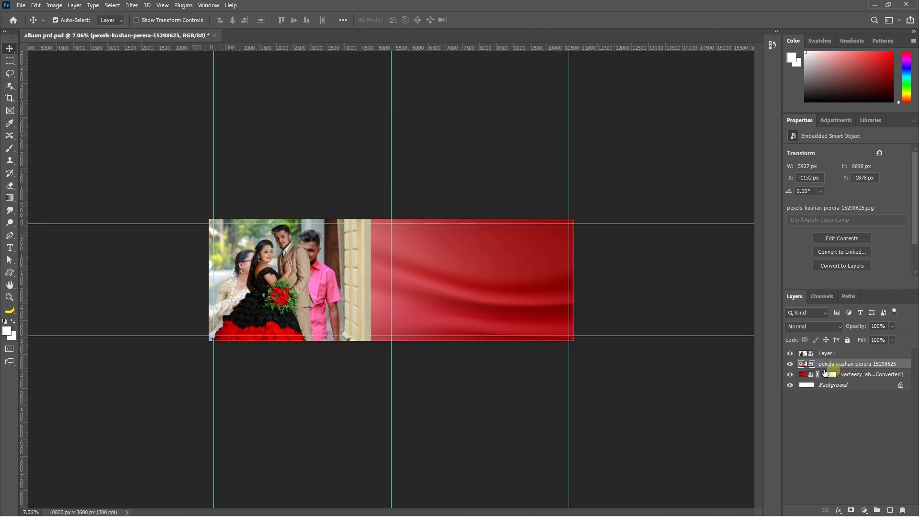
scroll(416, 287, "up", 5)
left_click_drag(309, 254, 249, 218)
scroll(271, 222, "up", 3)
scroll(248, 217, "down", 4)
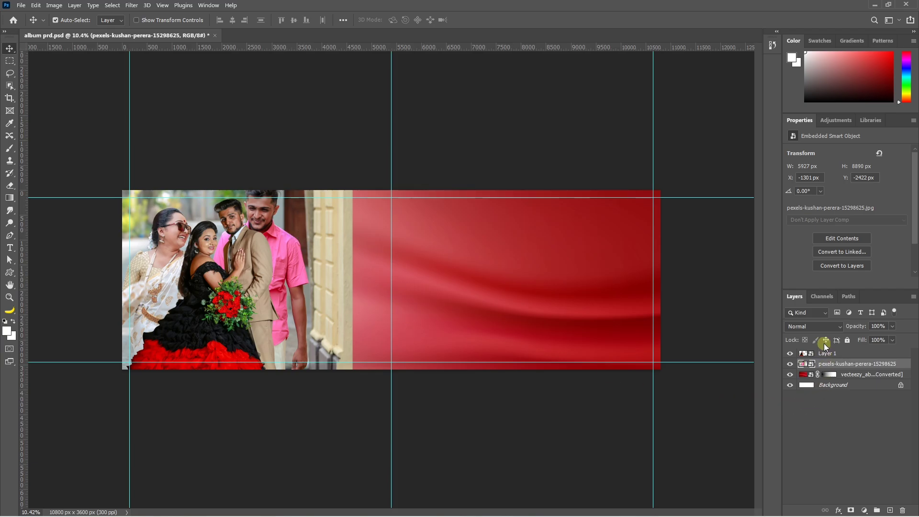
Set the street photo's blend mode to Luminosity and soften it with a Gaussian Blur smart filter.
left_click(813, 324)
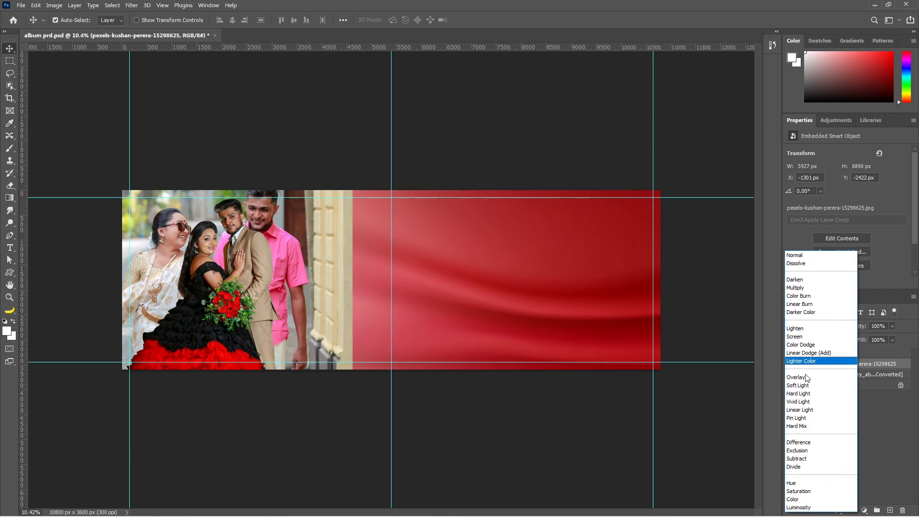
left_click(804, 507)
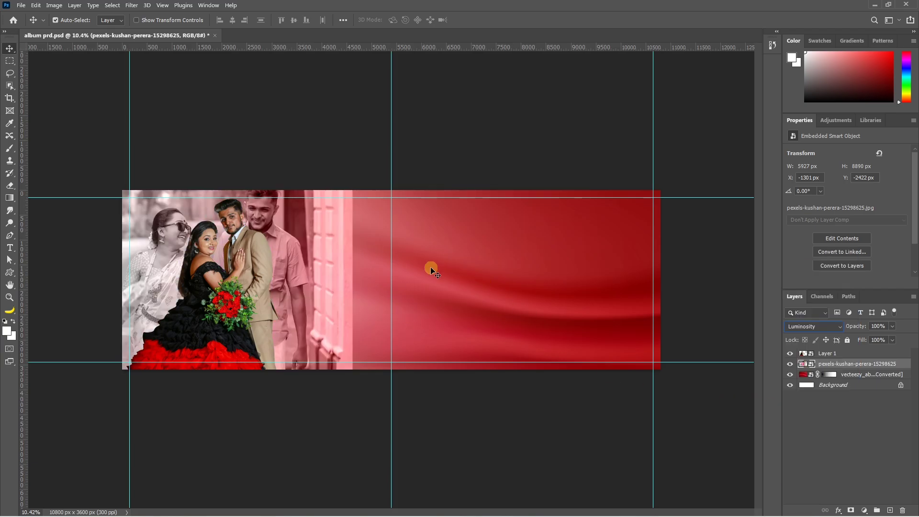
left_click(131, 6)
mouse_move(149, 151)
mouse_move(144, 127)
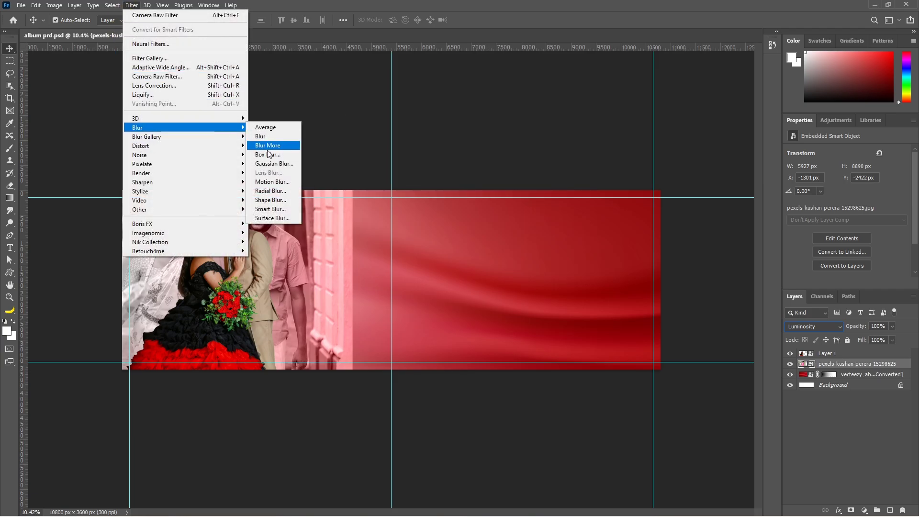
left_click(272, 164)
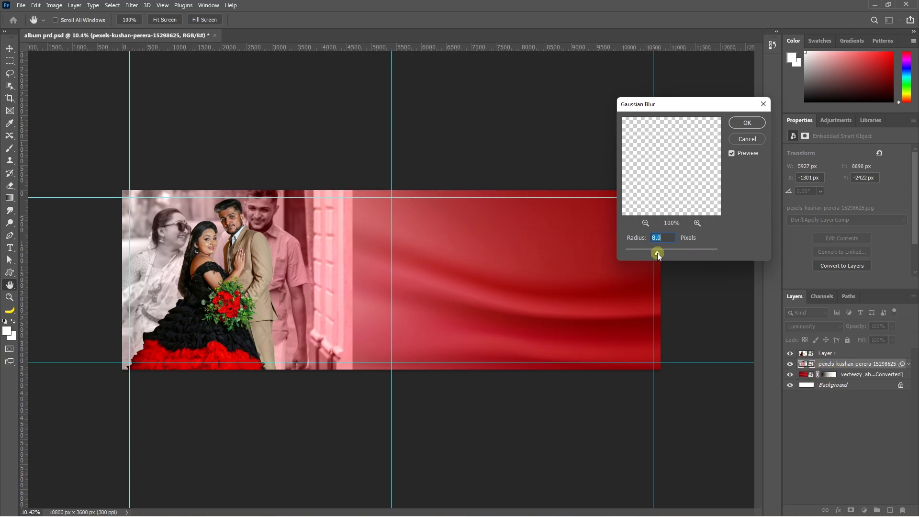
left_click_drag(657, 252, 665, 253)
key("Return")
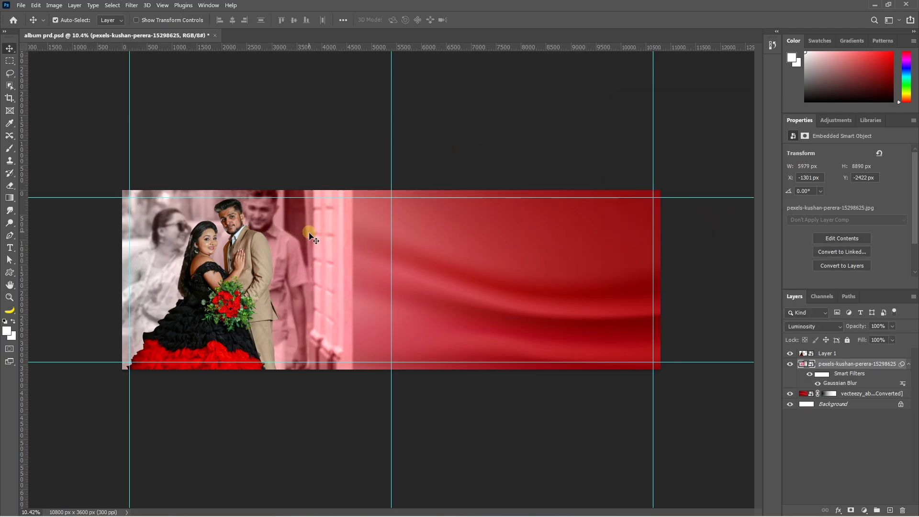
Add a layer mask to the street photo and fade out its hard right edge with a soft black 1500 px brush.
left_click(850, 511)
key("b")
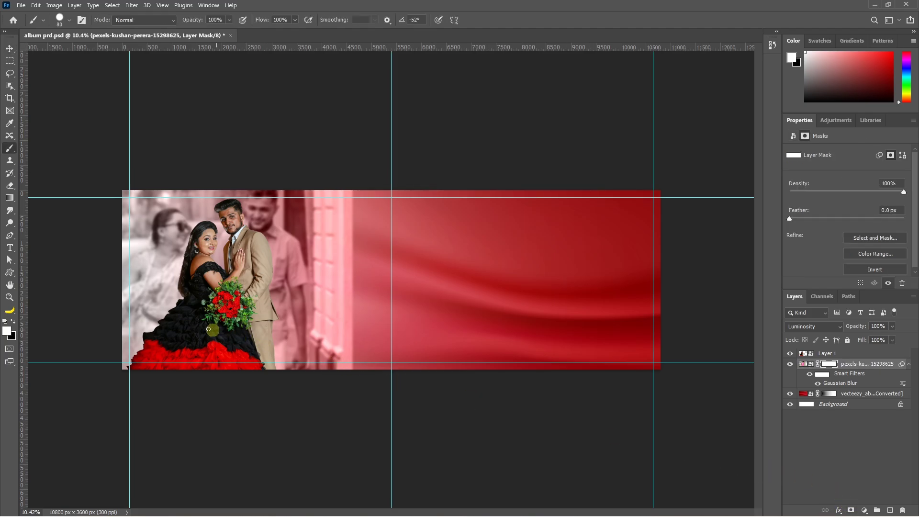
left_click(12, 321)
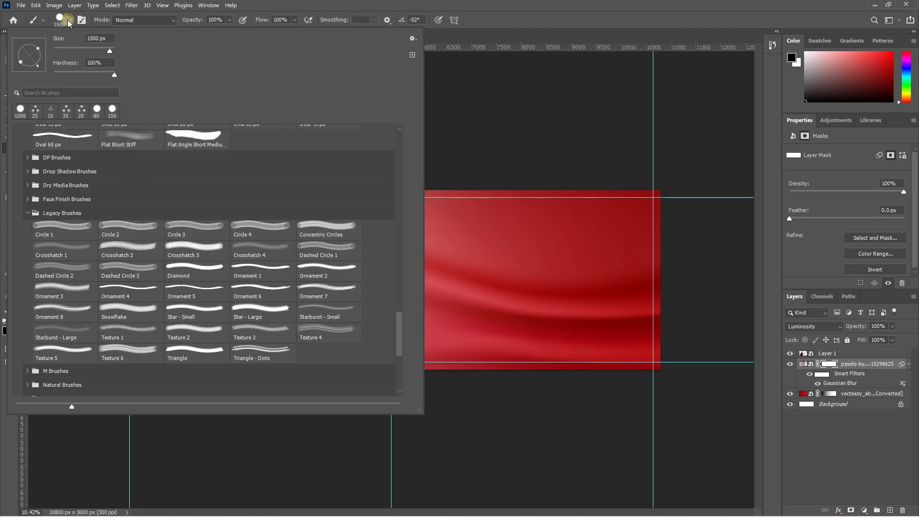
left_click(69, 20)
left_click(71, 22)
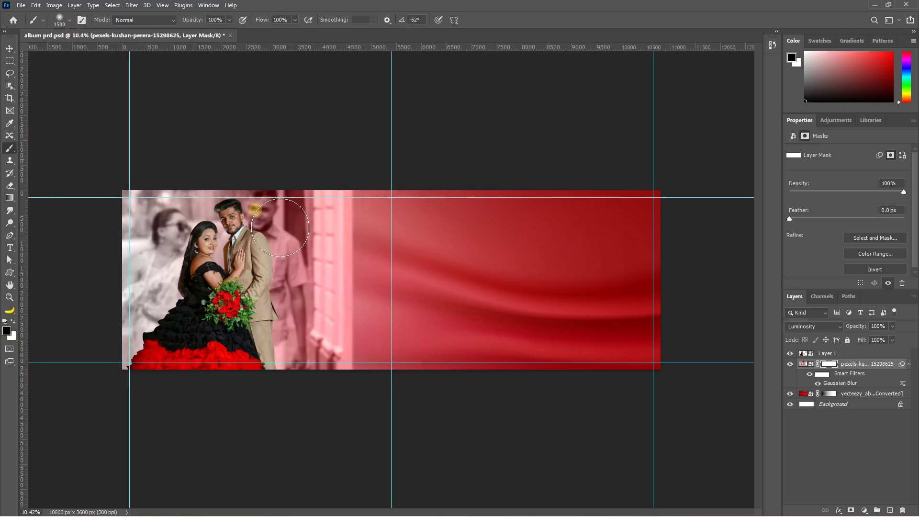
mouse_move(335, 191)
left_mouse_down()
mouse_move(335, 376)
mouse_move(329, 174)
mouse_move(326, 377)
left_mouse_up()
Move the newly placed cannon photo onto the right page at about X 6059 px, Y 1 px.
key("v")
left_click(326, 377)
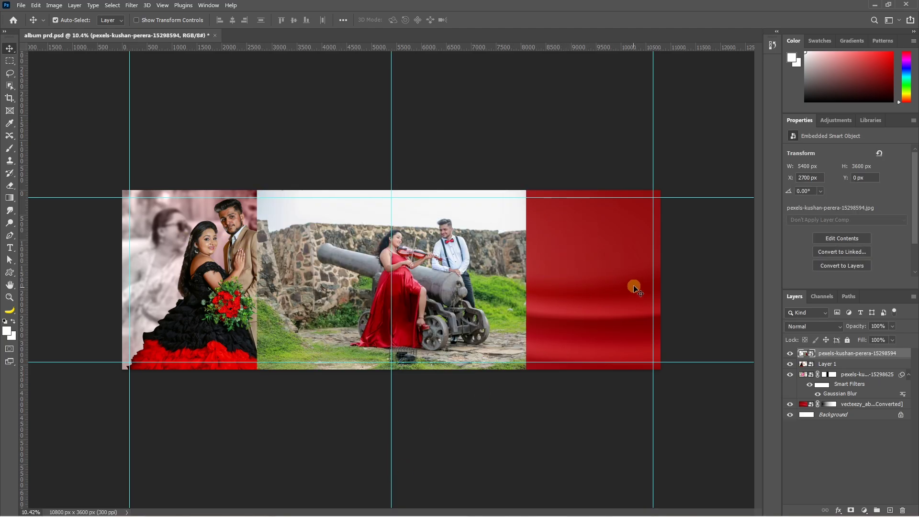
left_click_drag(420, 296, 646, 314)
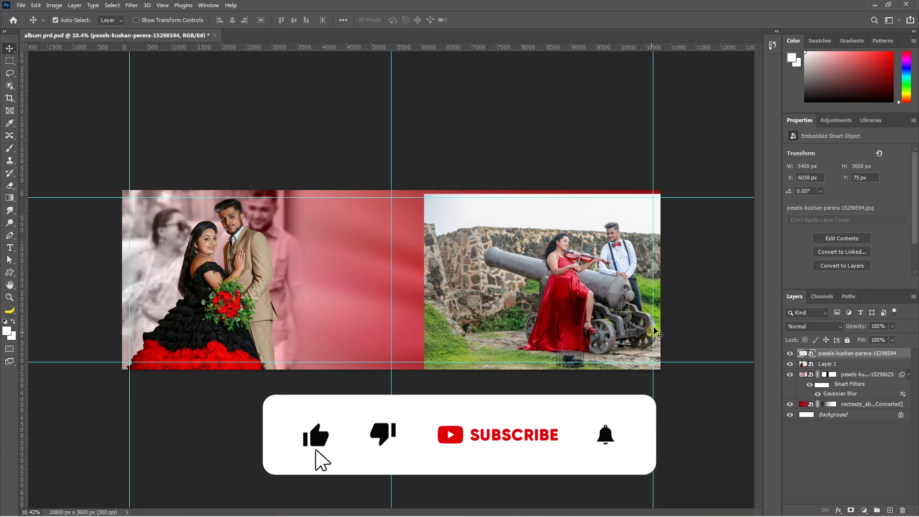
left_click_drag(619, 269, 618, 265)
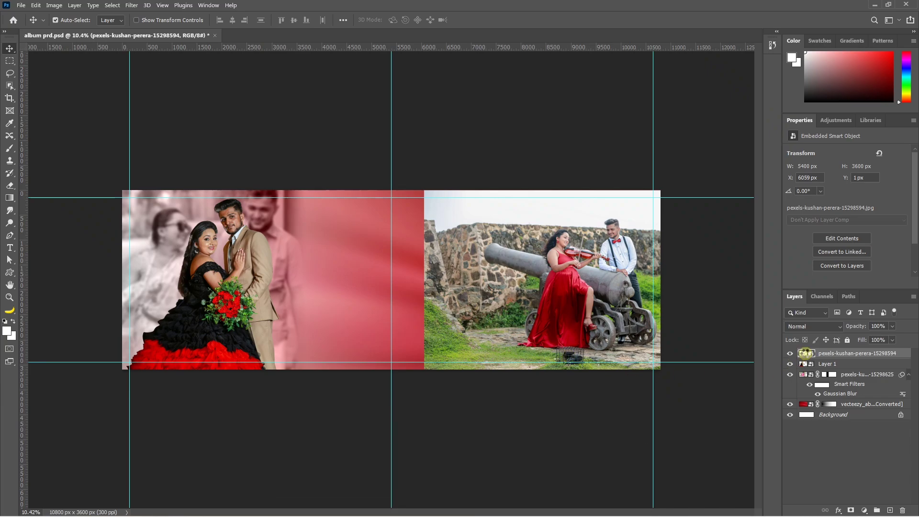
Open the cannon photo's smart object contents and lasso around the black wire cage on the grass below the dress.
double_click(805, 353)
scroll(469, 358, "up", 3)
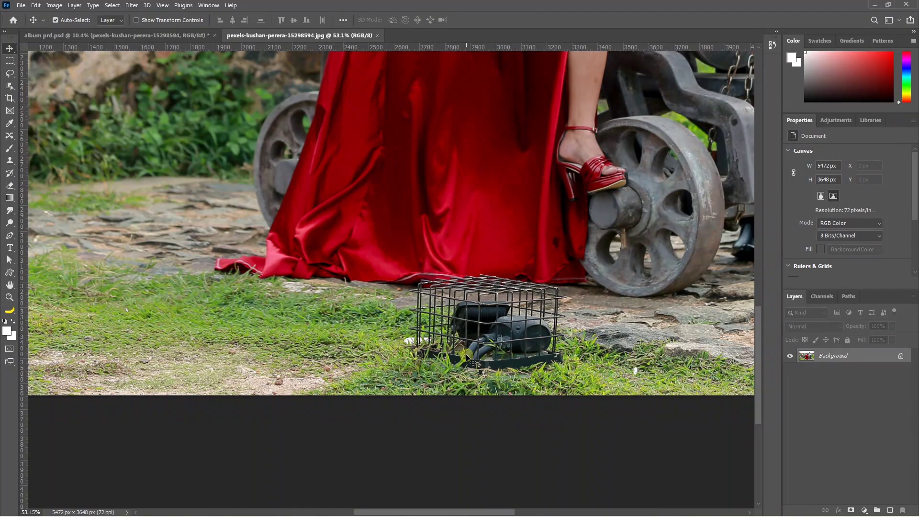
key("l")
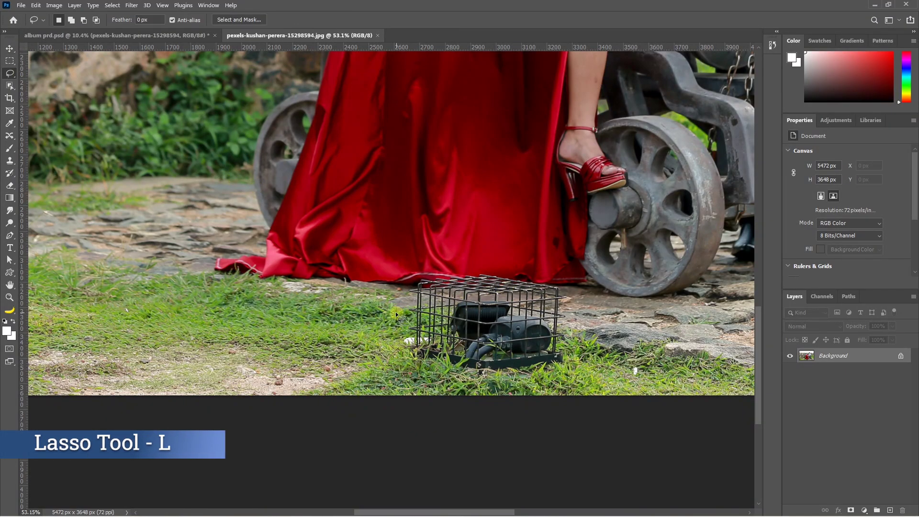
mouse_move(392, 309)
left_mouse_down()
mouse_move(420, 279)
mouse_move(455, 277)
left_mouse_up()
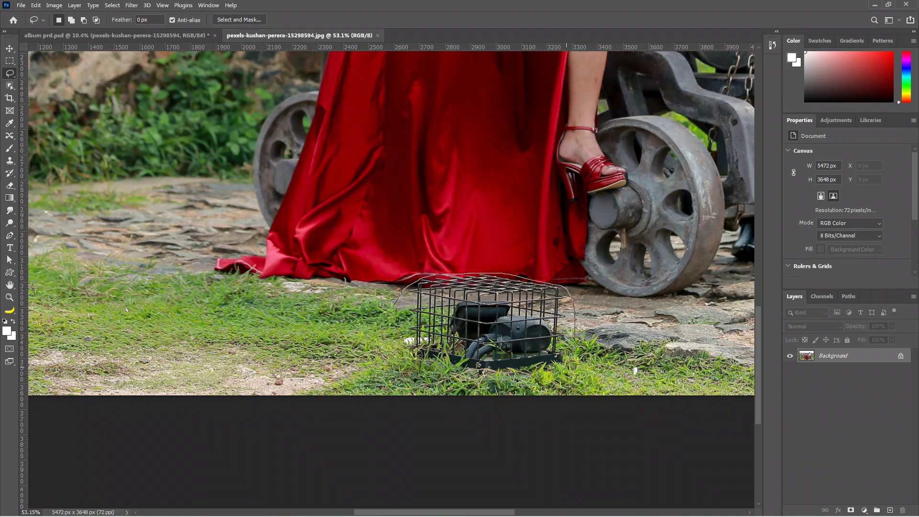
left_click_drag(518, 382, 393, 310)
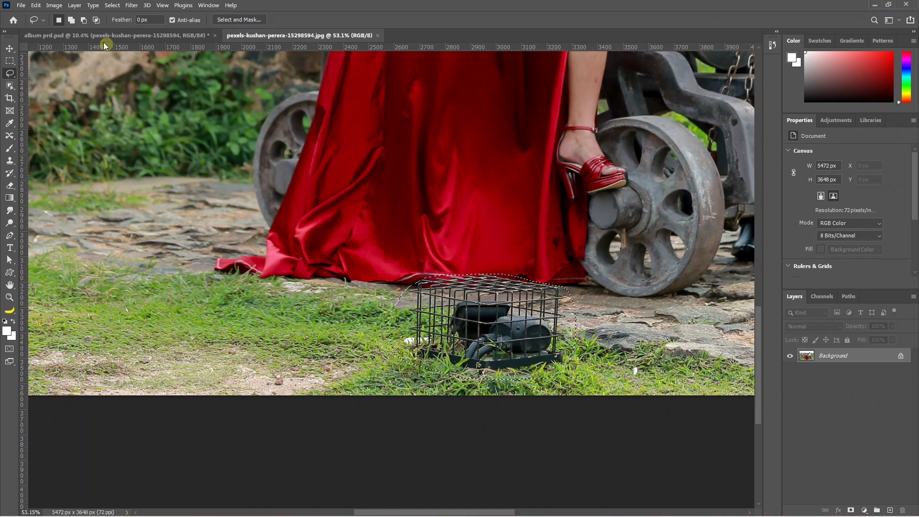
Start a Content-Aware Fill on the cage selection and brush the red dress and nearby cannon parts out of the sampling area.
left_click(36, 5)
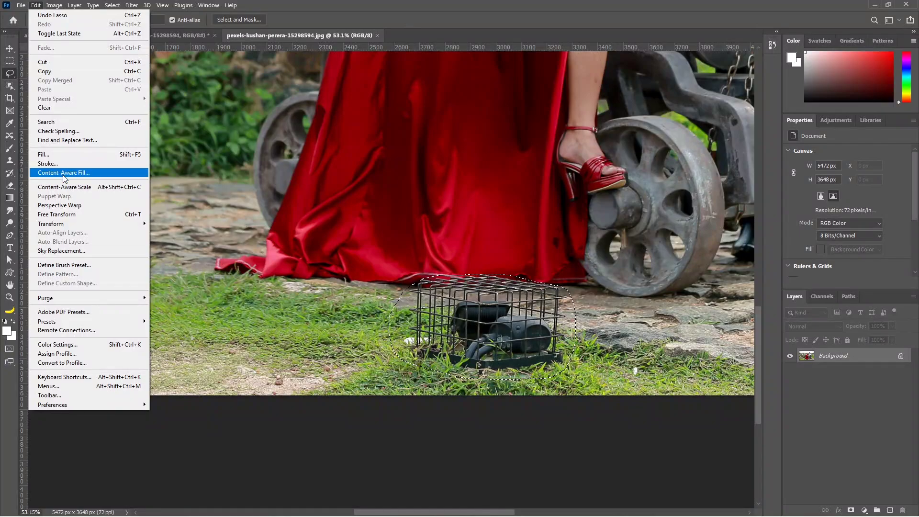
left_click(63, 173)
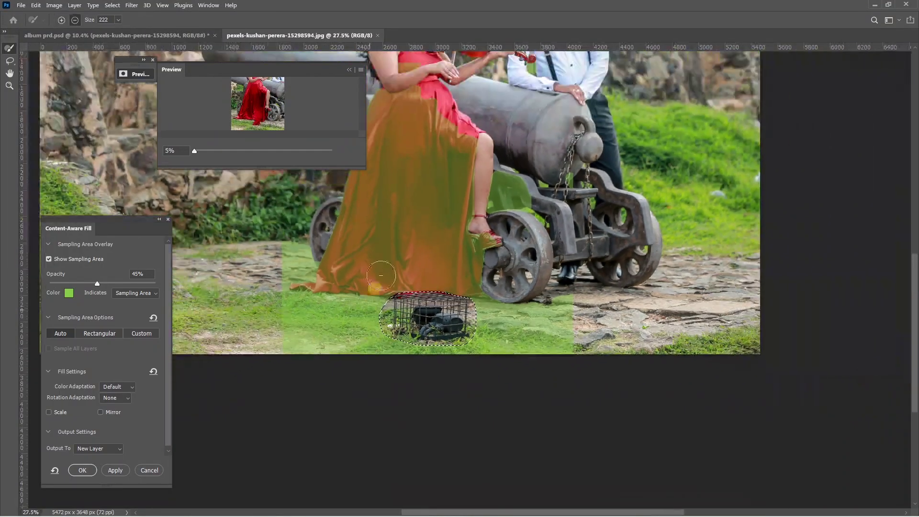
scroll(402, 255, "up", 2)
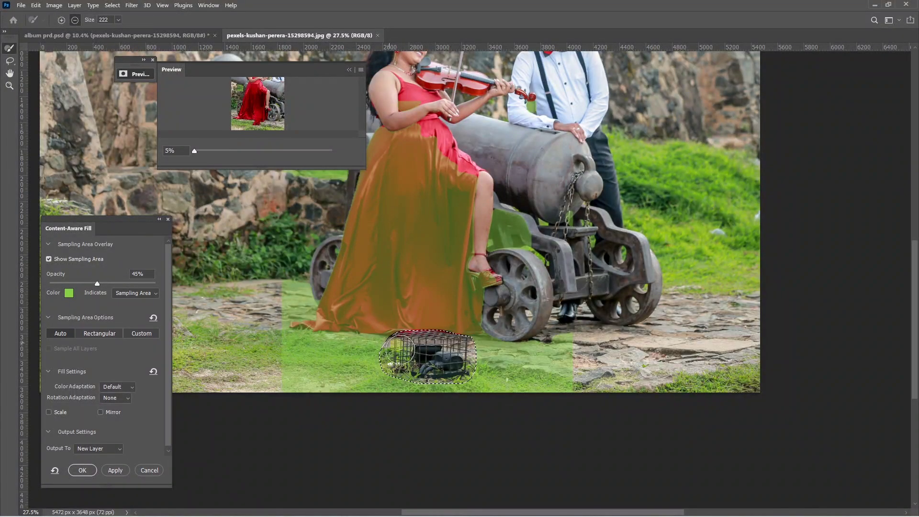
scroll(419, 309, "down", 1)
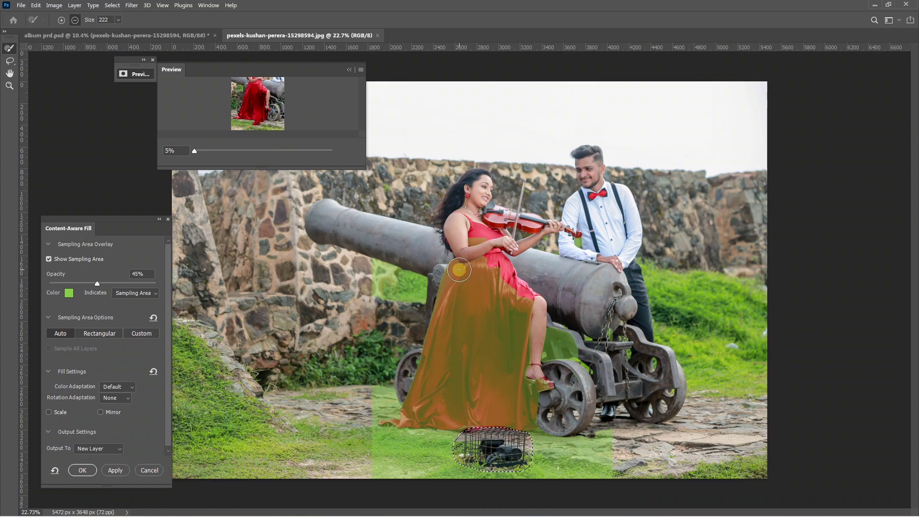
mouse_move(460, 270)
left_mouse_down()
mouse_move(445, 311)
mouse_move(476, 229)
mouse_move(482, 335)
mouse_move(498, 293)
mouse_move(429, 357)
mouse_move(420, 350)
left_mouse_up()
scroll(254, 126, "up", 1)
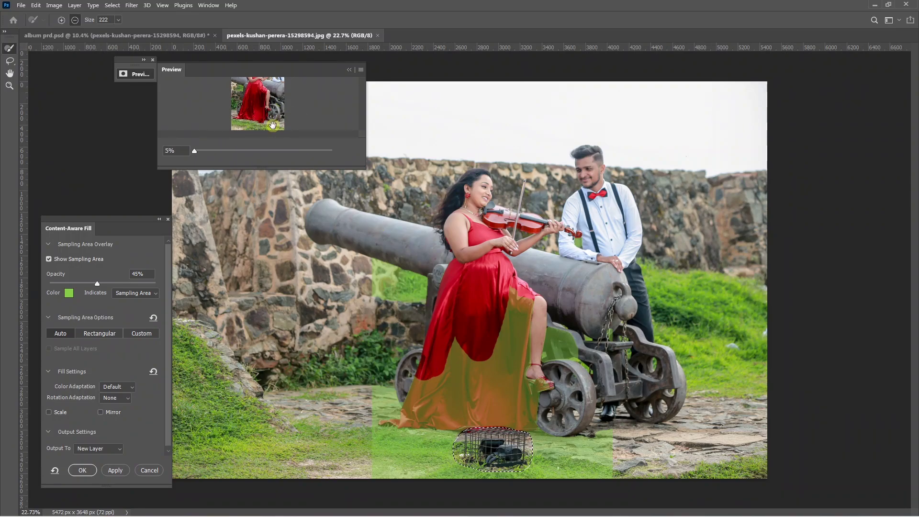
left_click_drag(445, 320, 420, 384)
left_click_drag(558, 343, 522, 377)
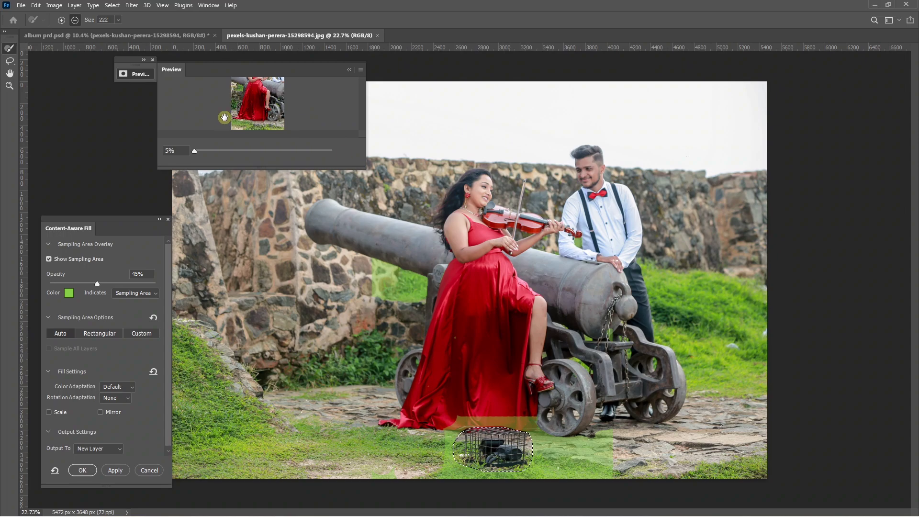
Check the fill preview at 17%, apply the cage removal to a new layer and deselect.
mouse_move(194, 151)
left_mouse_down()
mouse_move(212, 154)
mouse_move(198, 152)
left_mouse_up()
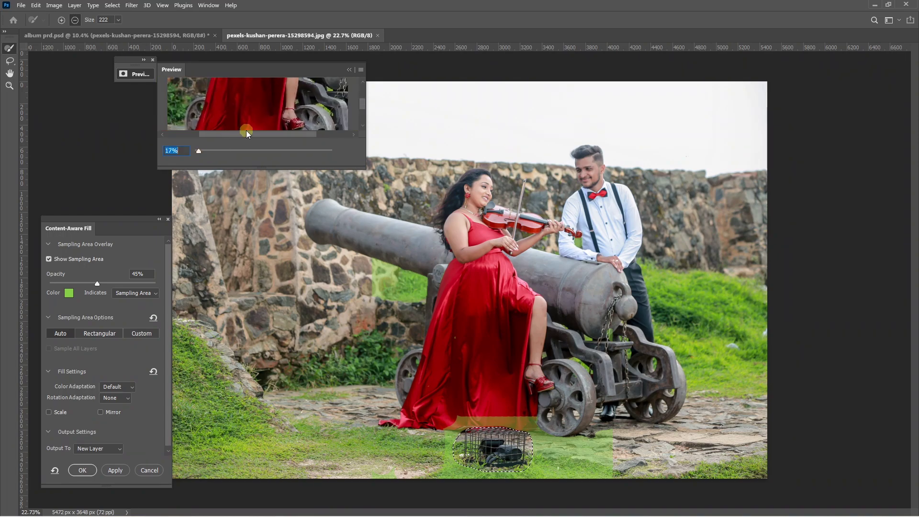
left_click_drag(248, 125, 247, 85)
left_click_drag(262, 111, 265, 89)
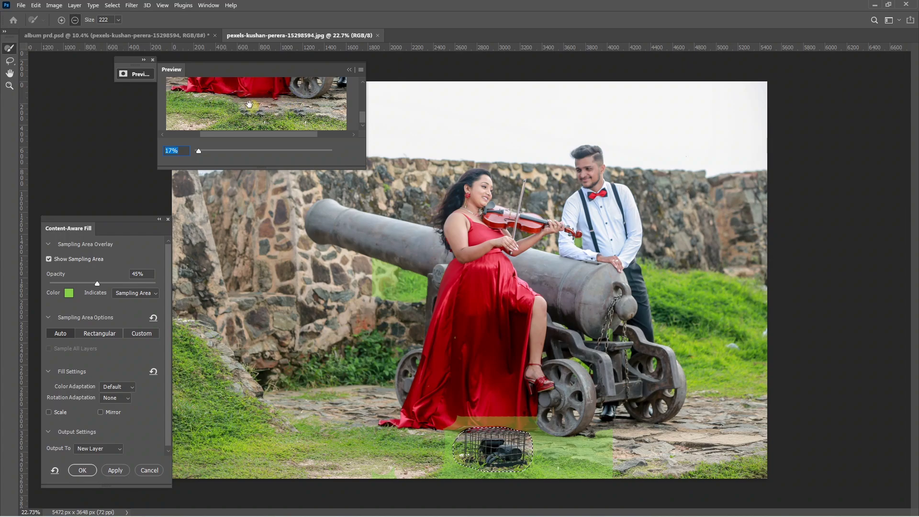
left_click(120, 473)
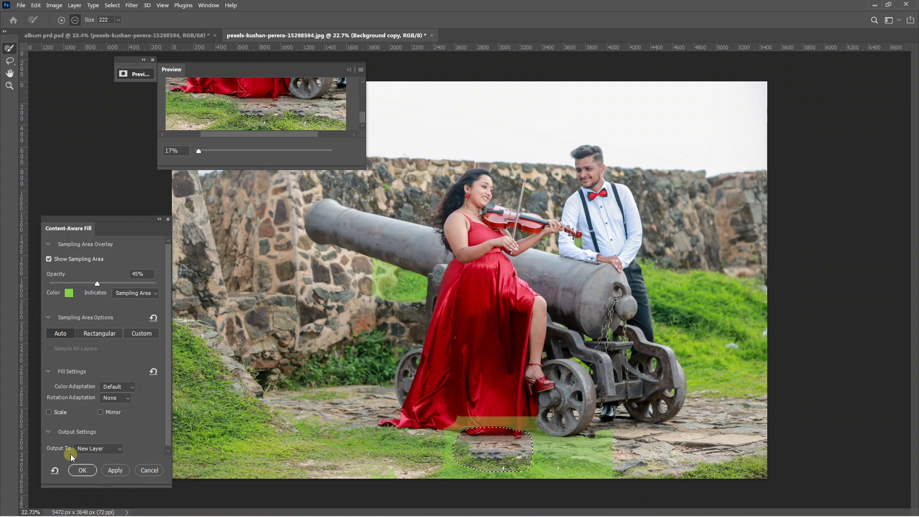
left_click(85, 468)
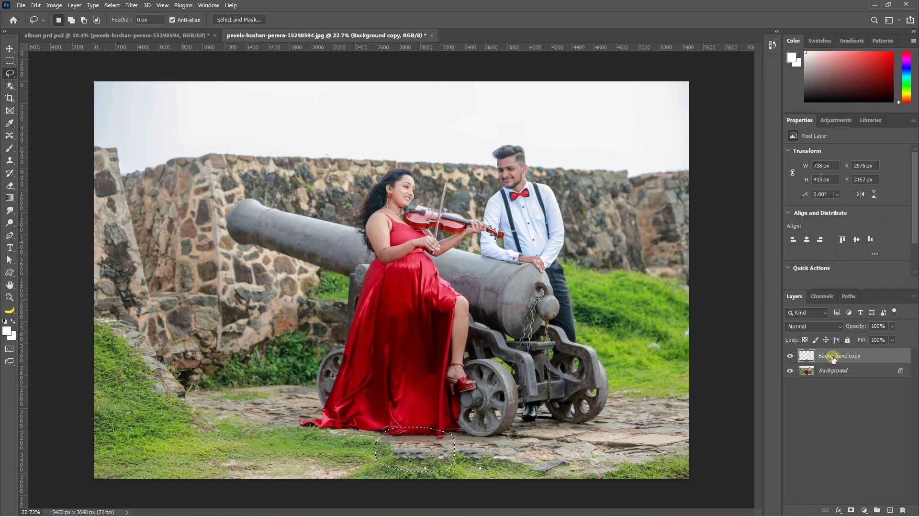
key("ctrl+d")
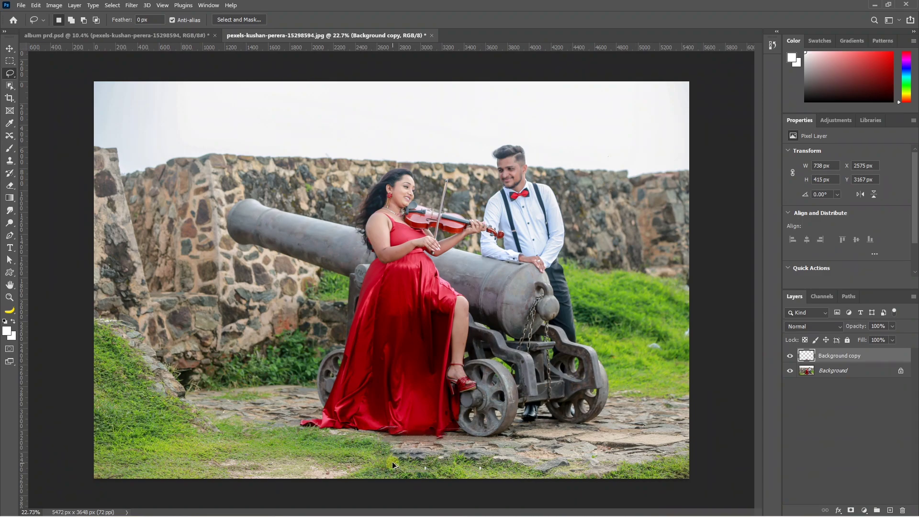
Repair the dress's distorted bottom hem with the Clone Stamp tool at 175 px, sampling all layers.
scroll(393, 462, "up", 5)
scroll(412, 417, "down", 2)
scroll(421, 394, "up", 1)
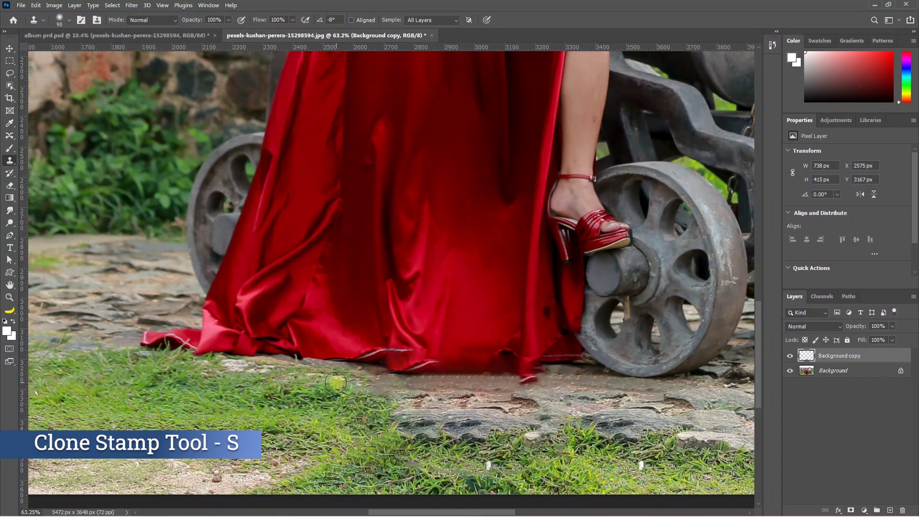
key("bracketright")
key("bracketright")
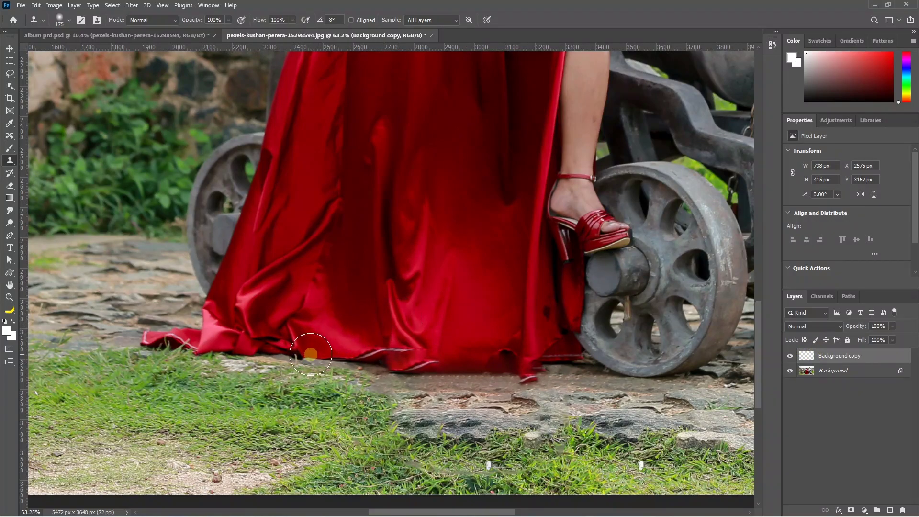
mouse_move(319, 360)
left_mouse_down()
mouse_move(362, 373)
mouse_move(380, 369)
mouse_move(368, 363)
mouse_move(435, 364)
left_mouse_up()
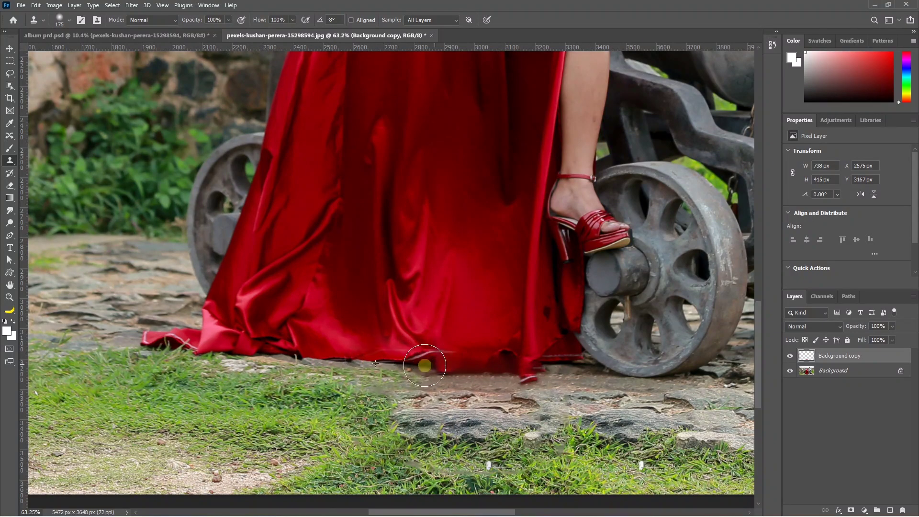
scroll(407, 422, "down", 5)
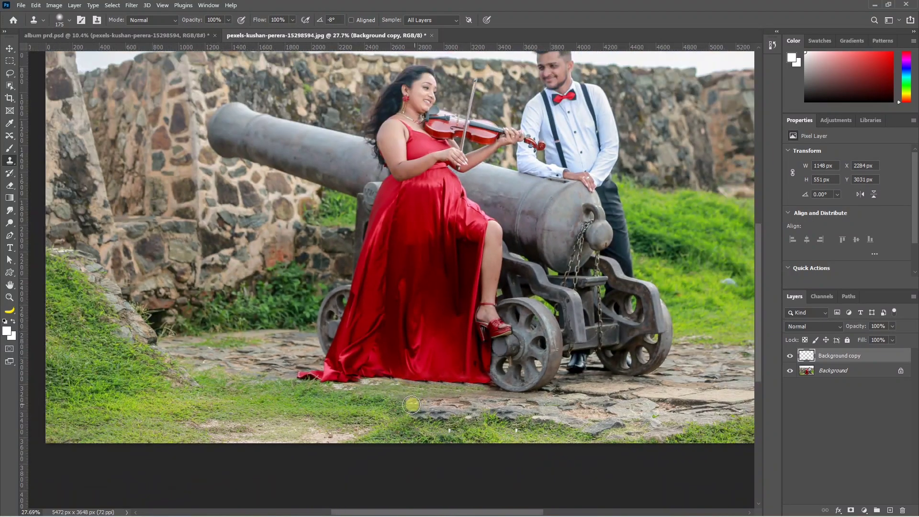
scroll(406, 422, "down", 2)
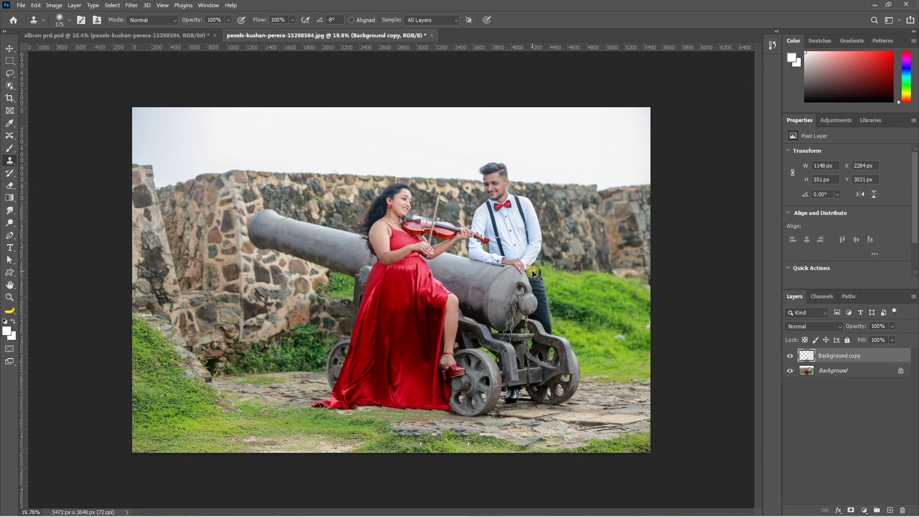
Flatten the retouched cannon photo and save it back to the smart object as a progressive JPEG at quality 12, then close it.
key("ctrl+s")
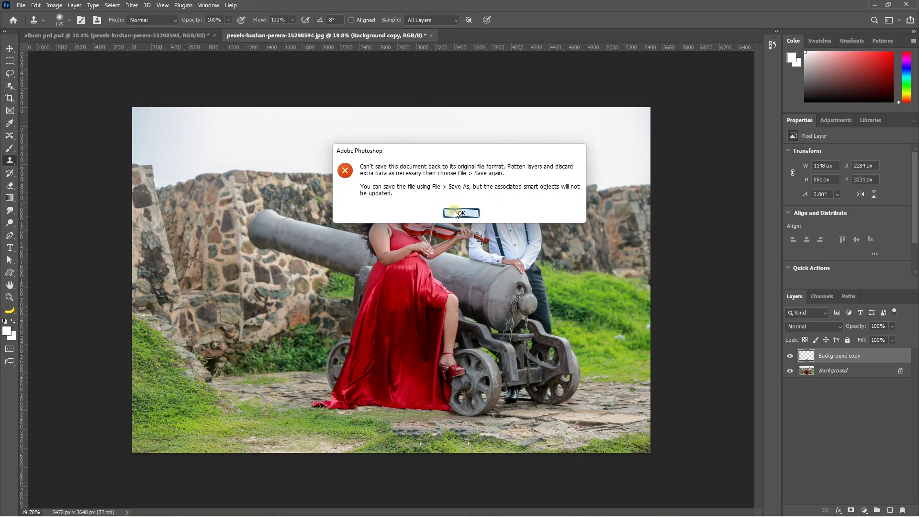
left_click(459, 214)
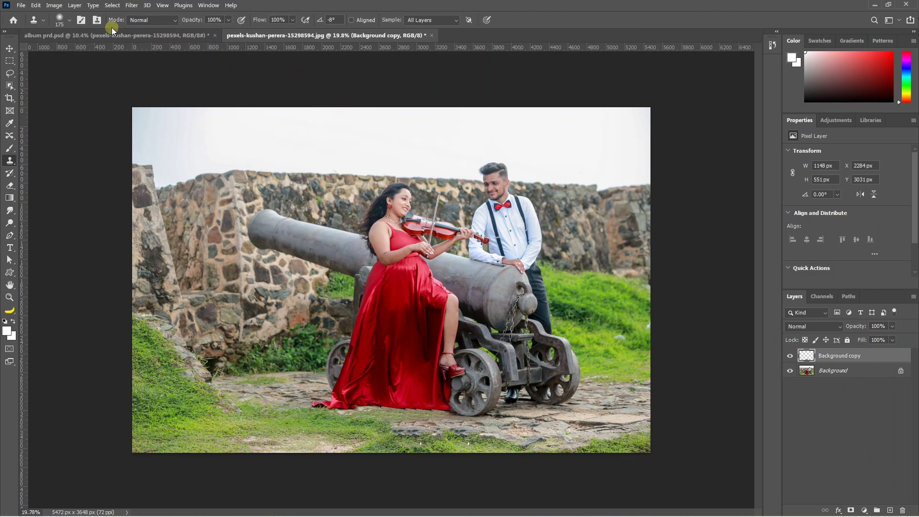
left_click(74, 5)
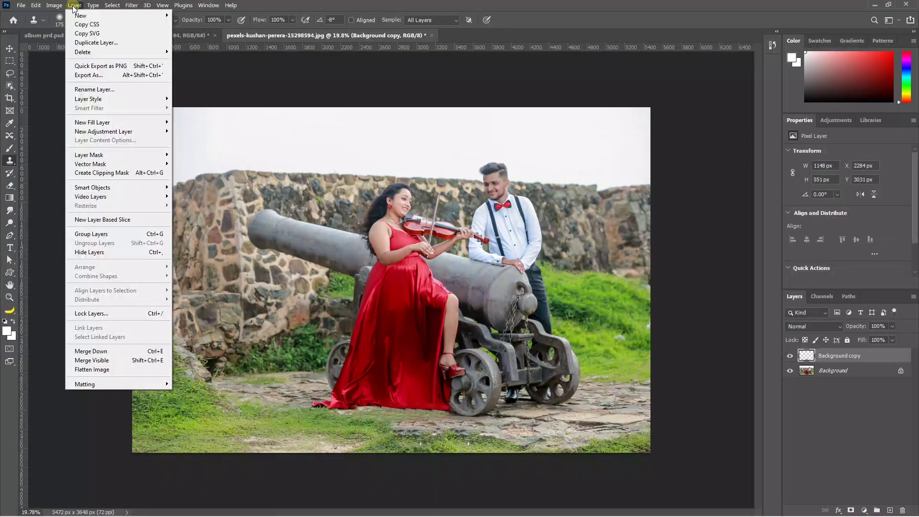
left_click(107, 369)
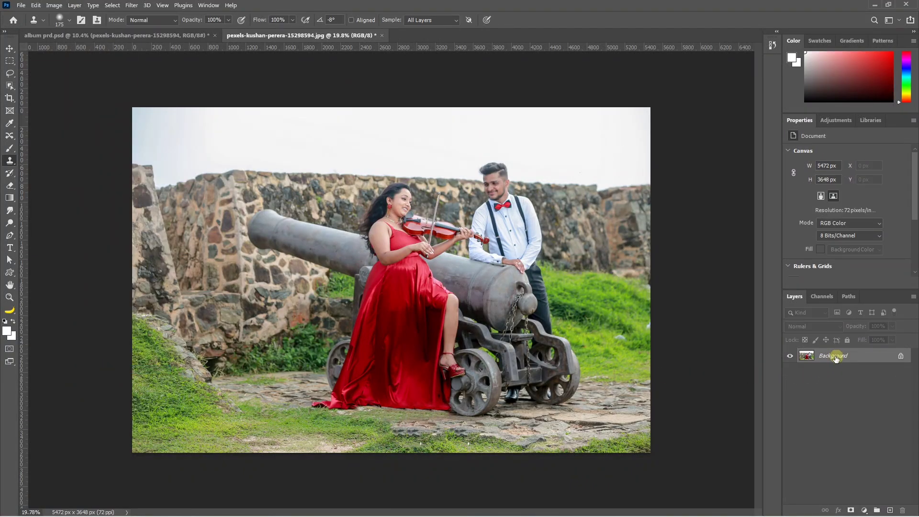
key("ctrl+s")
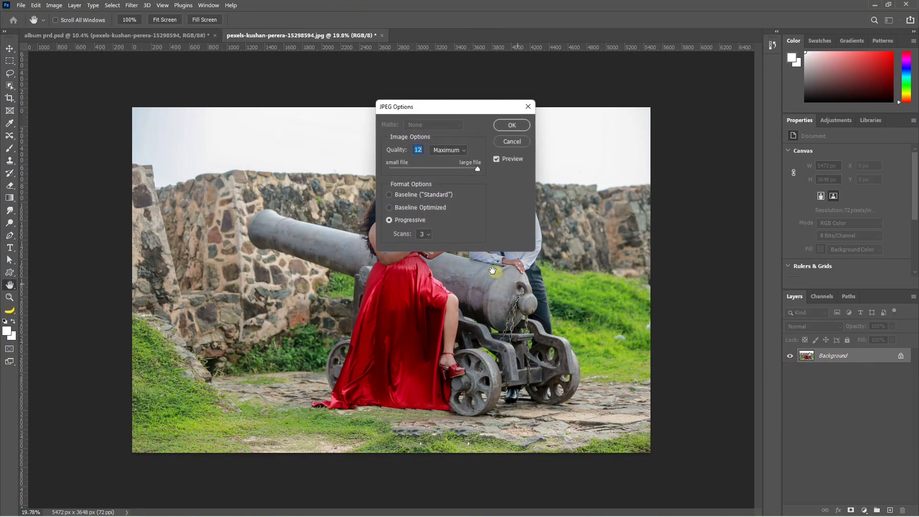
left_click(511, 125)
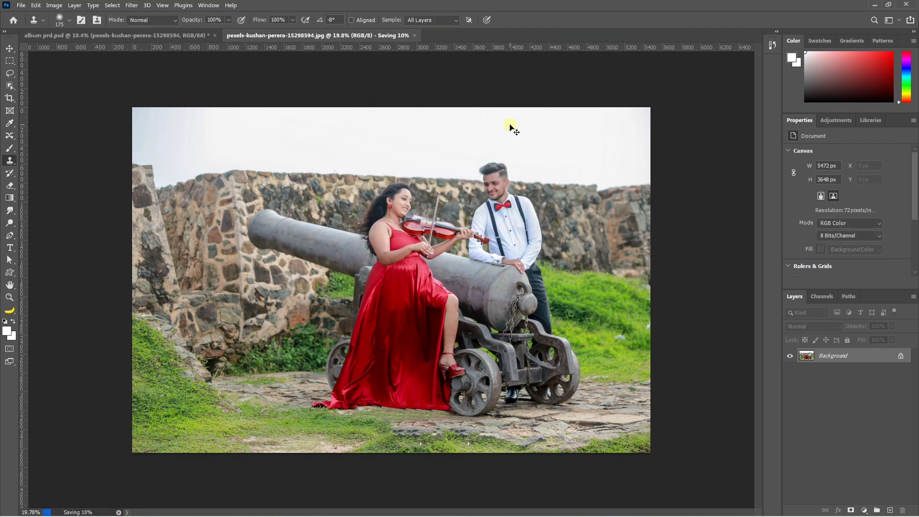
left_click(415, 35)
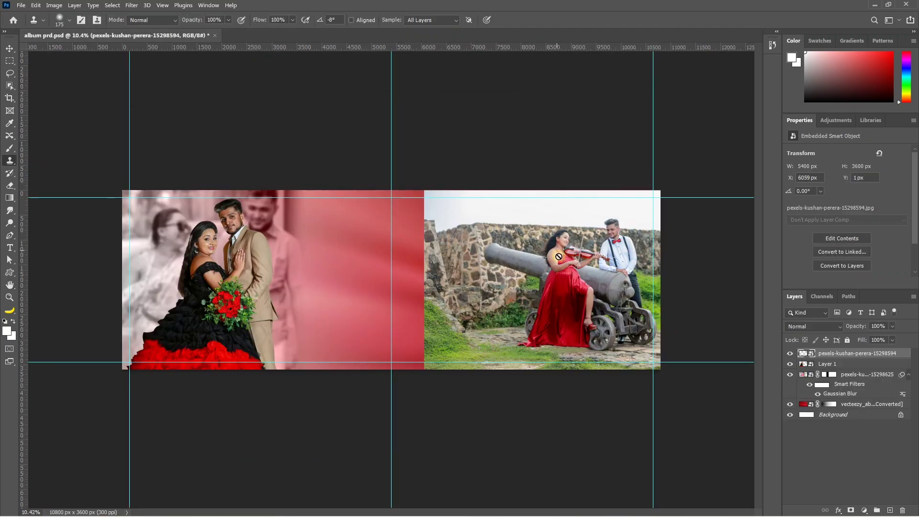
Open the cannon photo's smart object contents and start a Sky Replacement on it.
key("v")
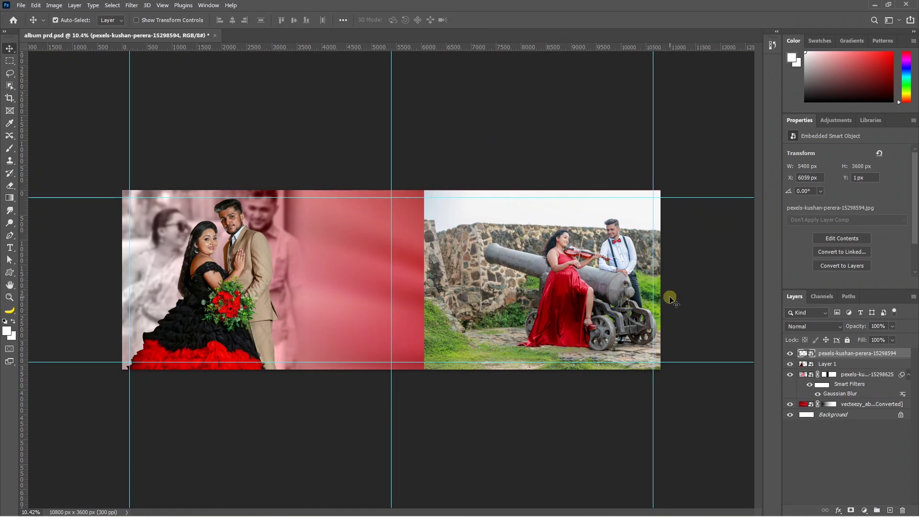
double_click(803, 353)
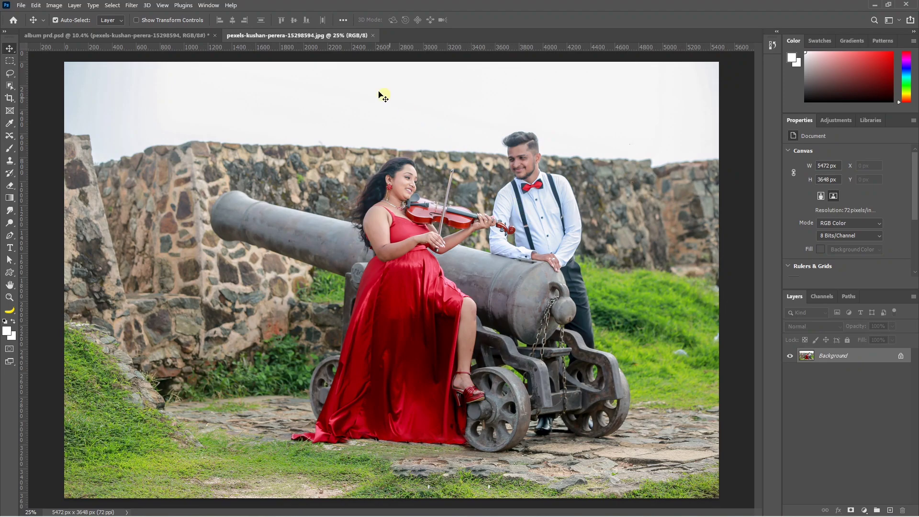
left_click(38, 5)
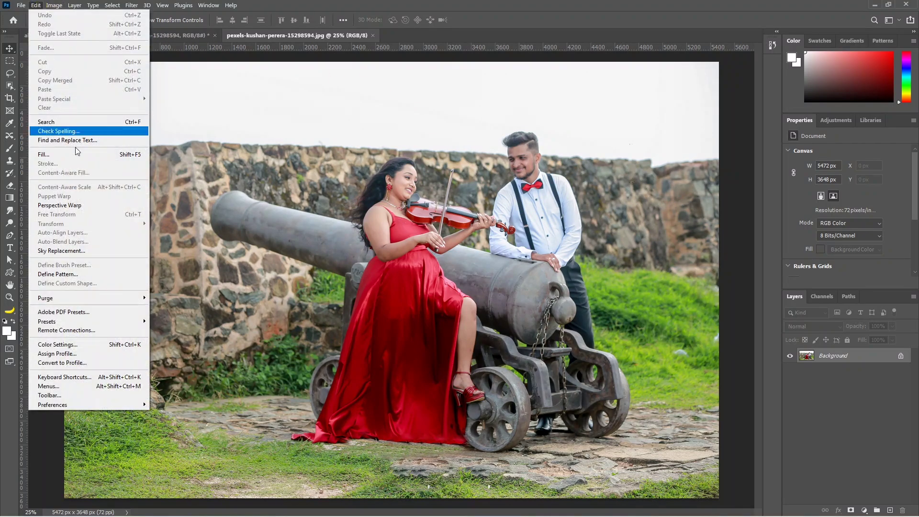
left_click(97, 250)
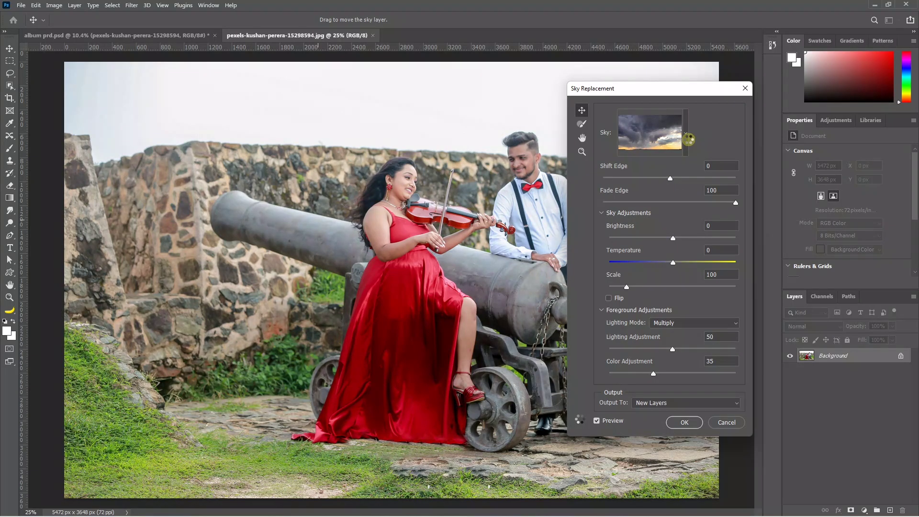
Apply the red sunset sky with Fade Edge 89, Brightness -18, Temperature -48, Lighting Adjustment 73 and Color Adjustment 62, output to new layers, and flatten the image.
left_click(689, 140)
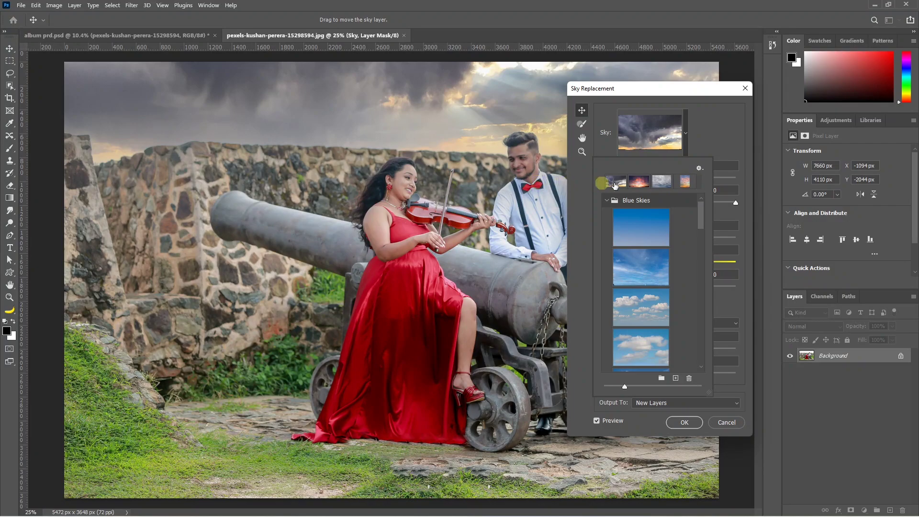
left_click(639, 182)
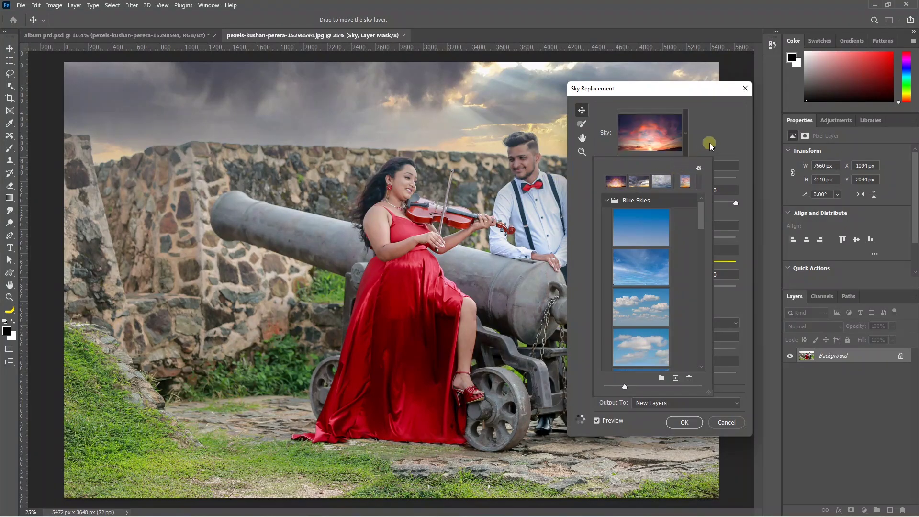
left_click(710, 143)
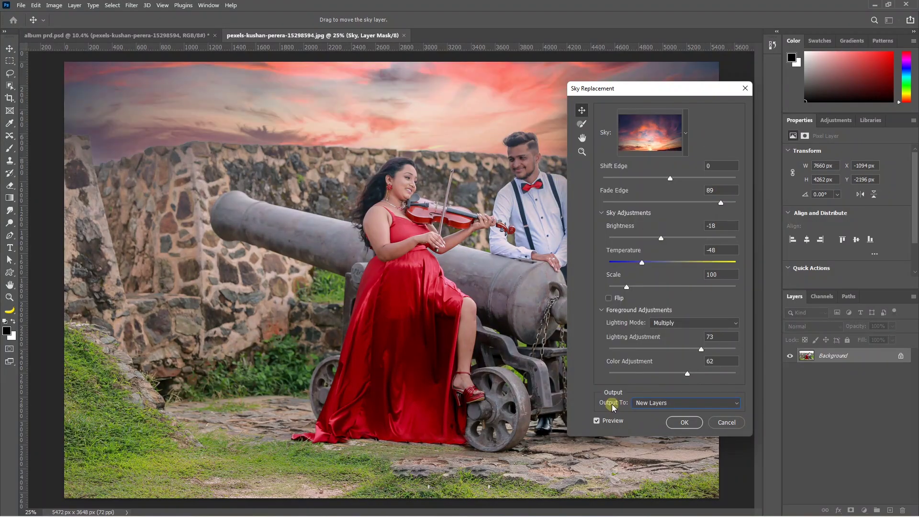
left_click(685, 421)
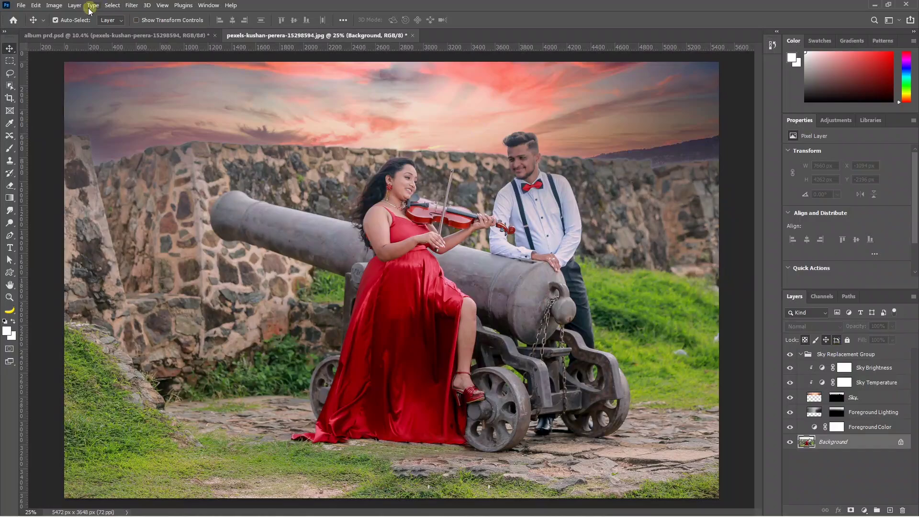
left_click(75, 6)
left_click(119, 369)
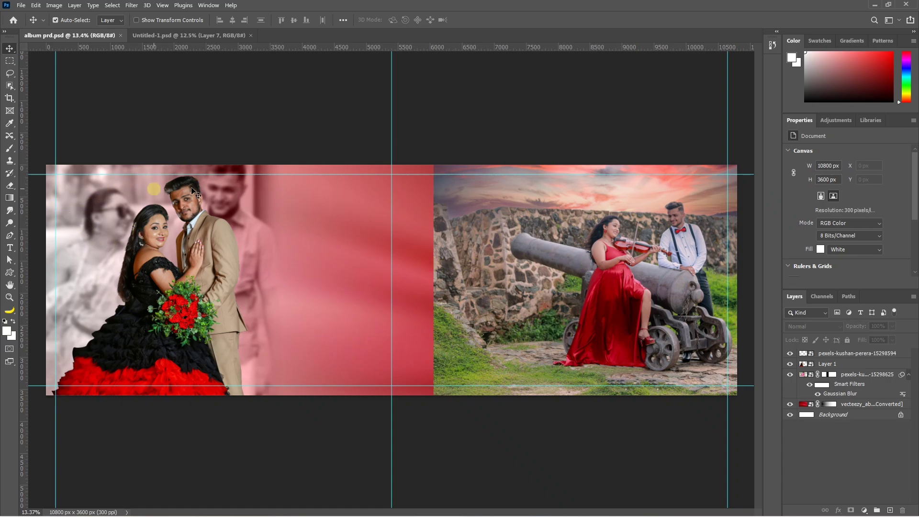
On a new layer, outline a thin diagonal stripe beside the couple cutout with the Pen tool, fill it with white and deselect.
key("p")
left_click(890, 510)
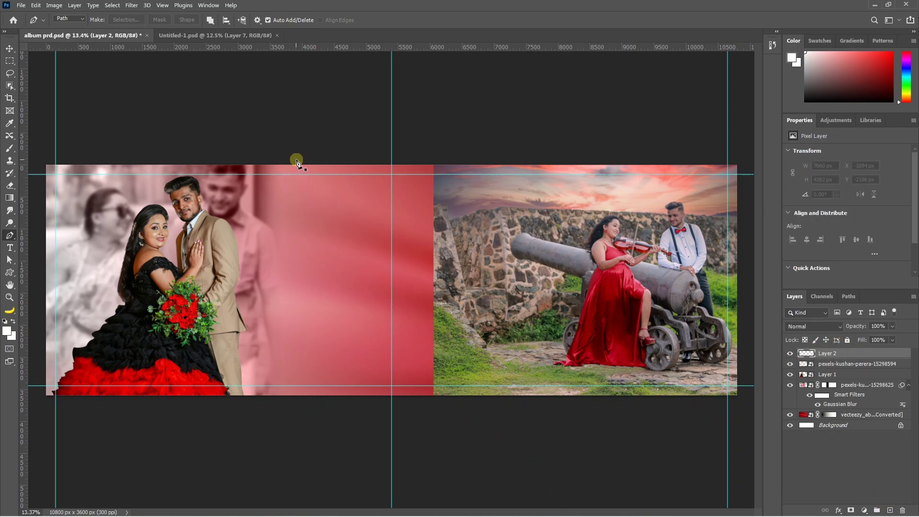
left_click_drag(297, 159, 276, 190)
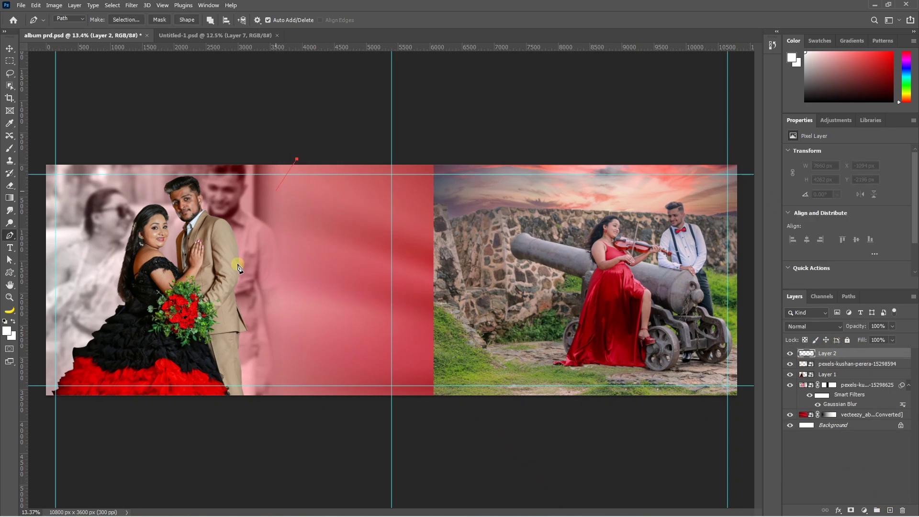
left_click(180, 414)
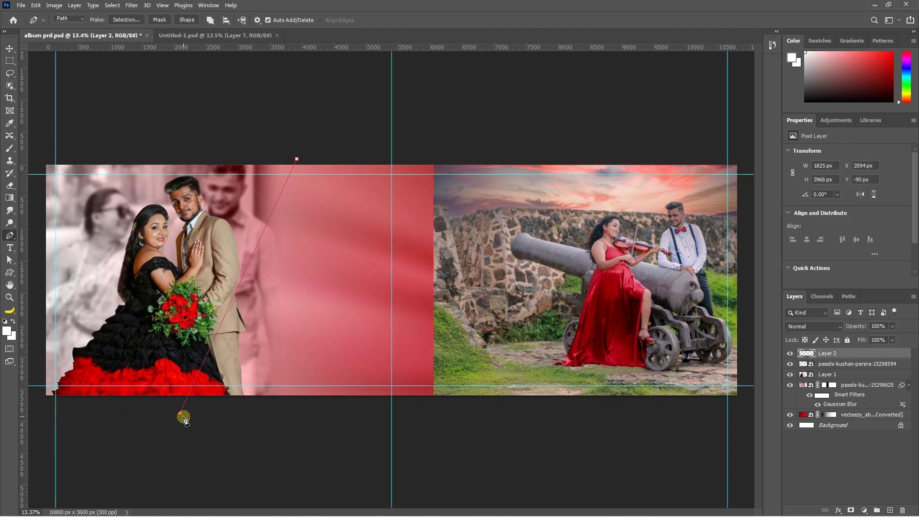
left_click(183, 416)
left_click(305, 161)
key("ctrl+Return")
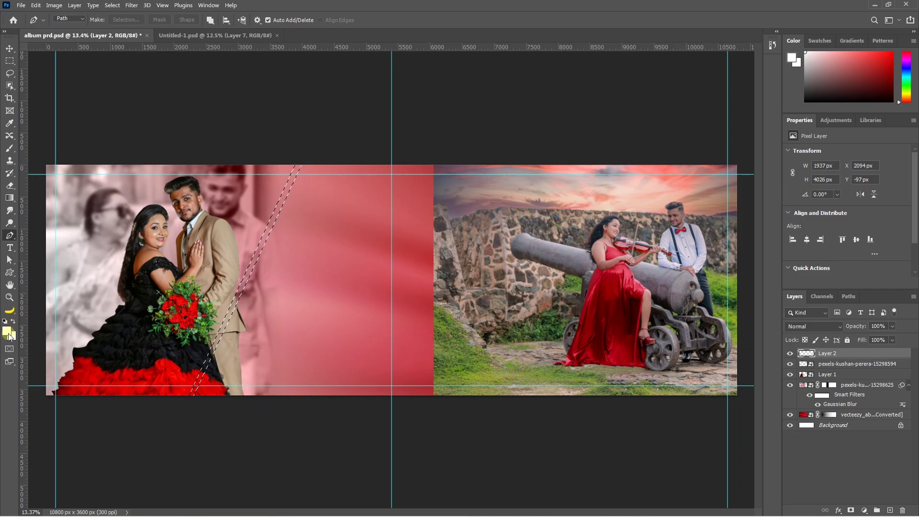
key("alt+BackSpace")
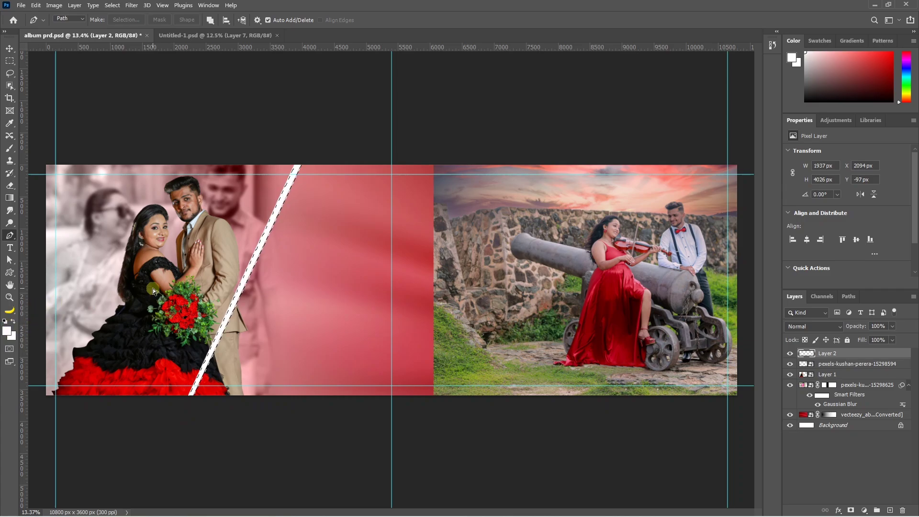
key("ctrl+d")
Duplicate the white diagonal stripe twice, placing one copy over the cannon photo and the other midway between the two stripes.
key("v")
left_click_drag(266, 239, 528, 293)
left_click(251, 266)
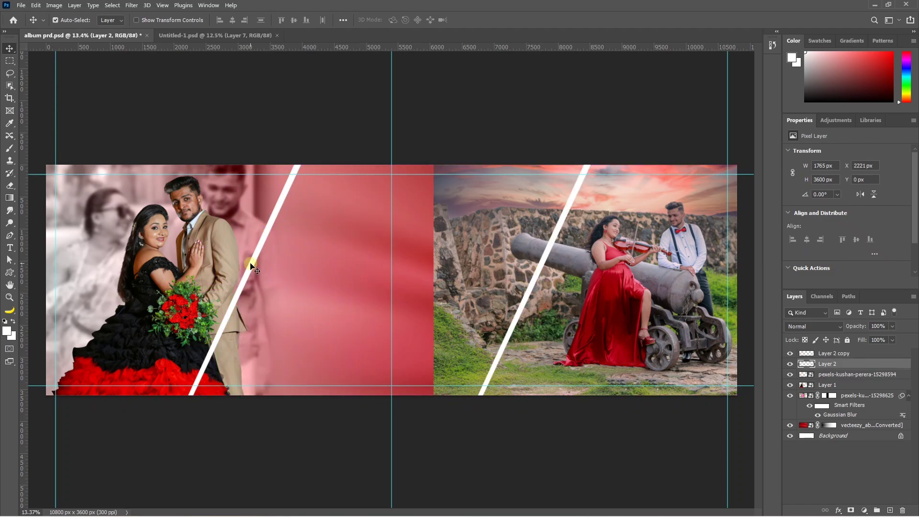
left_click_drag(251, 269, 399, 266)
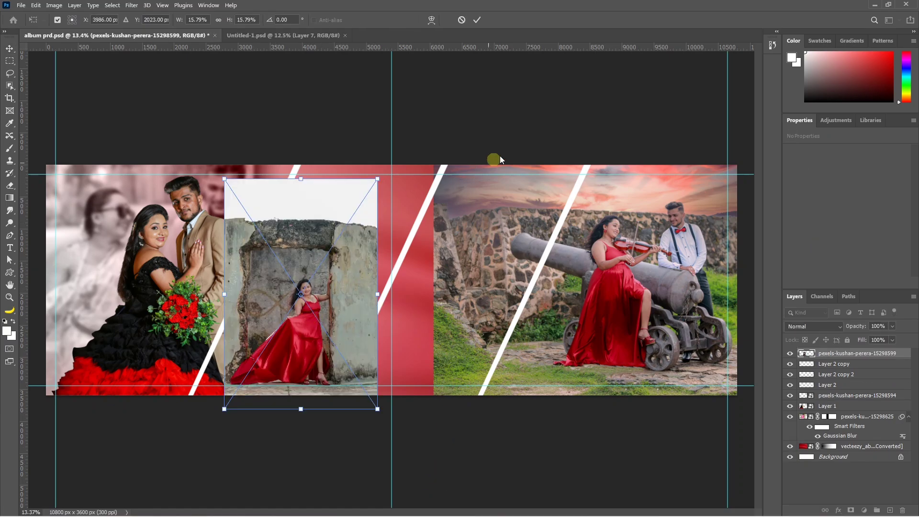
Scale the placed portrait of the woman in the red dress to about 25% and position it over the silk area.
left_click_drag(377, 179, 541, 60)
left_click_drag(384, 268, 339, 296)
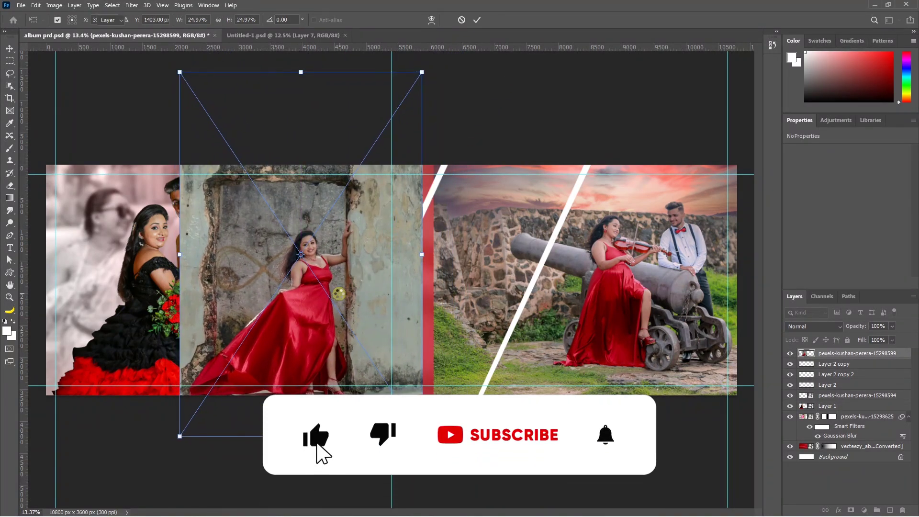
key("Return")
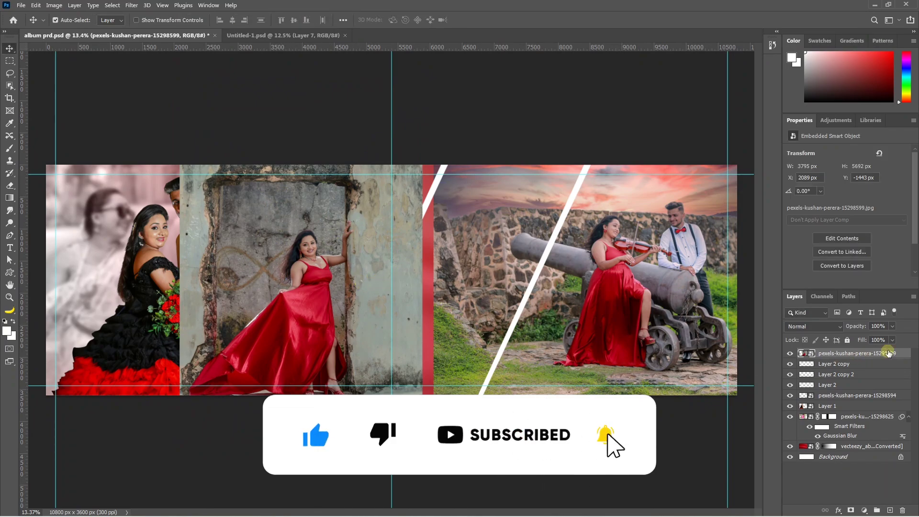
Lower the portrait's opacity to 59% and enlarge it to about 31% so the woman sits between the first two stripes.
left_click(893, 326)
left_click_drag(892, 339, 873, 337)
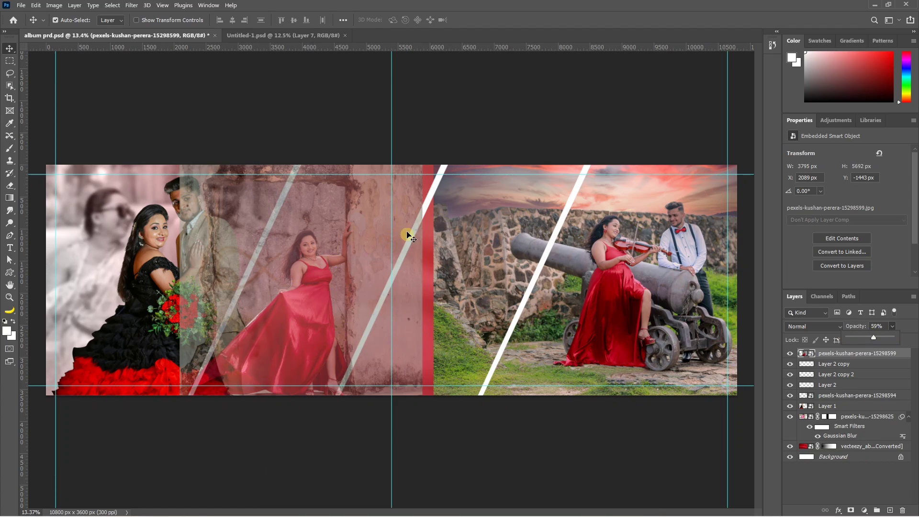
key("ctrl")
key("ctrl+t")
key("ctrl+minus")
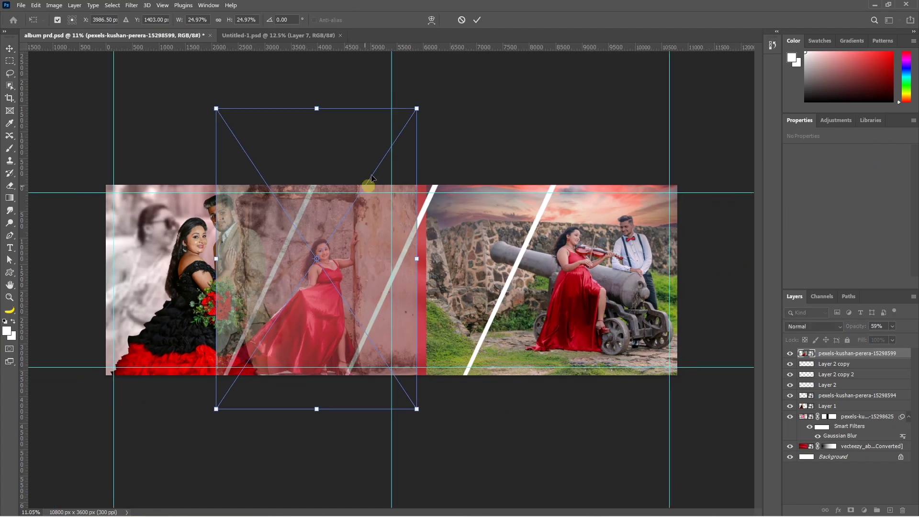
left_click_drag(418, 112, 504, 67)
left_click_drag(260, 368, 250, 369)
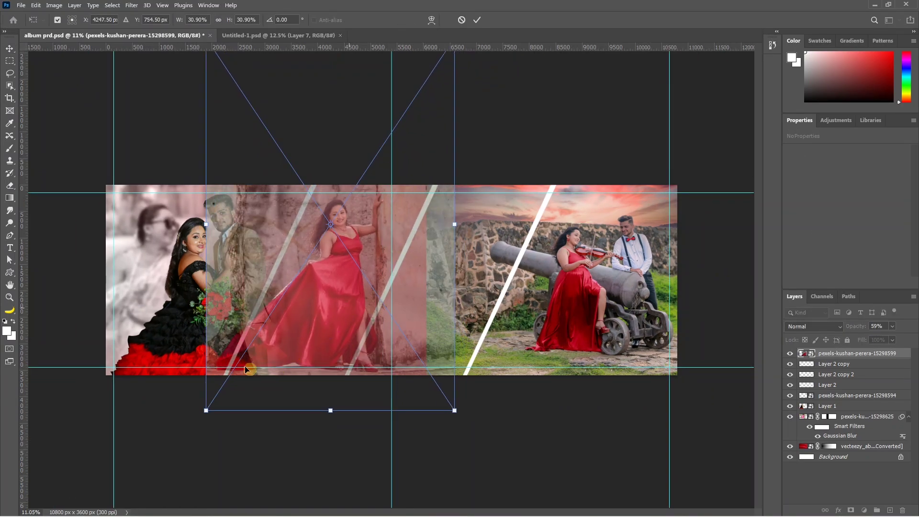
left_click_drag(374, 255, 372, 256)
key("Return")
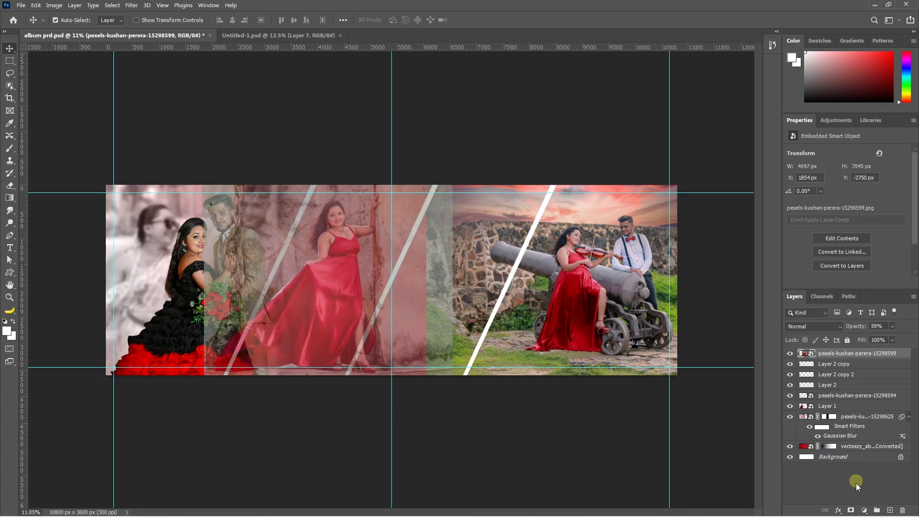
Add a layer mask to the portrait and select the slanted area between the first two stripes using a closed Pen tool path.
left_click(853, 510)
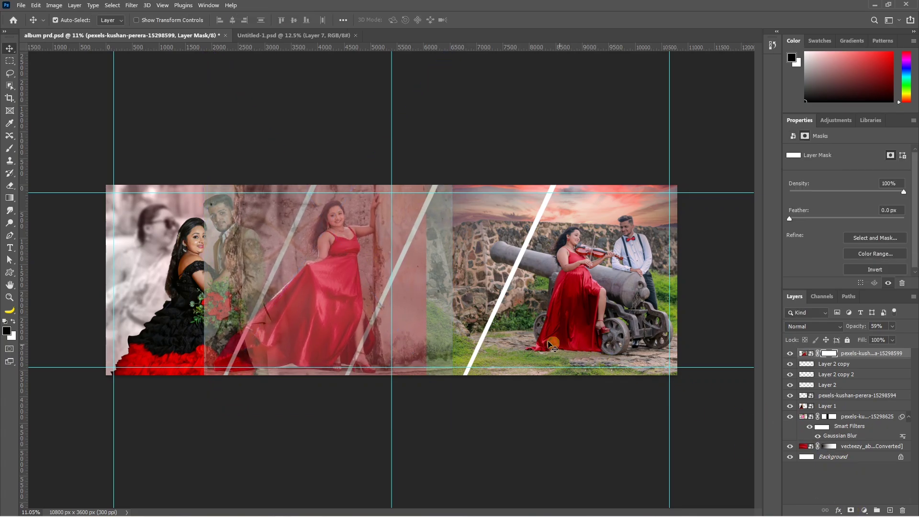
key("p")
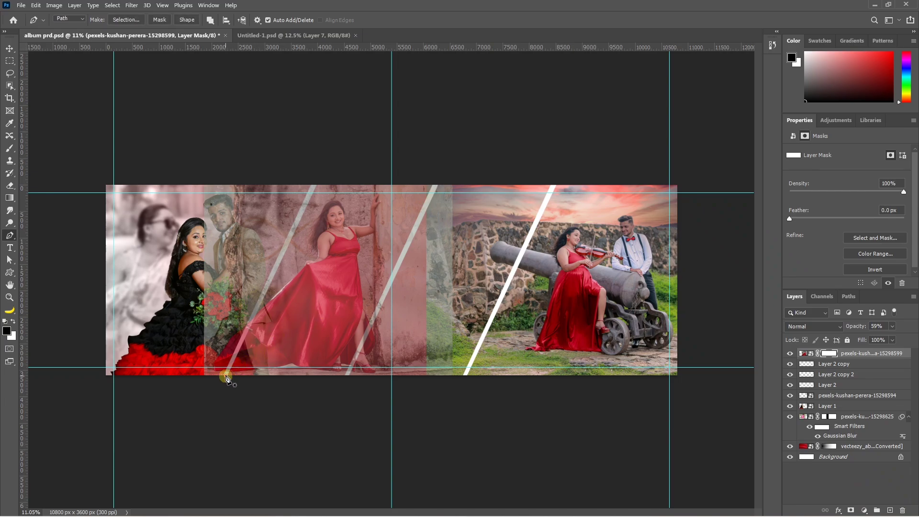
left_click(226, 375)
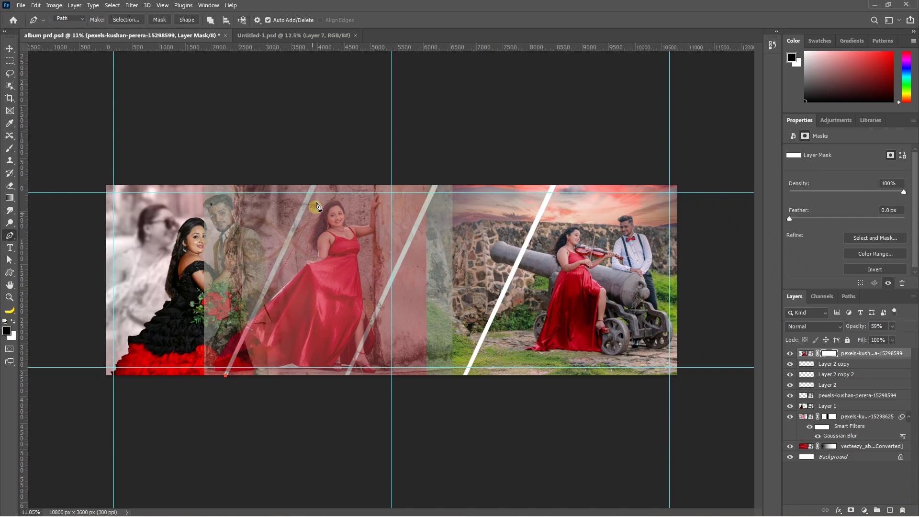
left_click(321, 173)
left_click(438, 180)
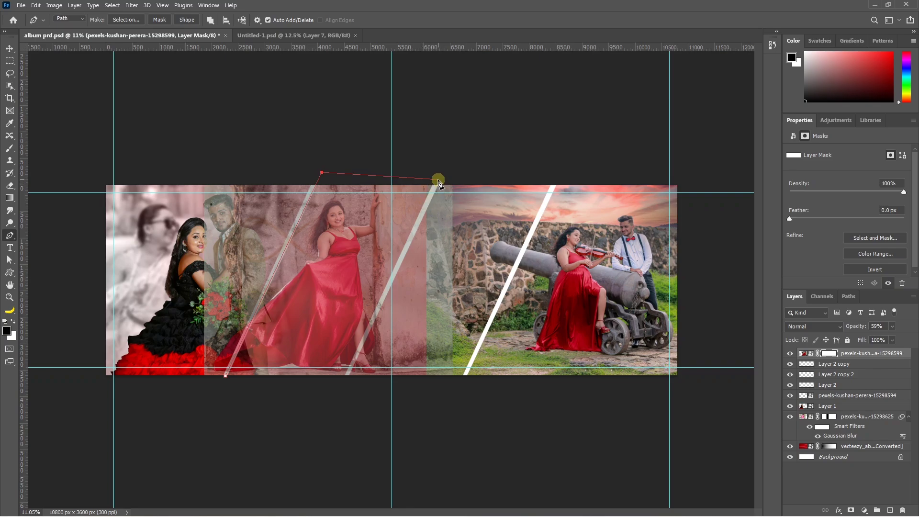
left_click_drag(421, 236, 406, 256)
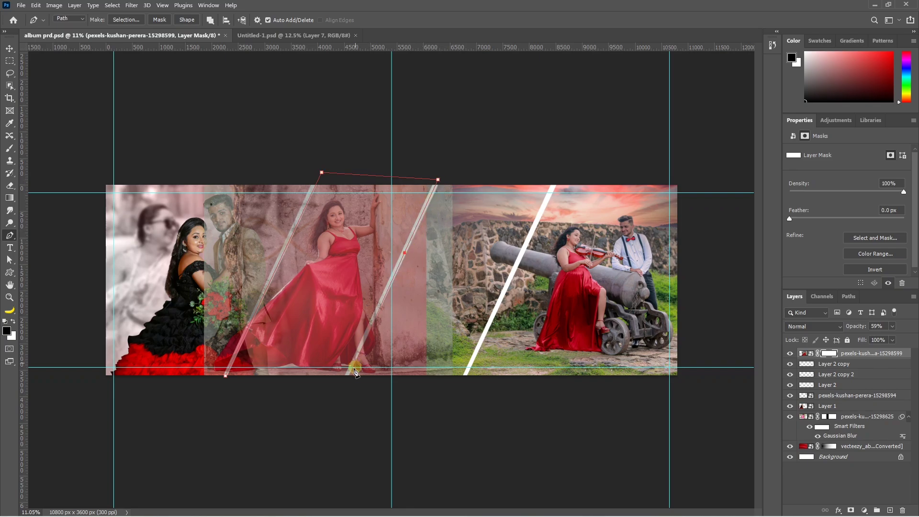
left_click_drag(225, 376, 223, 367)
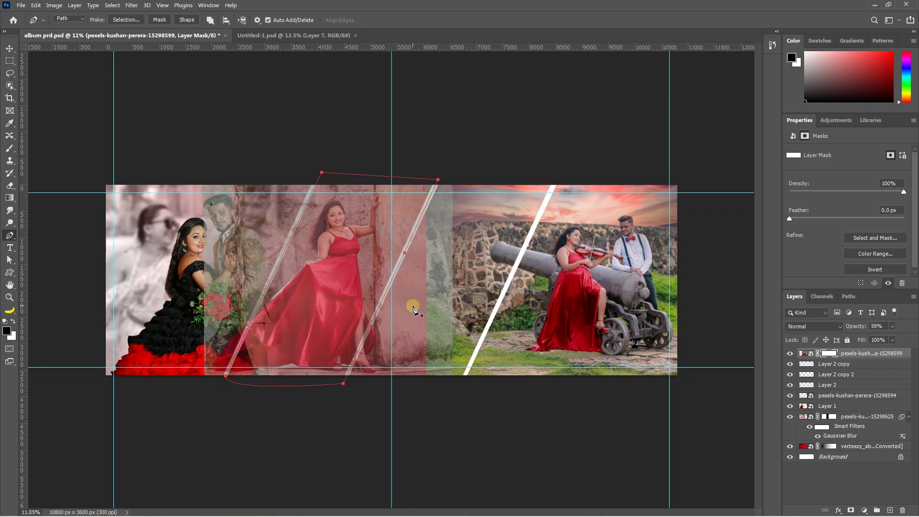
key("ctrl+Return")
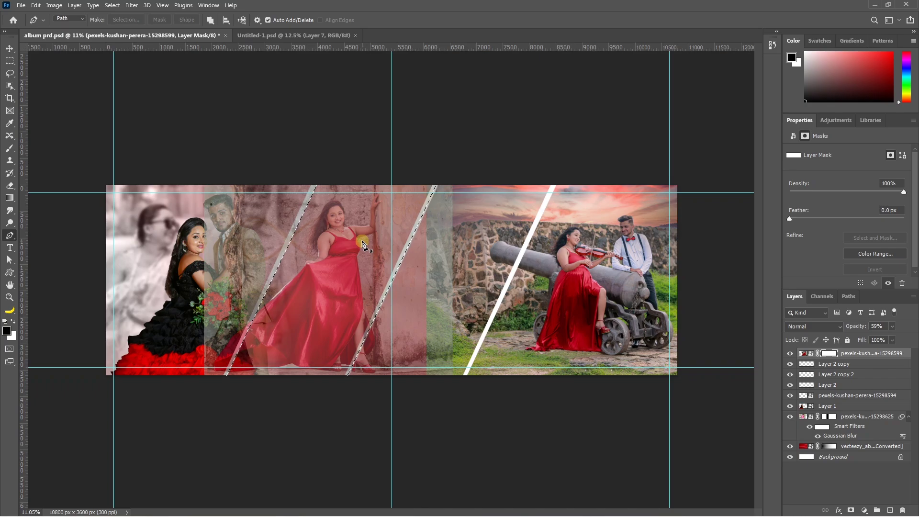
Invert the selection, fill it with black on the mask to hide the portrait outside the slanted panel, and deselect.
key("ctrl+shift+i")
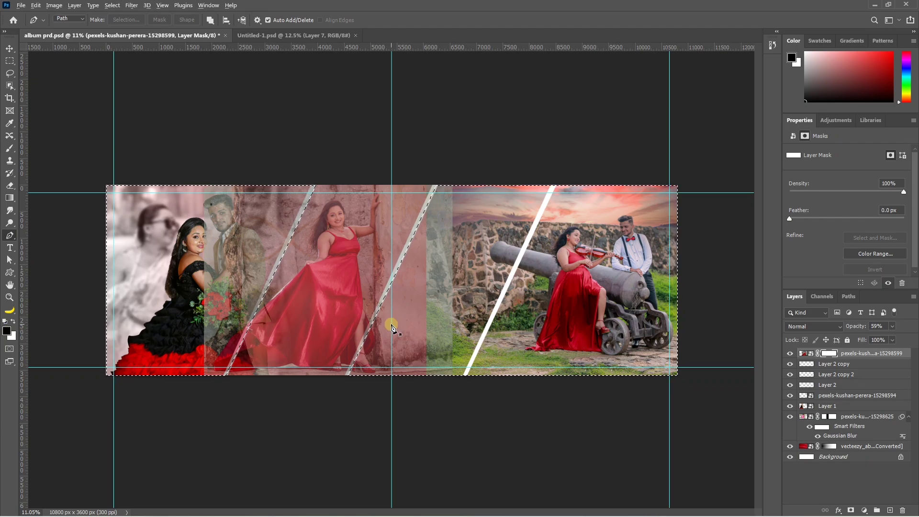
key("alt+BackSpace")
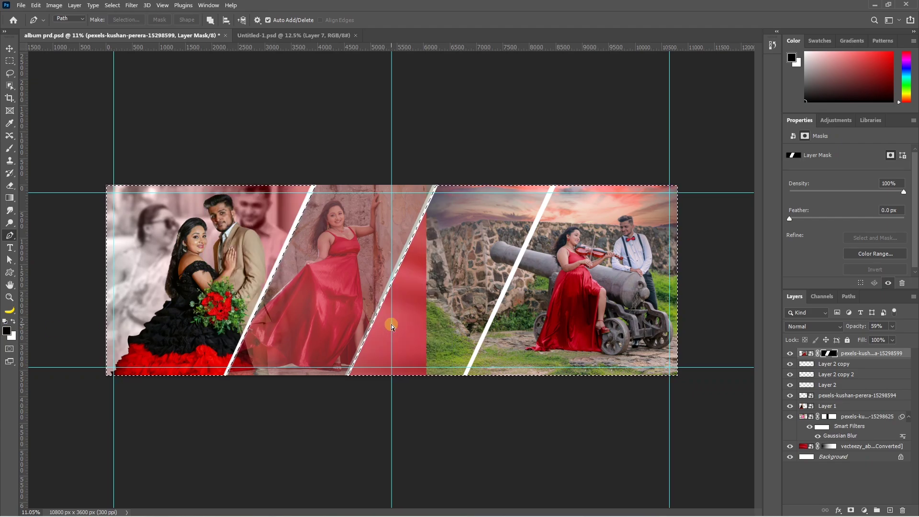
key("ctrl+d")
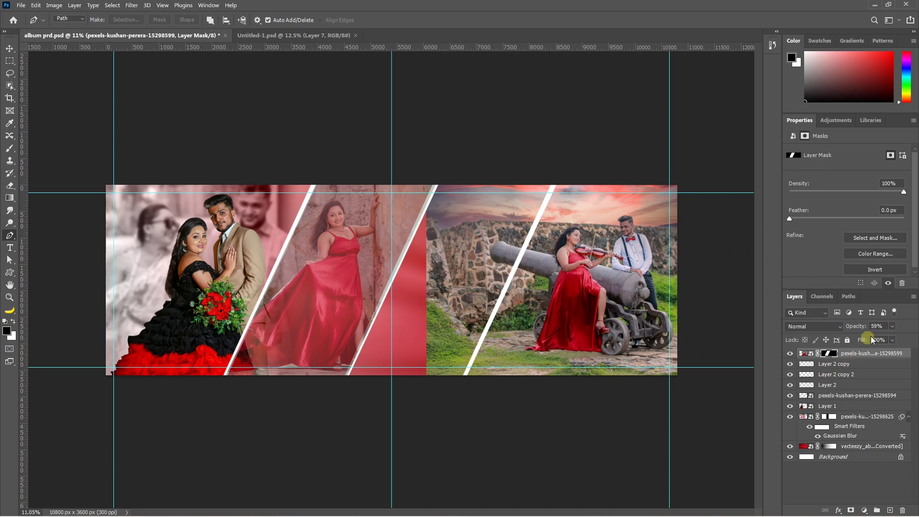
Restore the masked portrait's opacity to 100% and reselect its layer with the Move tool.
left_click(892, 326)
left_click_drag(888, 340, 914, 337)
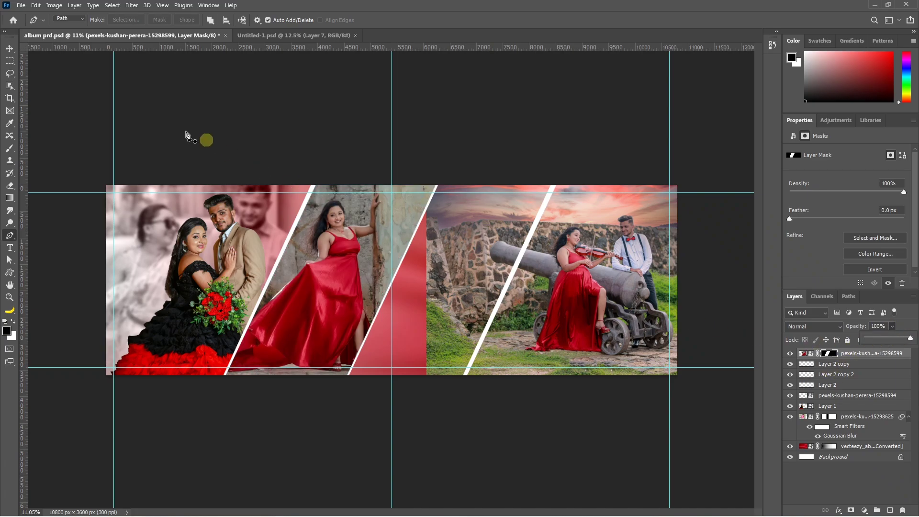
key("v")
left_click(72, 92)
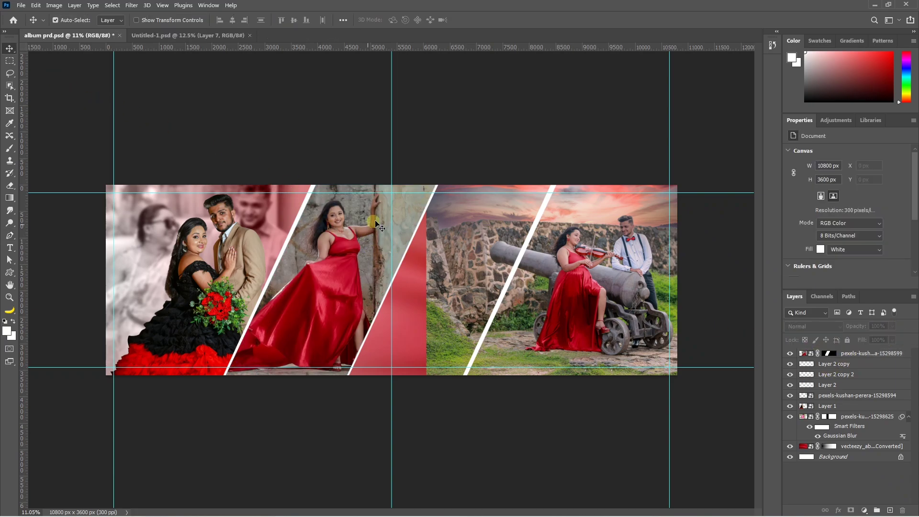
left_click(338, 262)
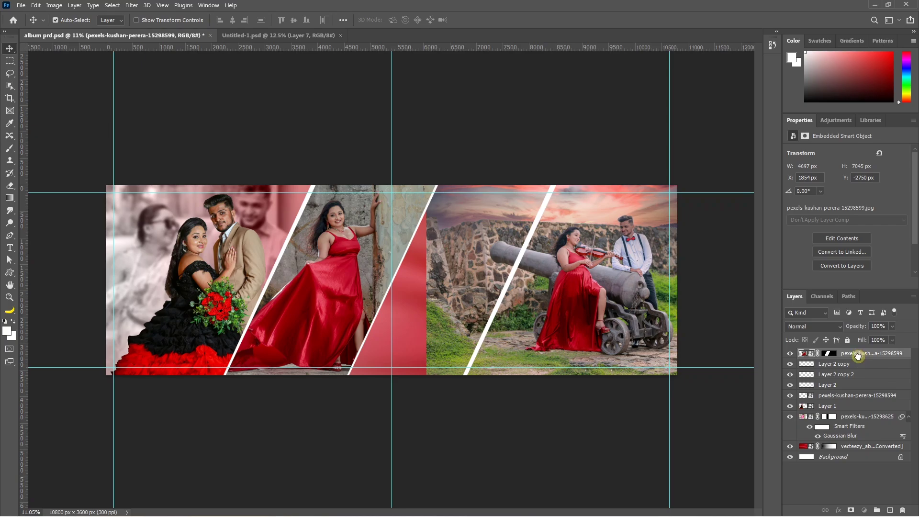
Move the masked portrait's layer beneath the three white stripe layers and deselect it.
left_click_drag(858, 356, 858, 388)
left_click(352, 288)
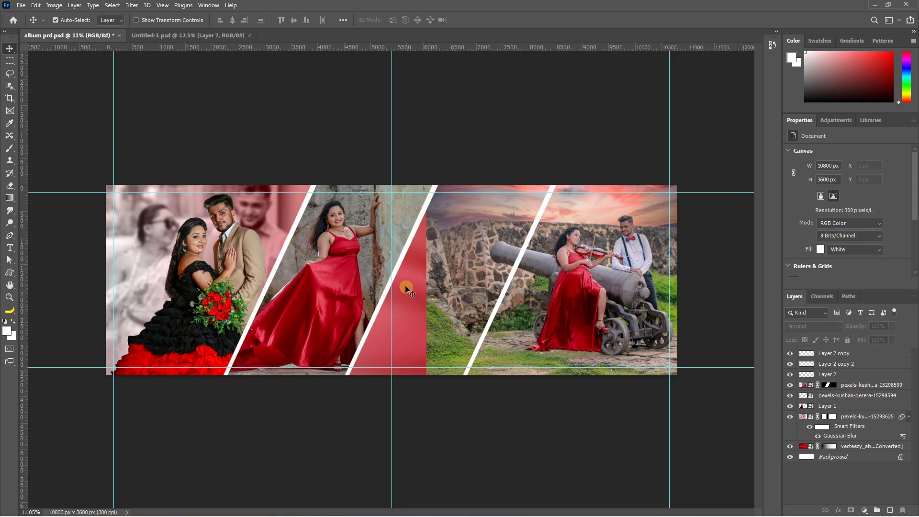
Duplicate the rightmost white stripe and rotate the copy so it crosses between the second and third stripes at a right angle.
left_click(497, 312)
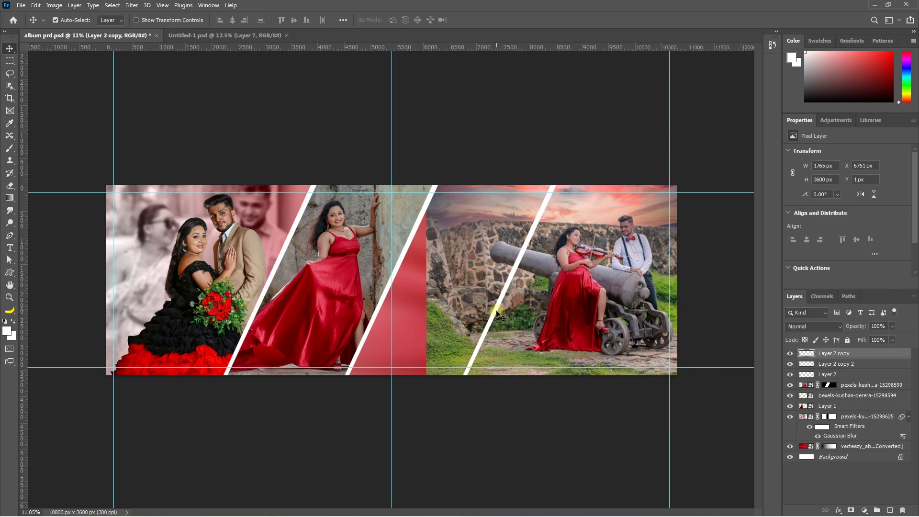
left_click_drag(497, 305, 450, 309)
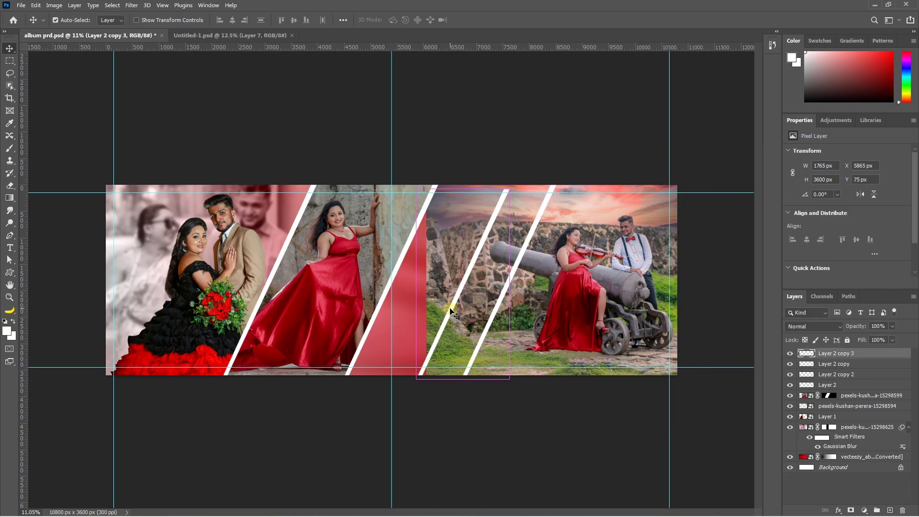
key("ctrl+t")
left_click_drag(548, 247, 509, 306)
key("Return")
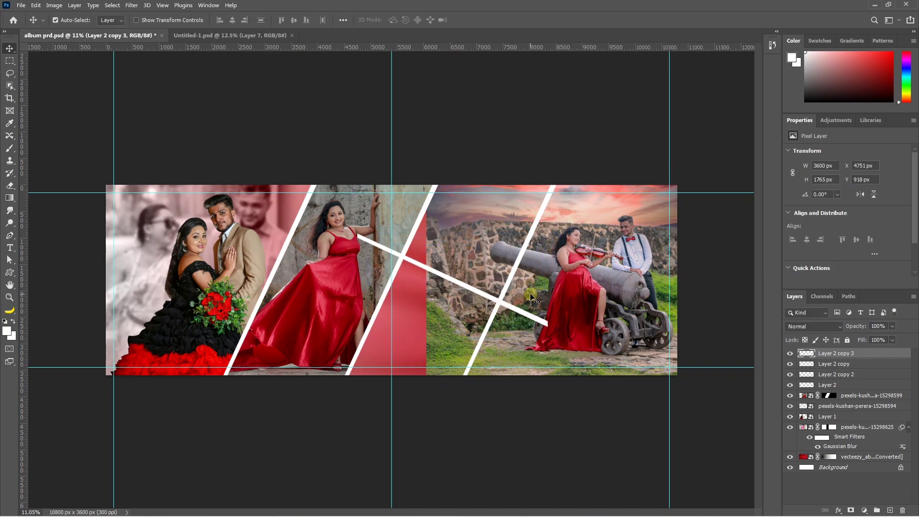
Draw a closed Pen tool path around the crossing stripe's end that overlaps the woman's portrait.
key("p")
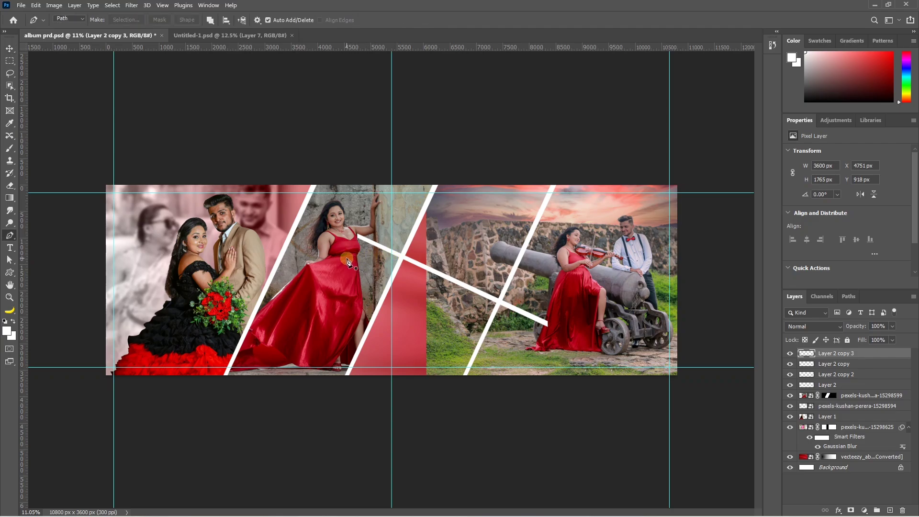
left_click(347, 259)
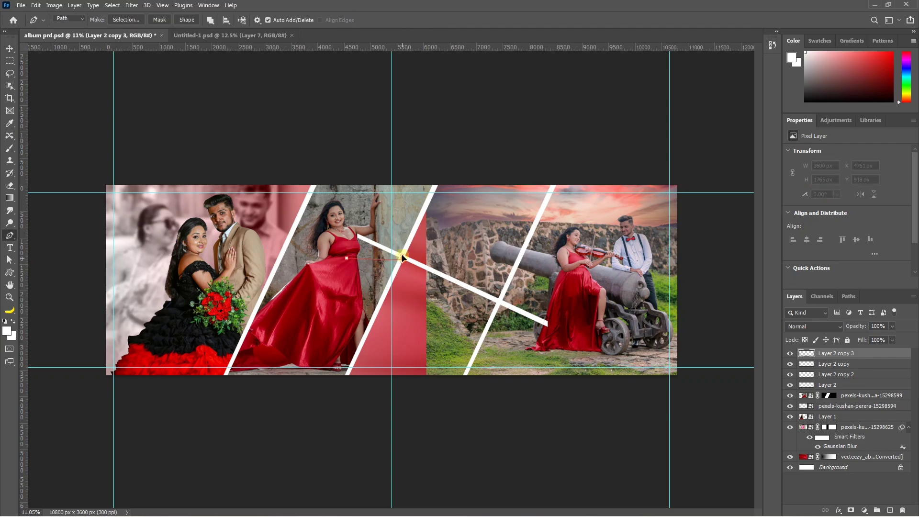
left_click(402, 257)
left_click(406, 244)
left_click(392, 233)
left_click(359, 219)
left_click(343, 226)
left_click(342, 236)
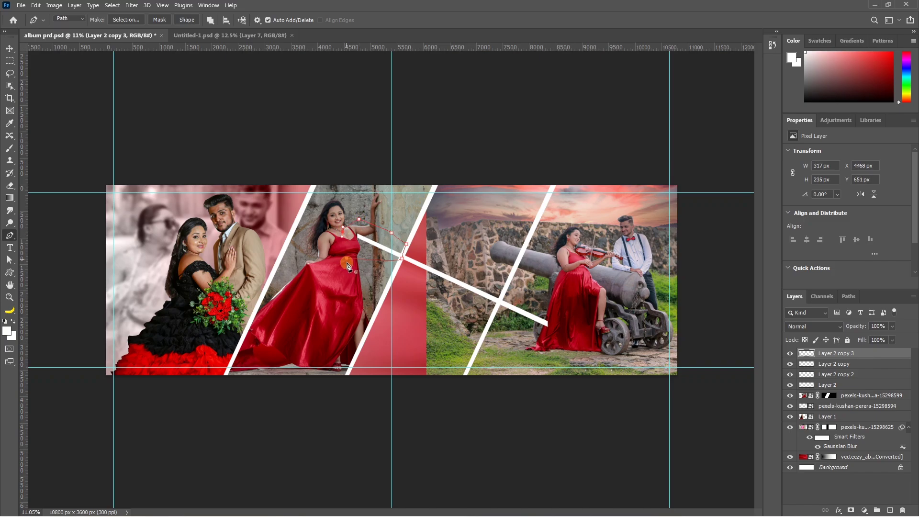
left_click(348, 259)
Draw a second closed Pen tool path around the crossing stripe's end that extends past the third stripe into the cannon photo.
left_click(502, 297)
left_click(520, 284)
left_click(545, 297)
left_click(569, 316)
left_click(571, 336)
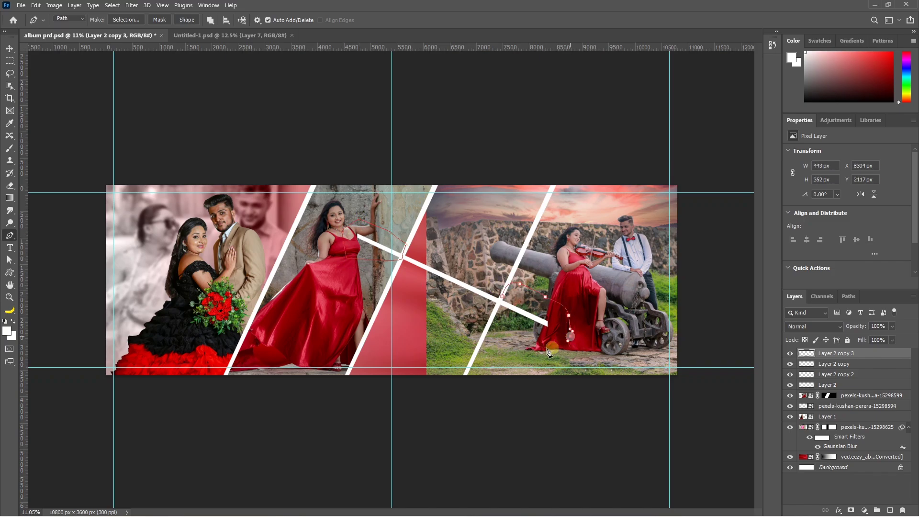
left_click(547, 348)
left_click(502, 338)
left_click(502, 296)
Convert both paths to a selection, delete the crossing stripe's overhanging ends, deselect and return to the Move tool.
key("ctrl+Return")
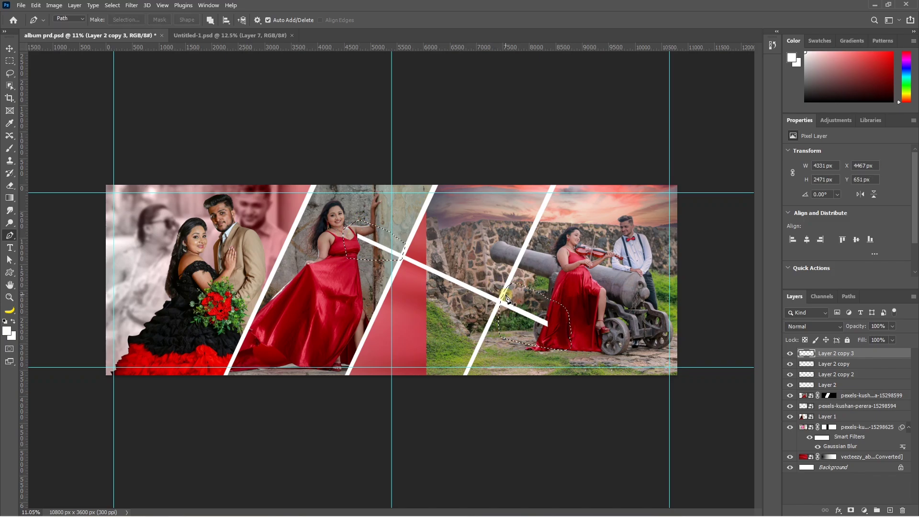
key("Delete")
key("ctrl+d")
left_click(10, 49)
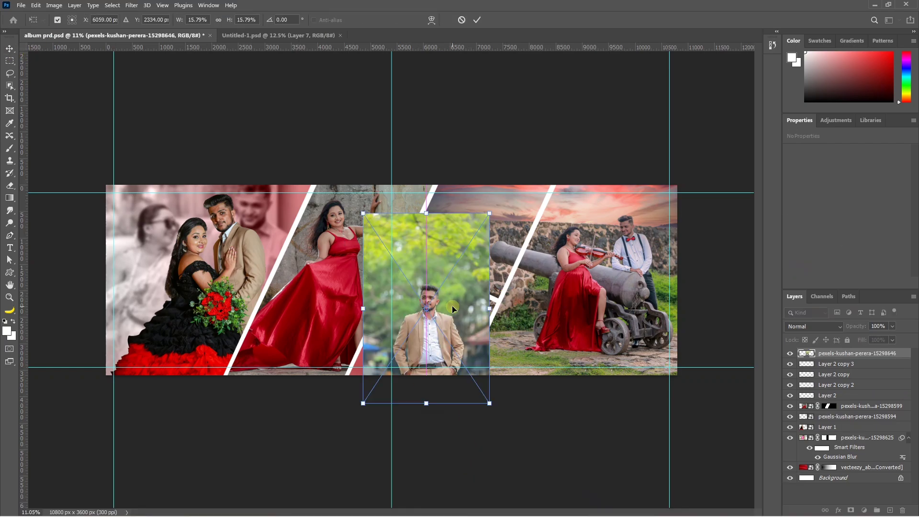
Lower the man's photo to 54% opacity, enlarge it to 19.42% and position him in the lower panel between the second and third stripes.
left_click(893, 326)
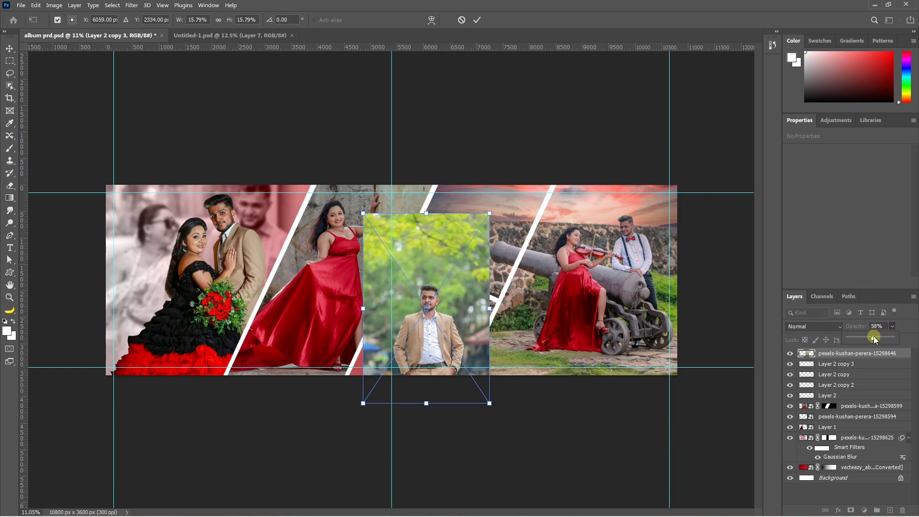
left_click(872, 338)
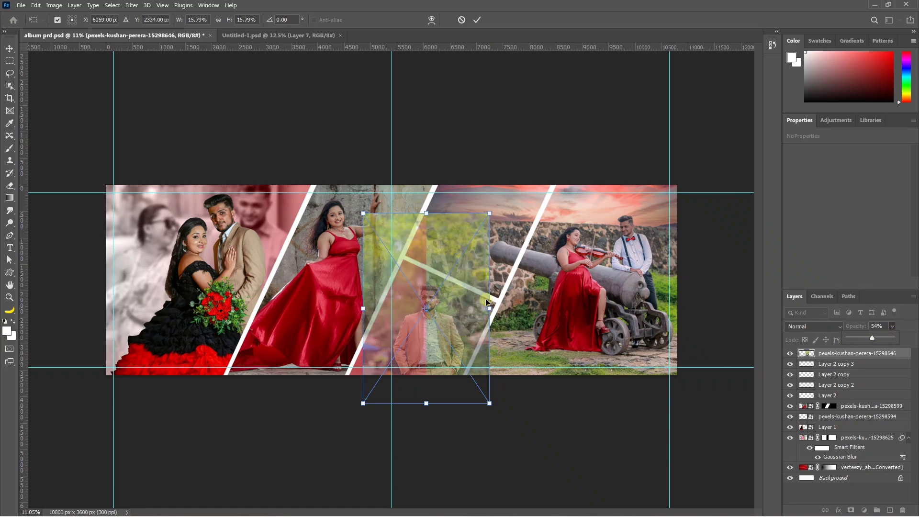
left_click_drag(429, 364, 419, 365)
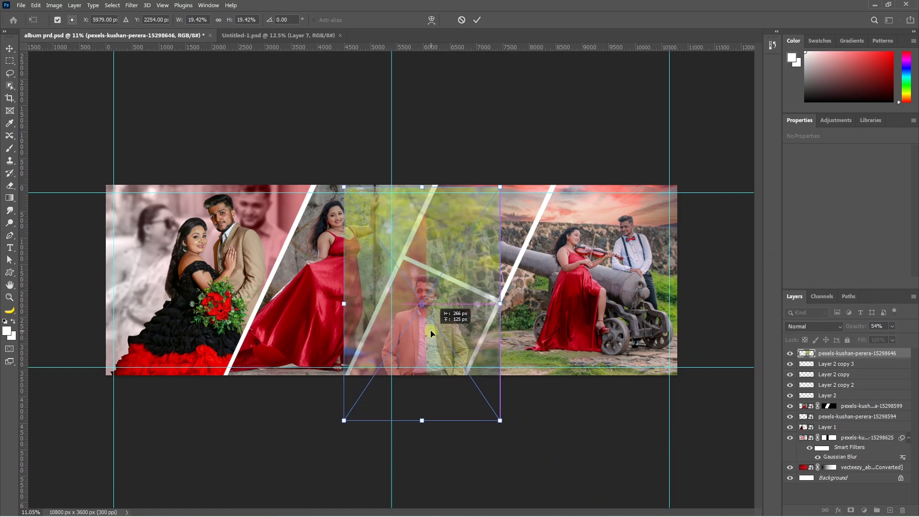
left_click_drag(431, 334, 431, 334)
key("Return")
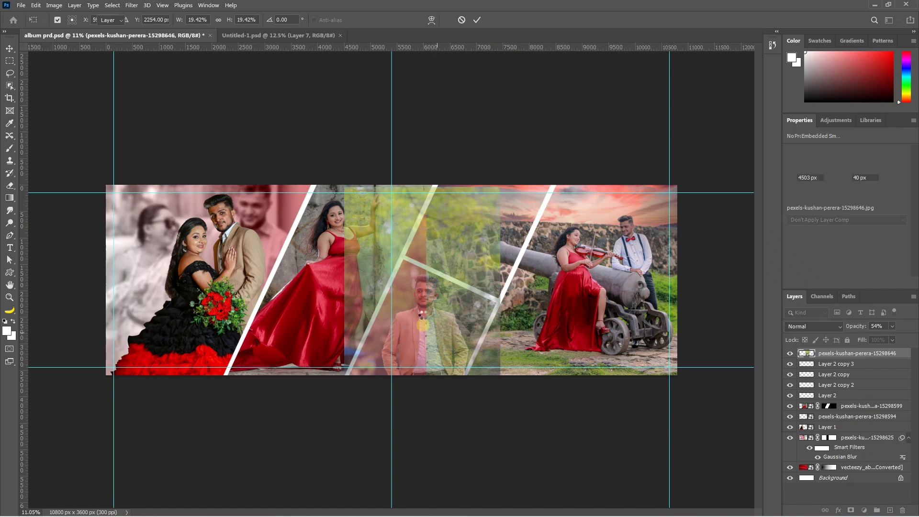
Add a layer mask to the man's photo and select the panel below the crossing stripe with a closed Pen tool path.
left_click(851, 510)
key("p")
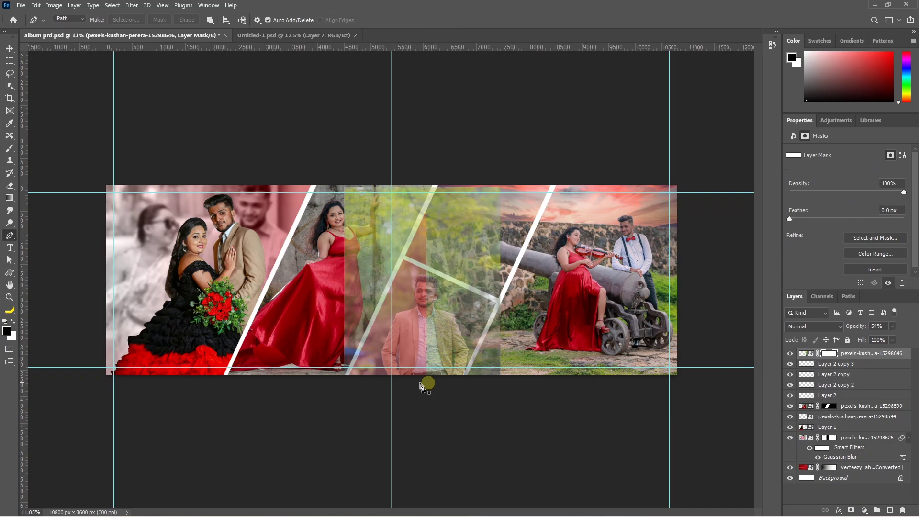
left_click(342, 383)
left_click(400, 265)
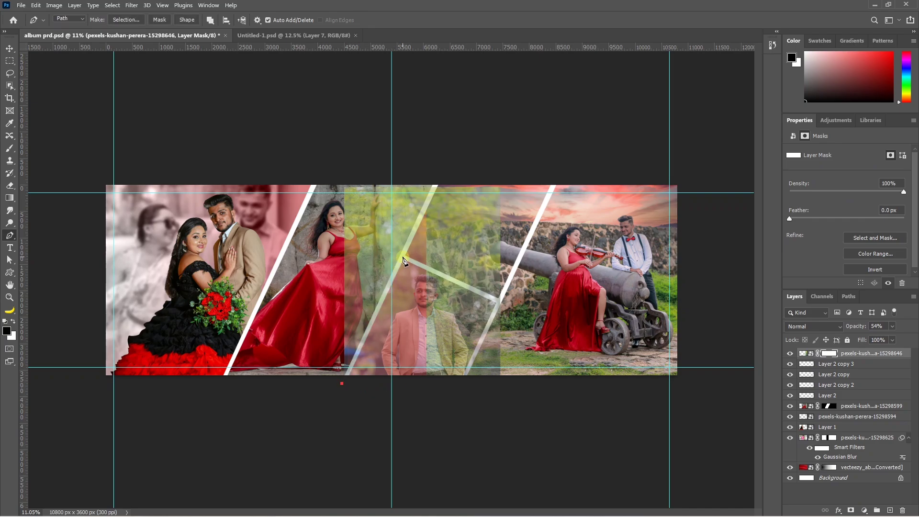
left_click(402, 257)
left_click(498, 302)
left_click(455, 400)
left_click(342, 383)
key("ctrl+Return")
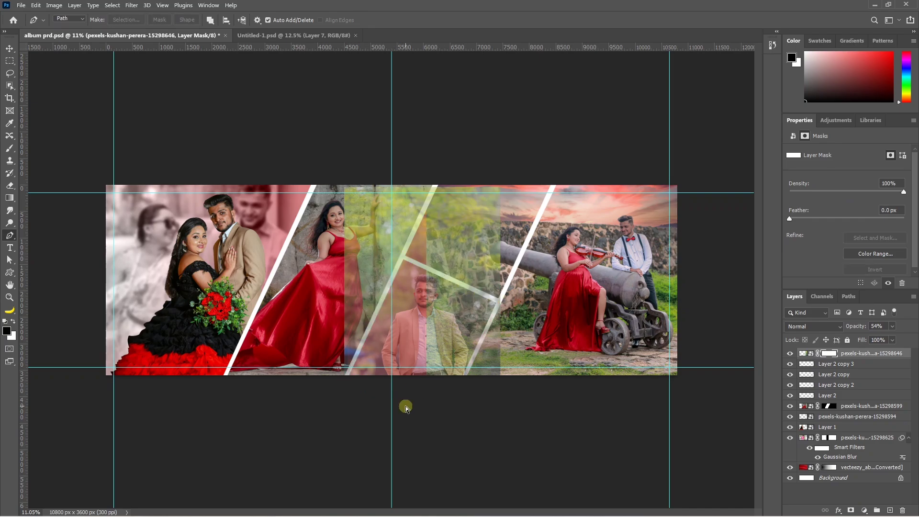
Invert the selection, fill it with black on the mask to hide the man's photo outside the lower panel, and deselect.
key("ctrl+shift+i")
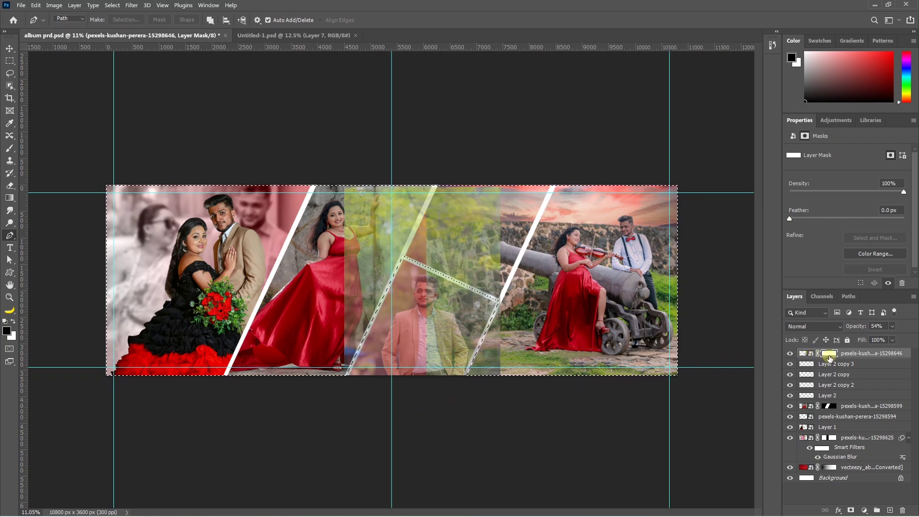
key("alt+BackSpace")
key("ctrl+d")
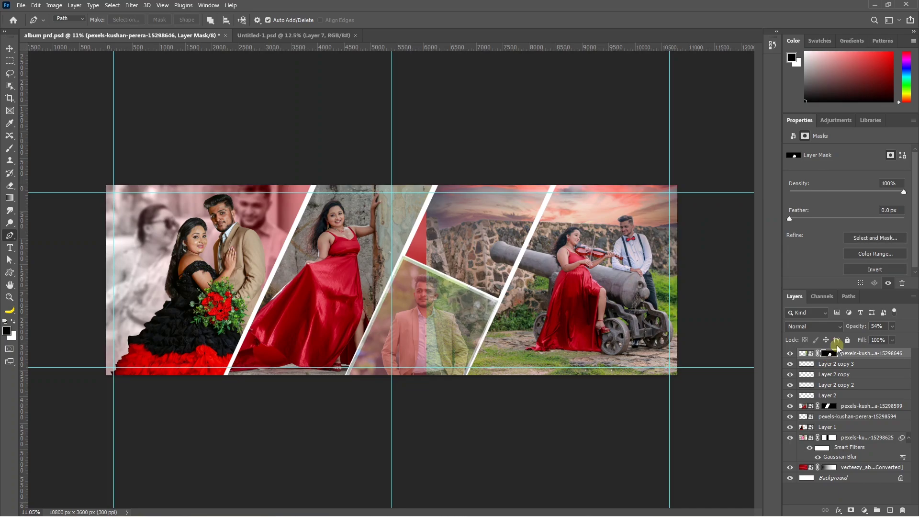
Restore the man's photo to 100% opacity and move its layer beneath the white stripe layers.
left_click(893, 327)
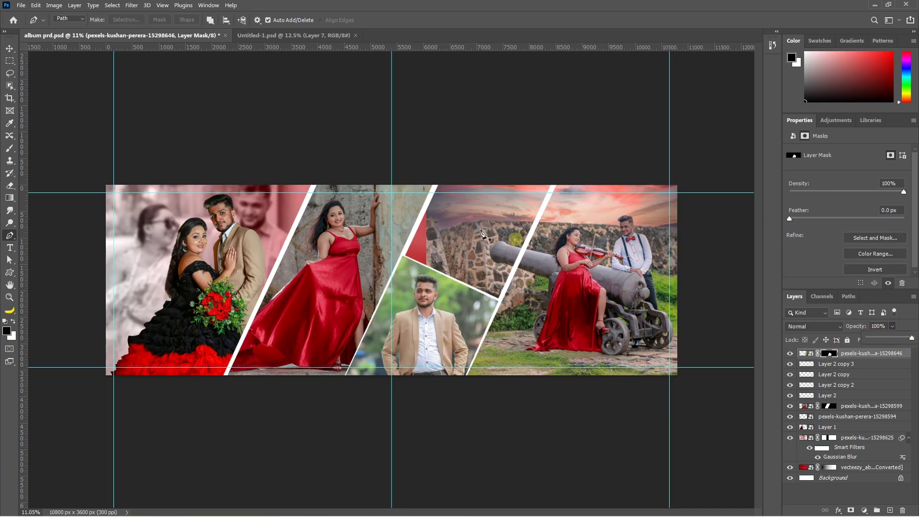
key("v")
left_click(306, 117)
left_click(428, 329)
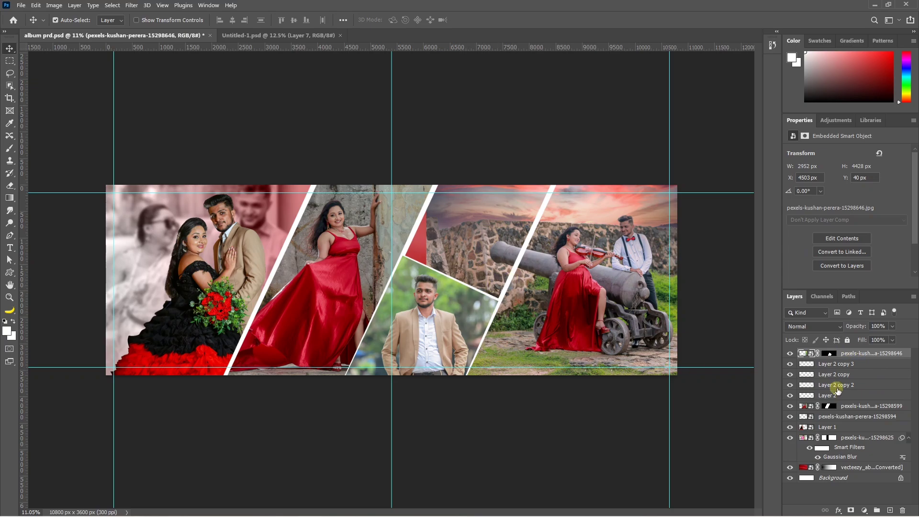
left_click_drag(851, 355, 852, 400)
left_click(466, 388)
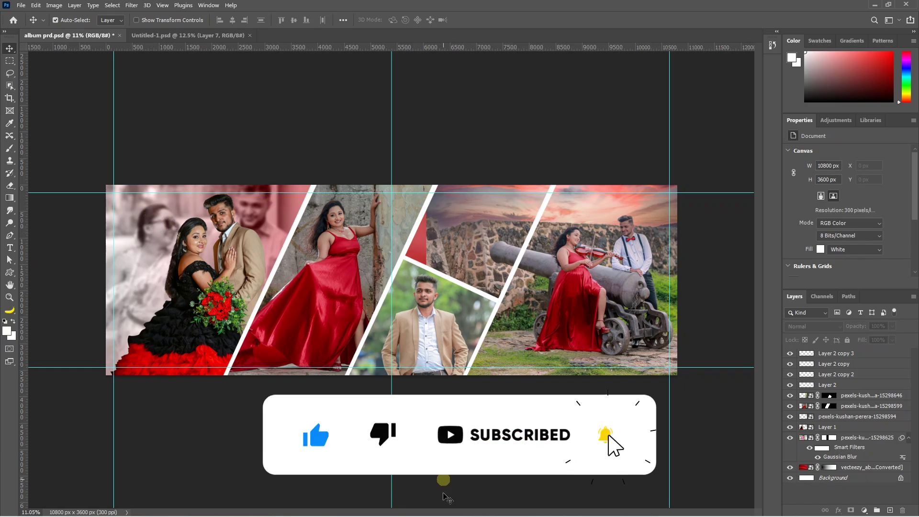
Lower the walking couple's photo to 36% opacity, enlarge it to 22.09% and position the couple over the upper panel.
mouse_move(401, 502)
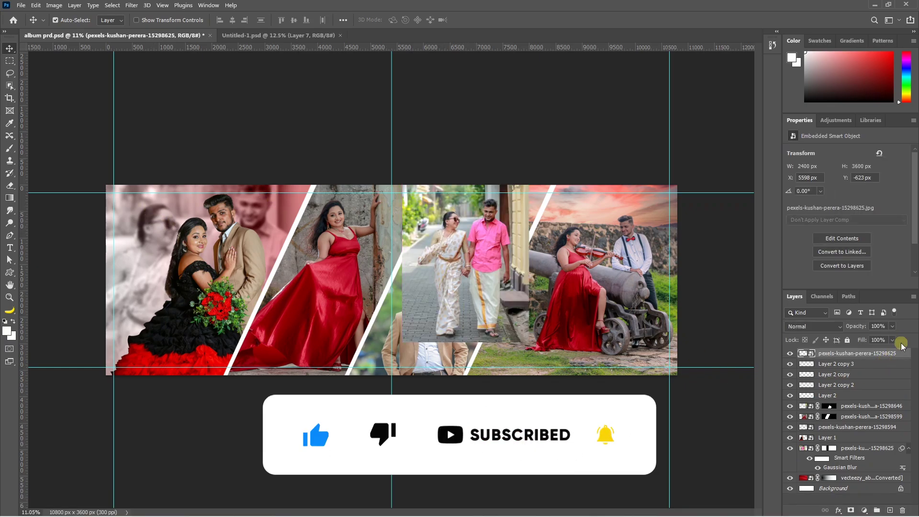
left_click(892, 326)
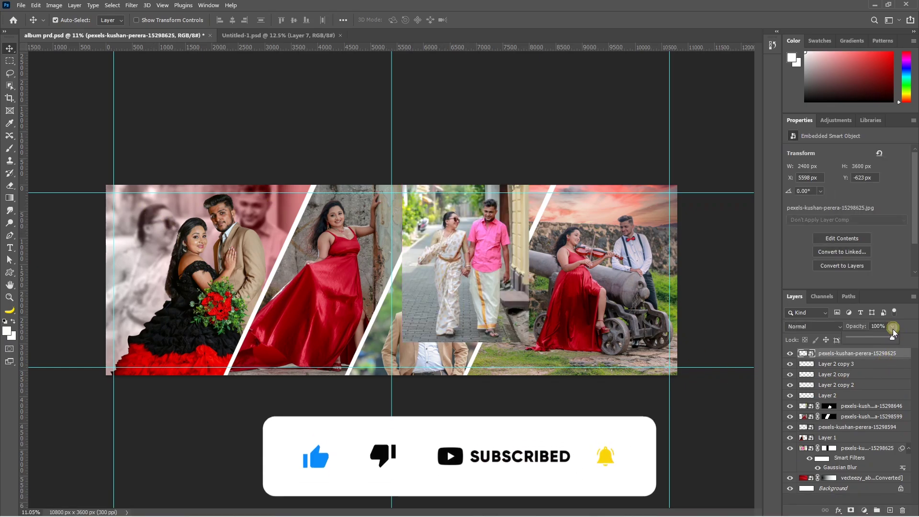
left_click_drag(895, 337, 864, 340)
left_click_drag(444, 244, 433, 241)
key("ctrl+t")
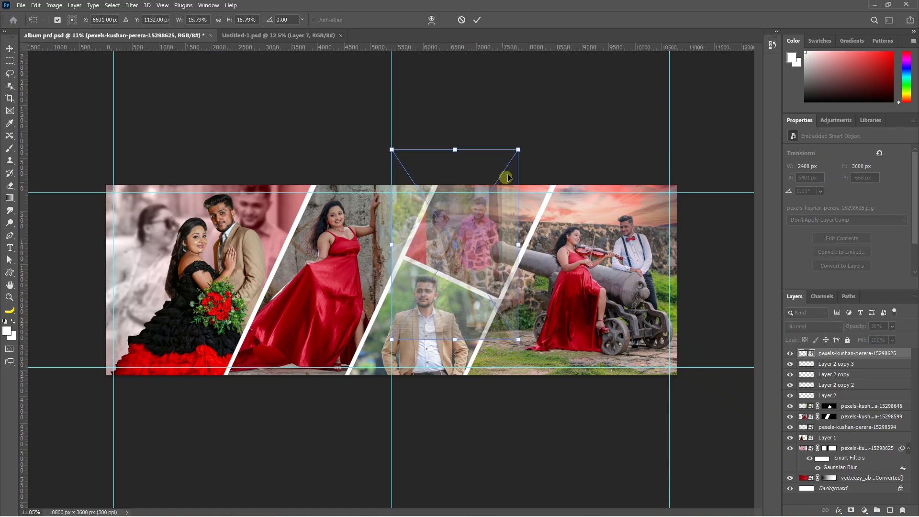
left_click_drag(519, 150, 572, 123)
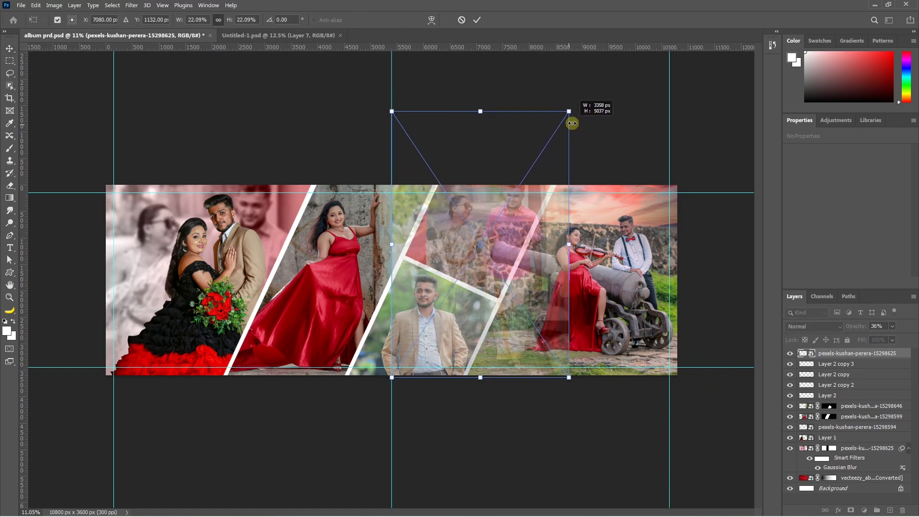
left_click_drag(506, 224, 503, 242)
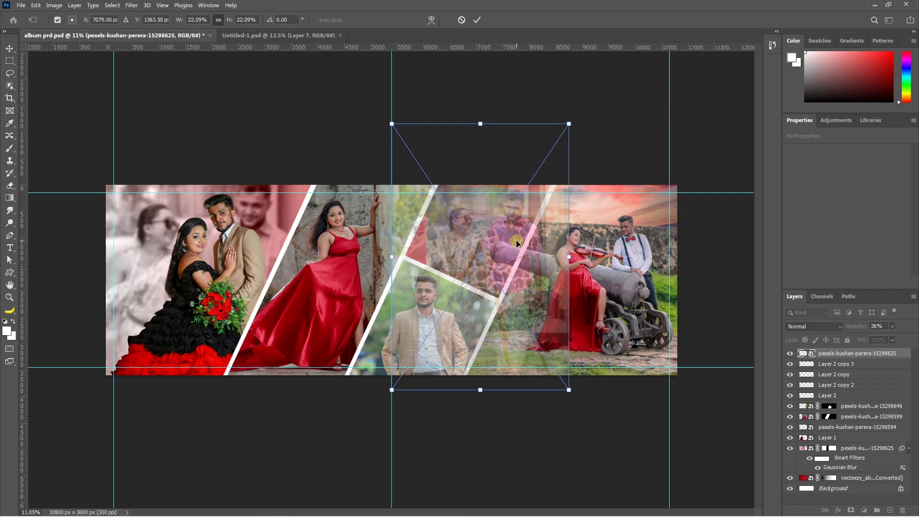
key("Return")
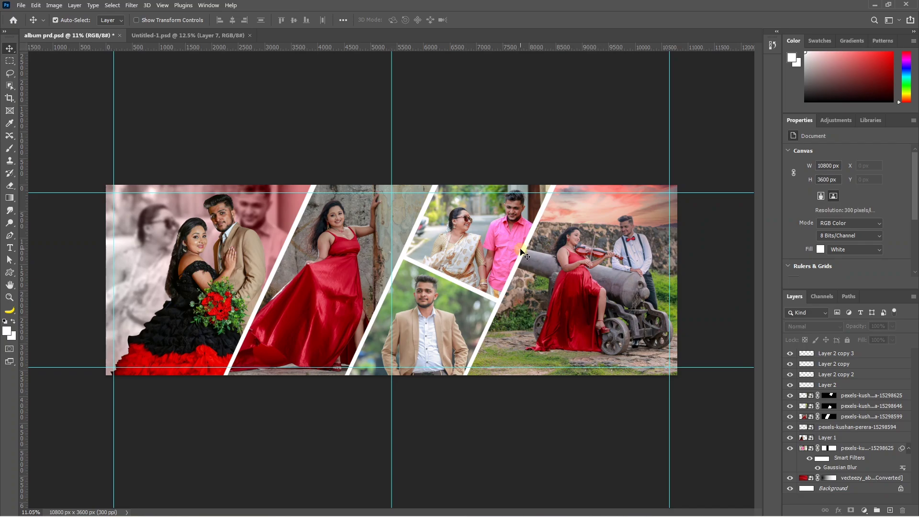
Hide the walking couple's masked photo layer and the third diagonal stripe to uncover the cannon photo.
scroll(467, 231, "up", 3)
left_click(467, 230)
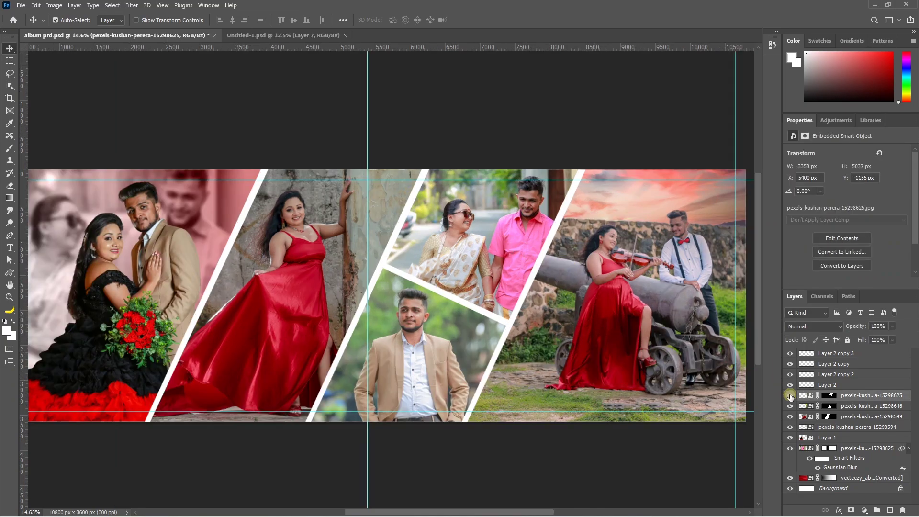
left_click(790, 395)
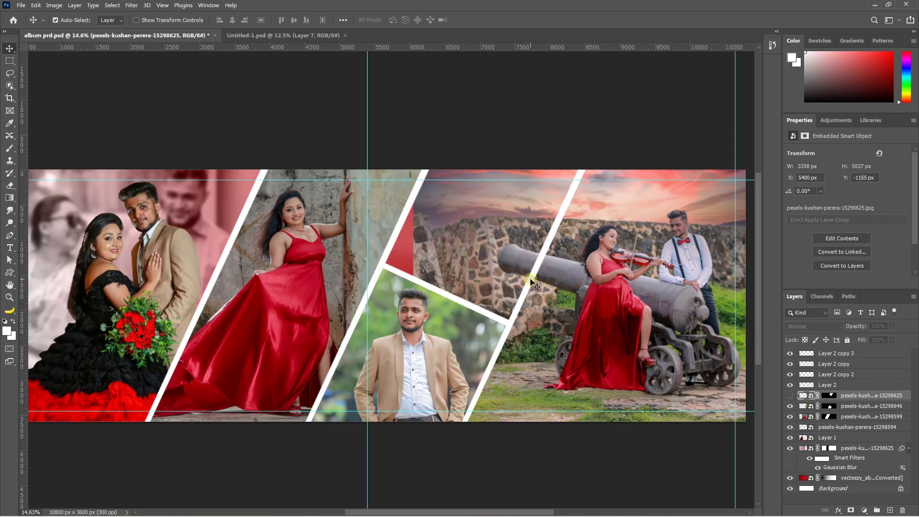
left_click(531, 283)
left_click(790, 364)
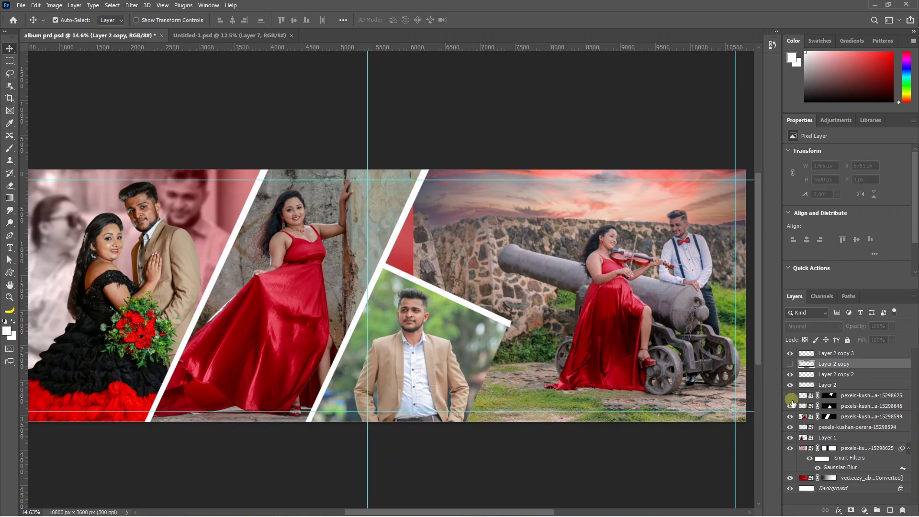
Select the front part of the cannon barrel in the sunset photo with the Quick Selection tool and copy it to a new layer.
left_click(828, 430)
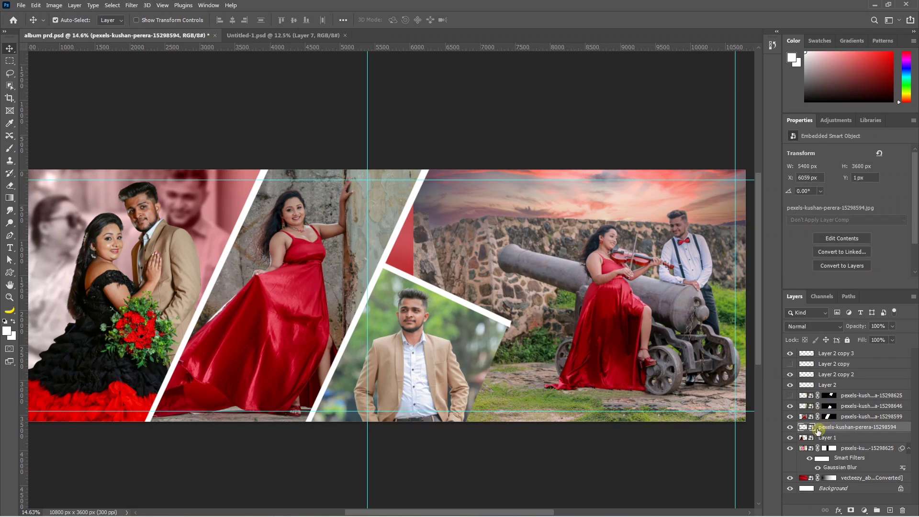
key("p")
left_click(10, 87)
left_click(65, 96)
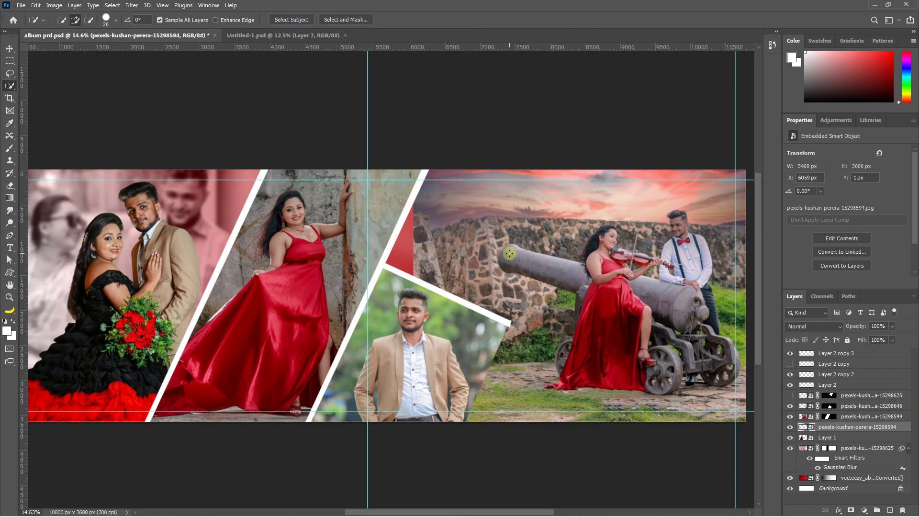
left_click_drag(510, 256, 599, 276)
key("l")
scroll(541, 283, "up", 2)
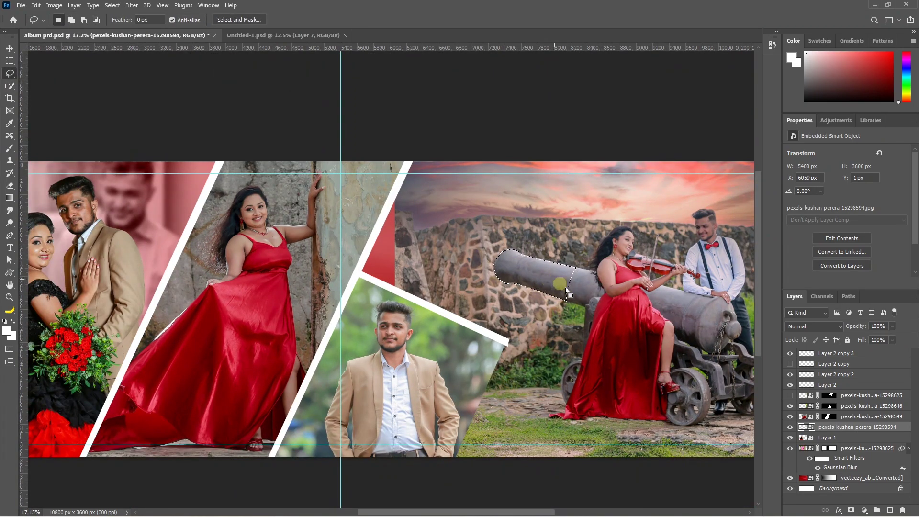
key("ctrl+j")
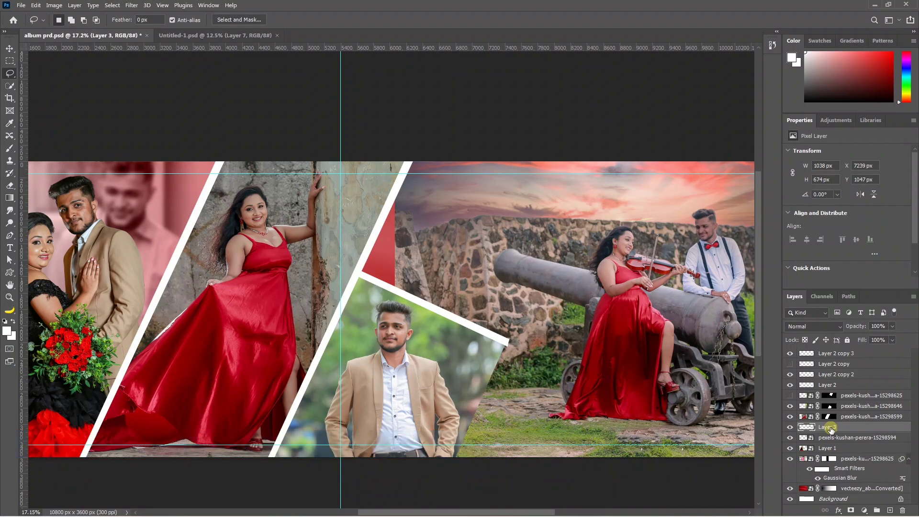
Move the cannon barrel layer above all the stripe layers and show the walking couple's photo and the hidden diagonal stripe again.
left_click_drag(831, 430, 839, 353)
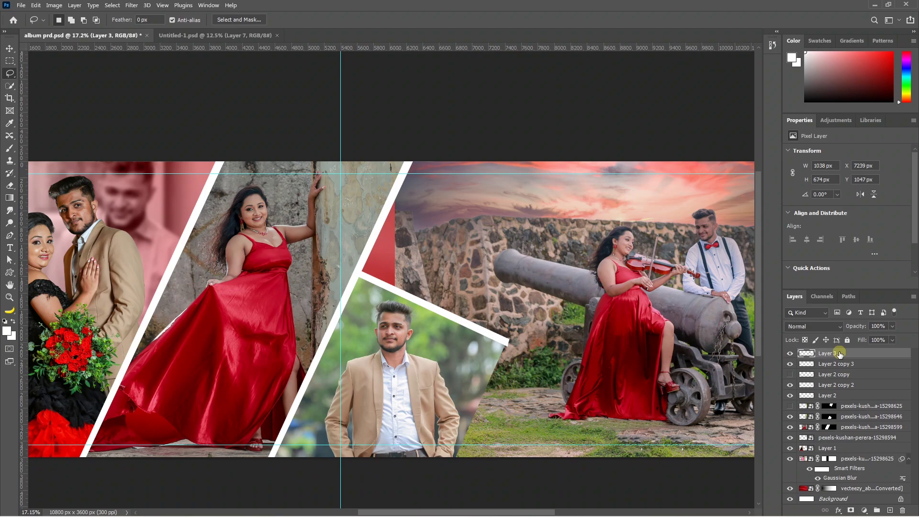
left_click(790, 406)
key("v")
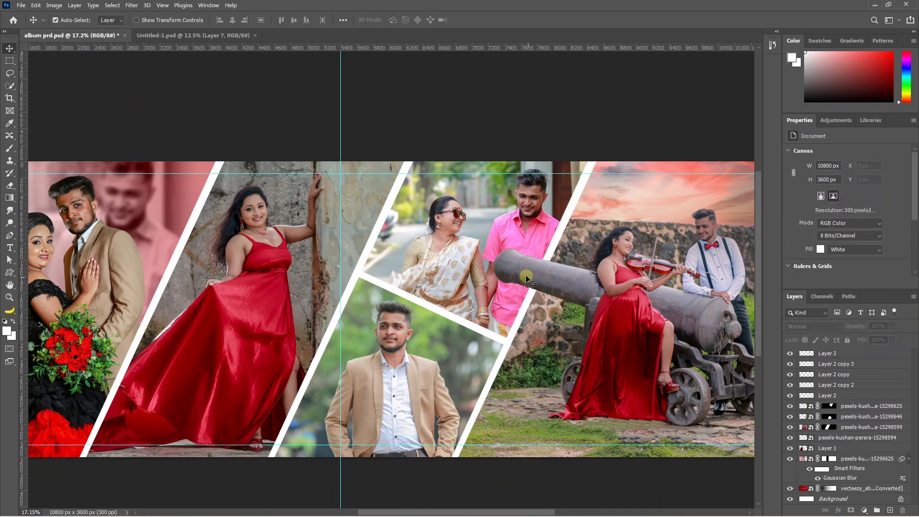
Add a drop shadow to the cannon barrel cutout layer.
left_click(559, 288)
scroll(533, 272, "down", 3)
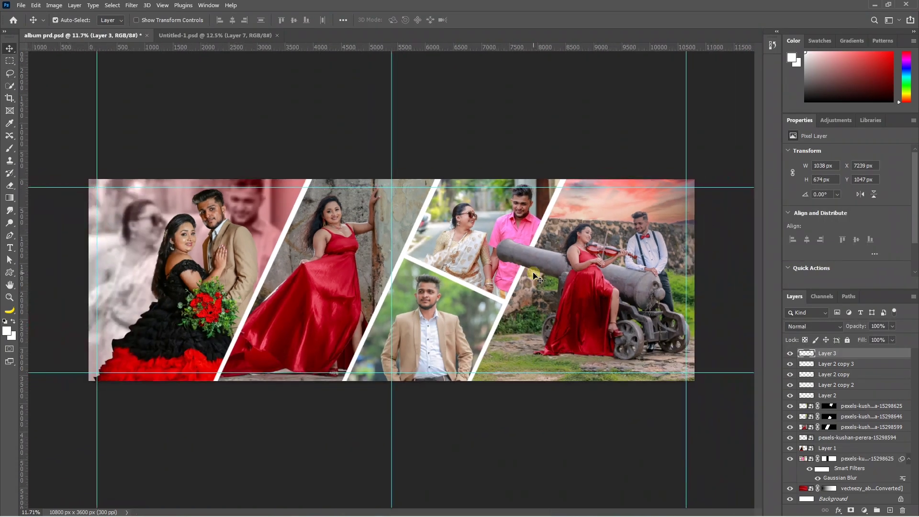
left_click(838, 512)
left_click(857, 500)
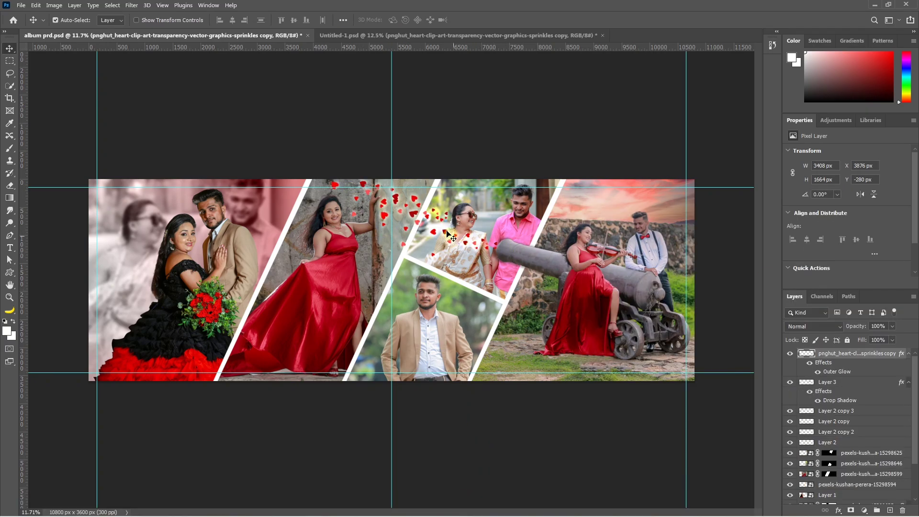
Position the red heart sprinkles so they run from the woman's raised hand across the walking couple's panel toward the cannon.
scroll(447, 234, "up", 3)
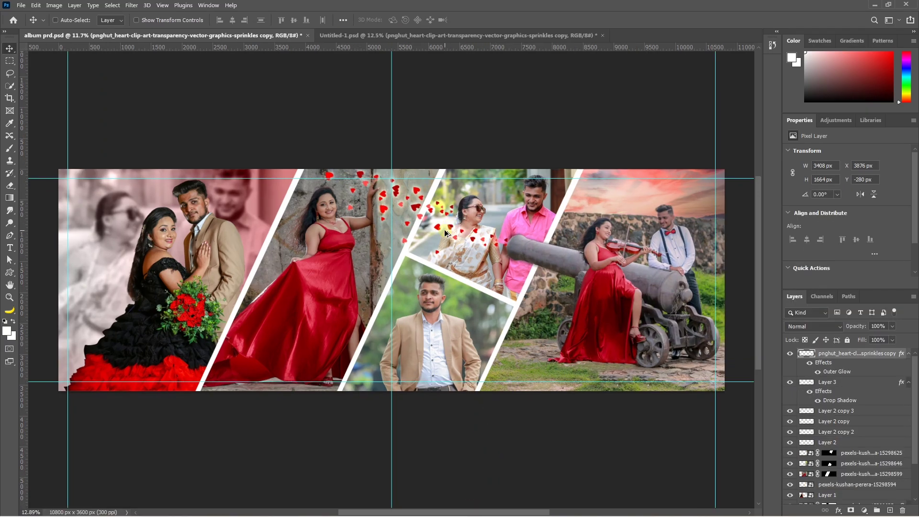
left_click_drag(405, 206, 407, 205)
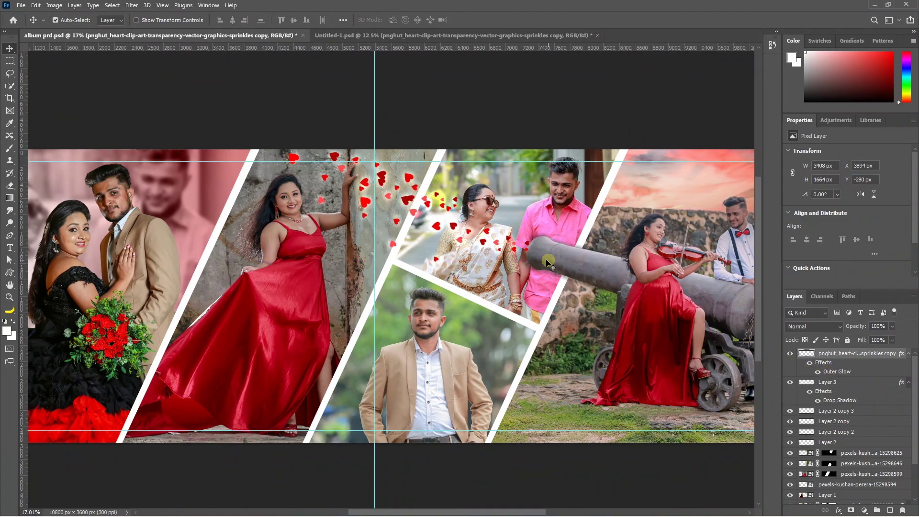
left_click_drag(545, 257, 540, 262)
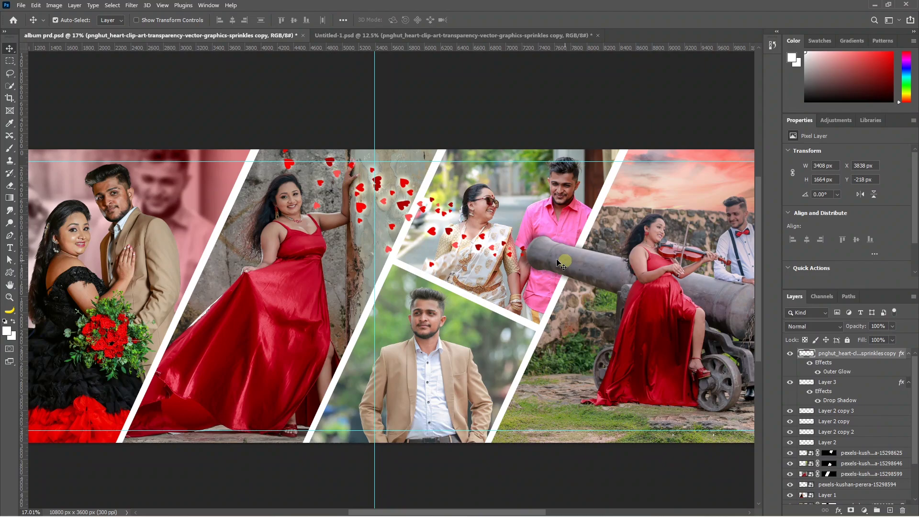
Add a Black & White adjustment above the walking couple's photo and clip it to that photo only.
scroll(559, 264, "down", 1)
scroll(559, 264, "up", 1)
left_click(850, 456)
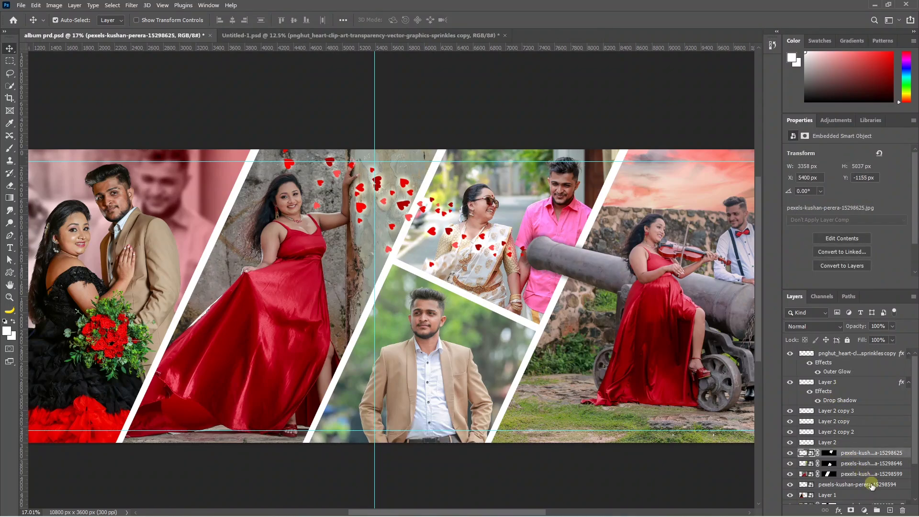
left_click(866, 510)
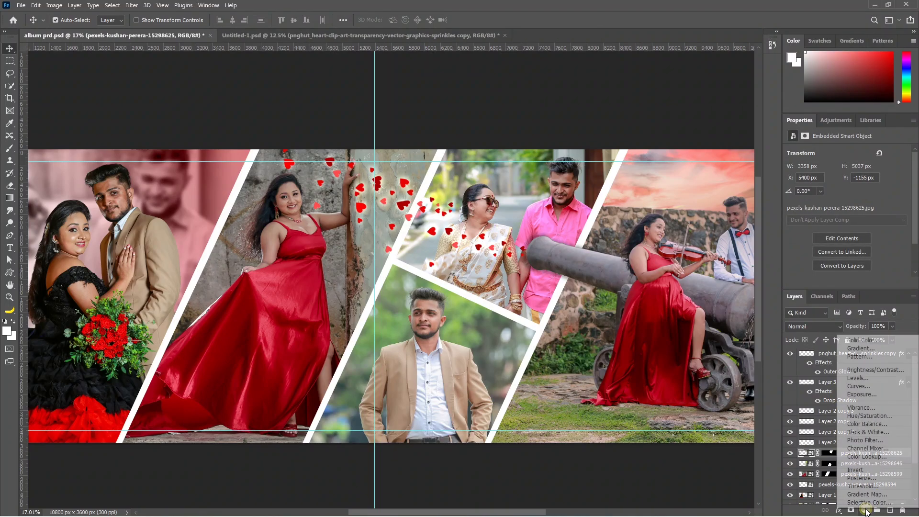
left_click(872, 433)
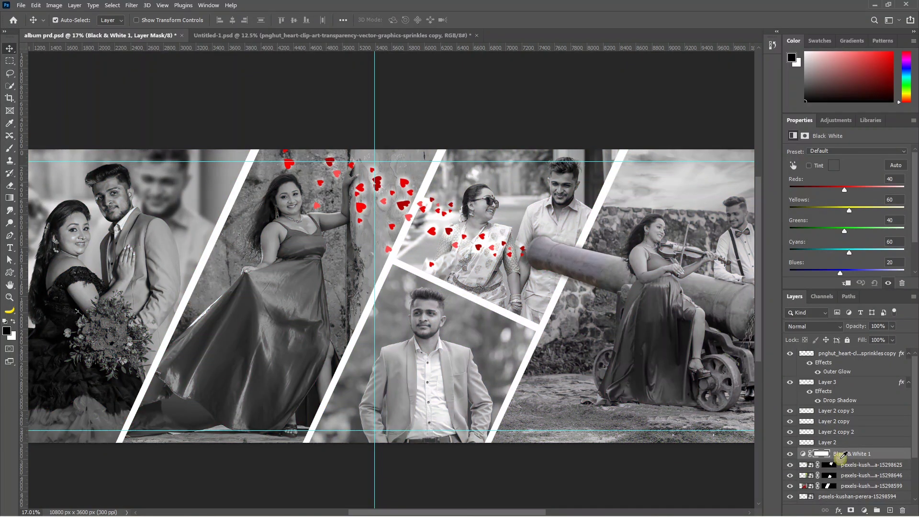
left_click(844, 455, "alt")
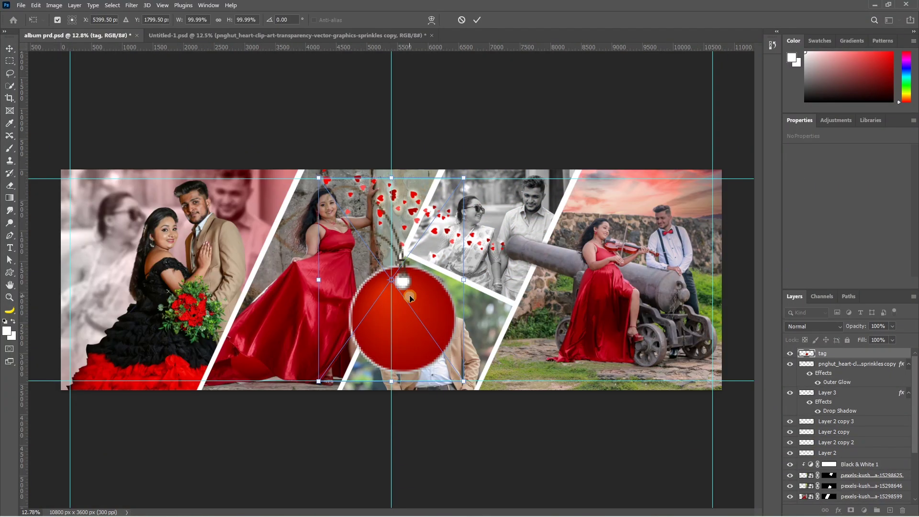
Place the red tag below the cannon barrel, scale it to 54.31% and rotate it about 45°.
left_click_drag(407, 297, 548, 312)
key("Return")
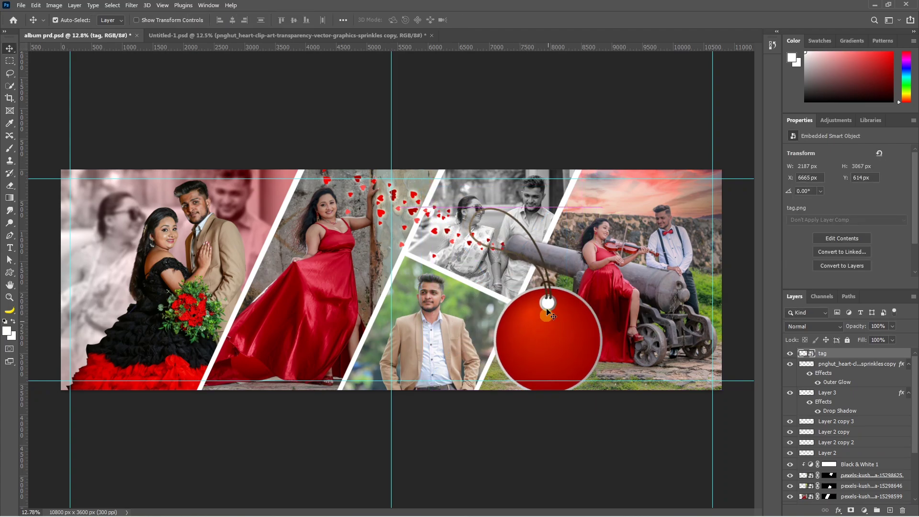
key("ctrl+t")
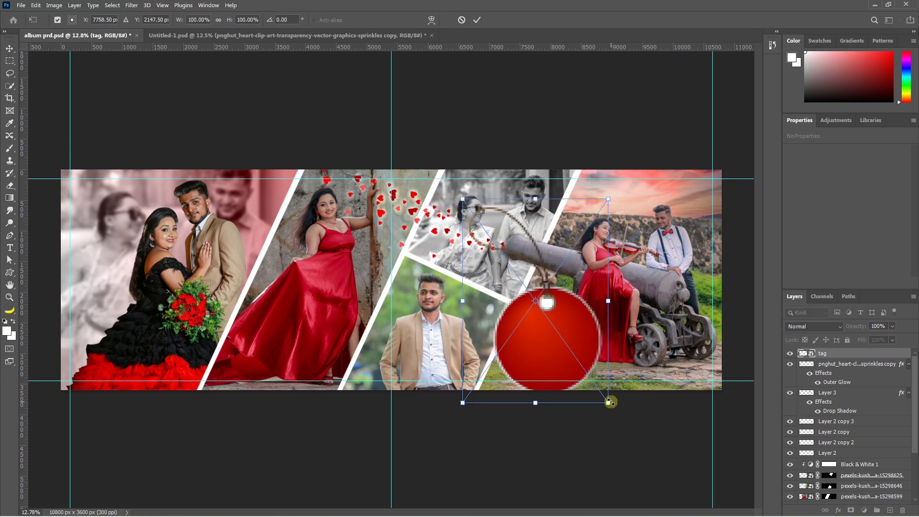
left_click_drag(610, 402, 566, 334)
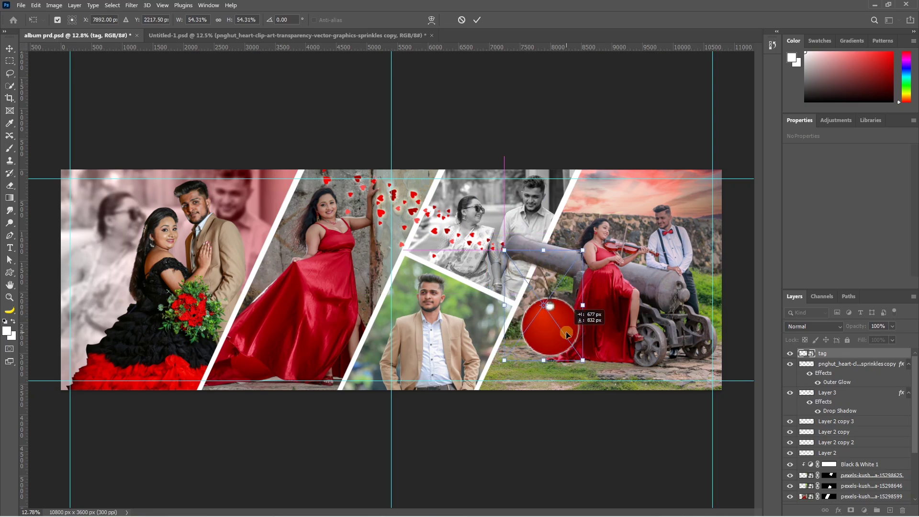
left_click_drag(599, 246, 623, 290)
left_click_drag(555, 320, 562, 315)
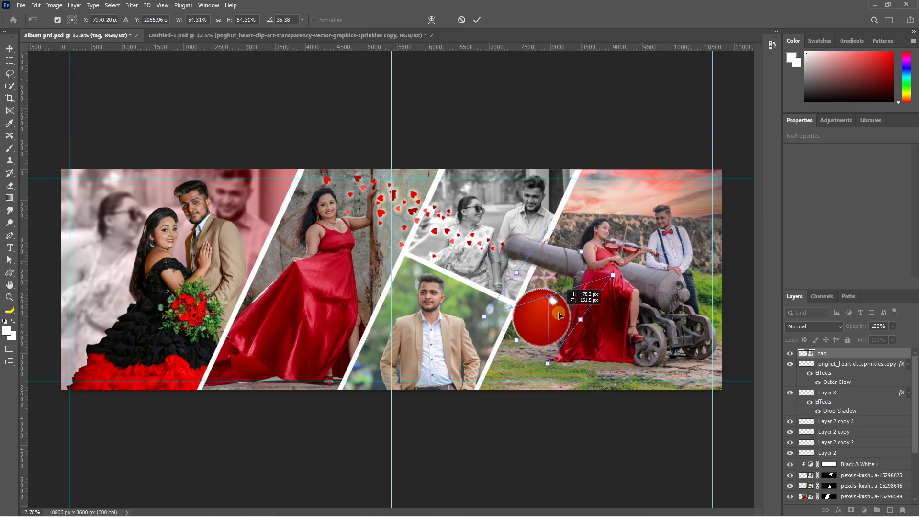
scroll(631, 277, "up", 3)
key("Return")
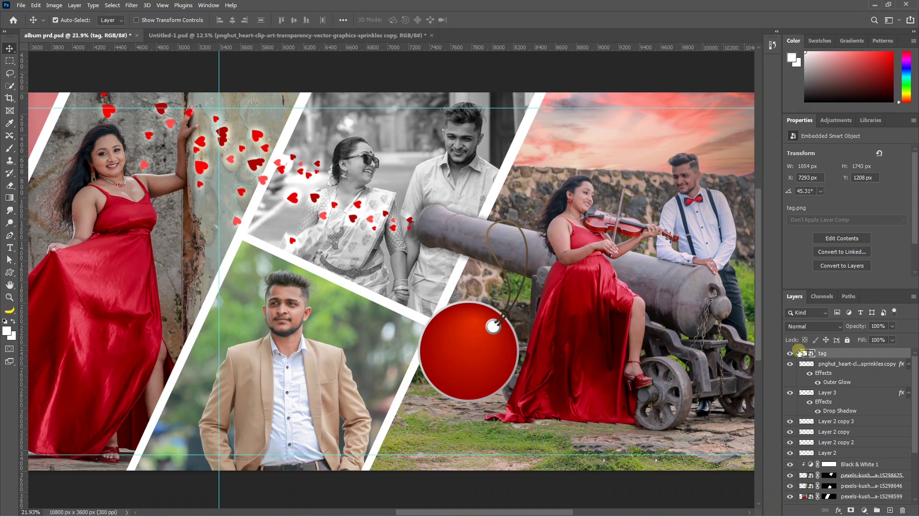
Open the tag smart object's contents and select its string with Color Range by sampling the light and dark browns.
double_click(805, 355)
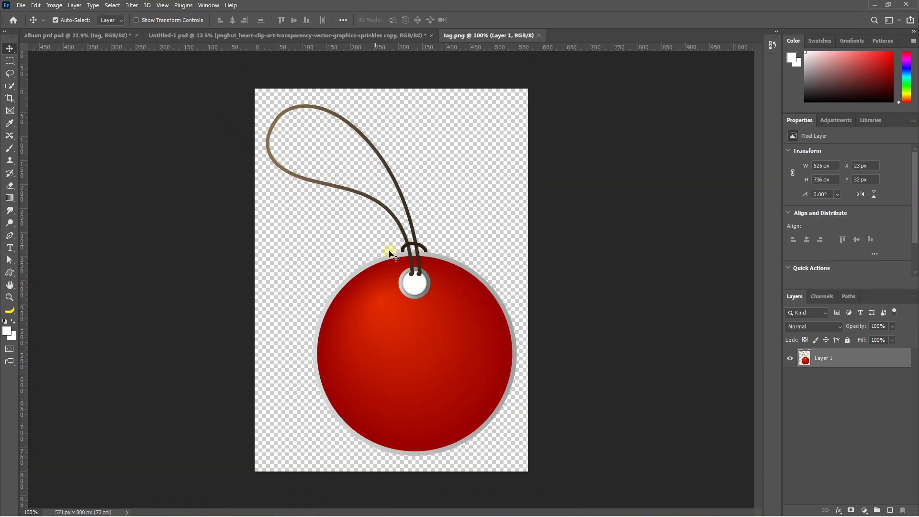
left_click(112, 4)
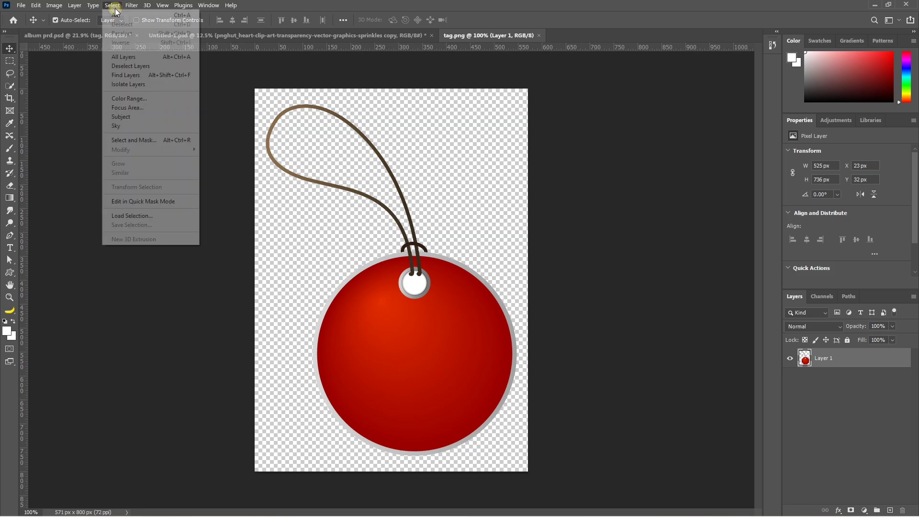
left_click(130, 99)
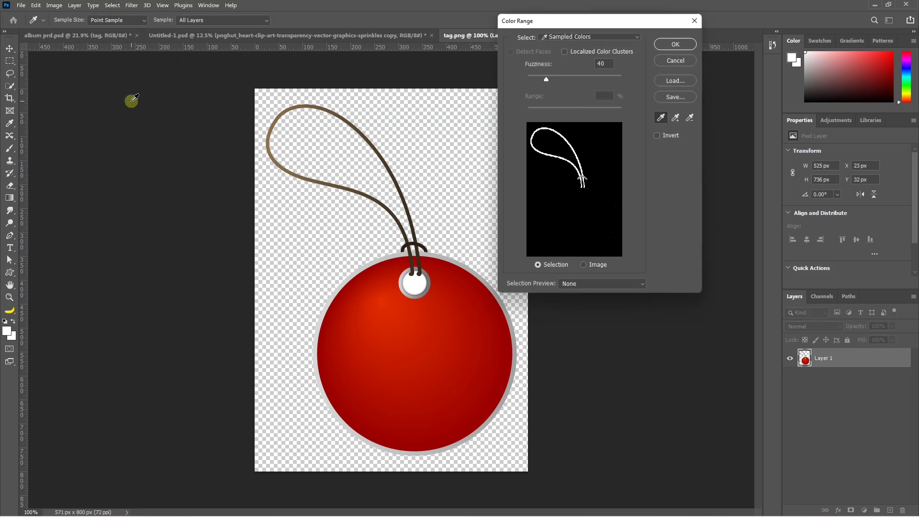
left_click(271, 146)
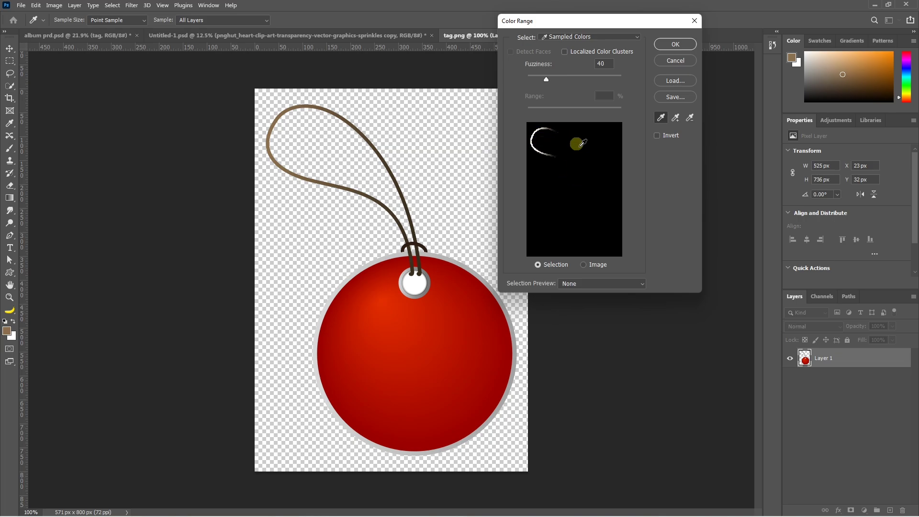
left_click(676, 117)
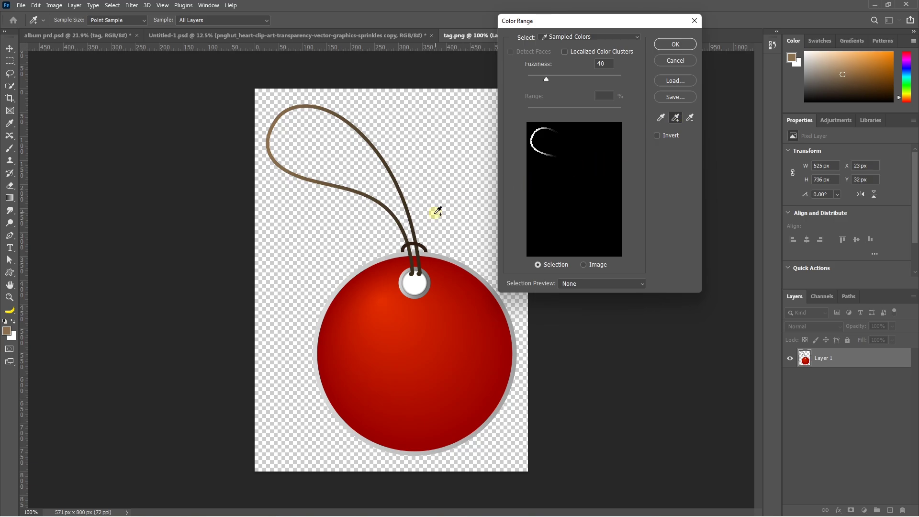
left_click(415, 233)
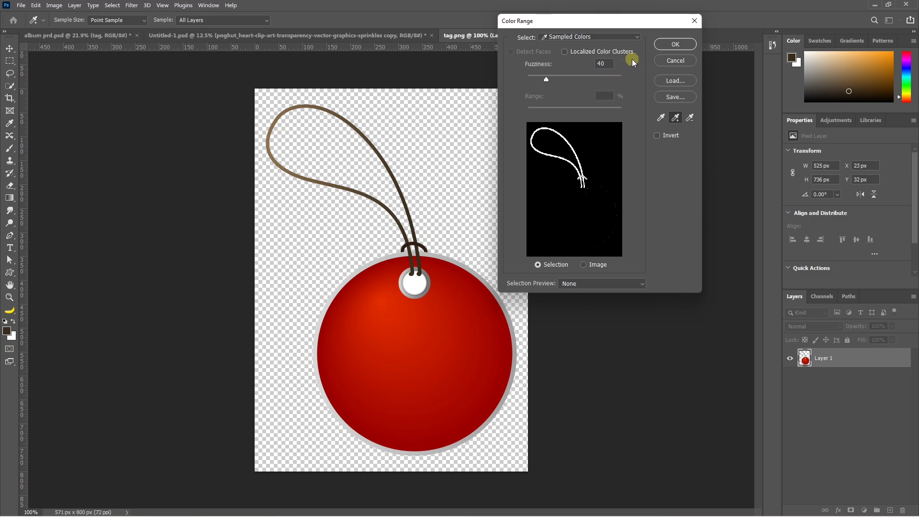
left_click(681, 47)
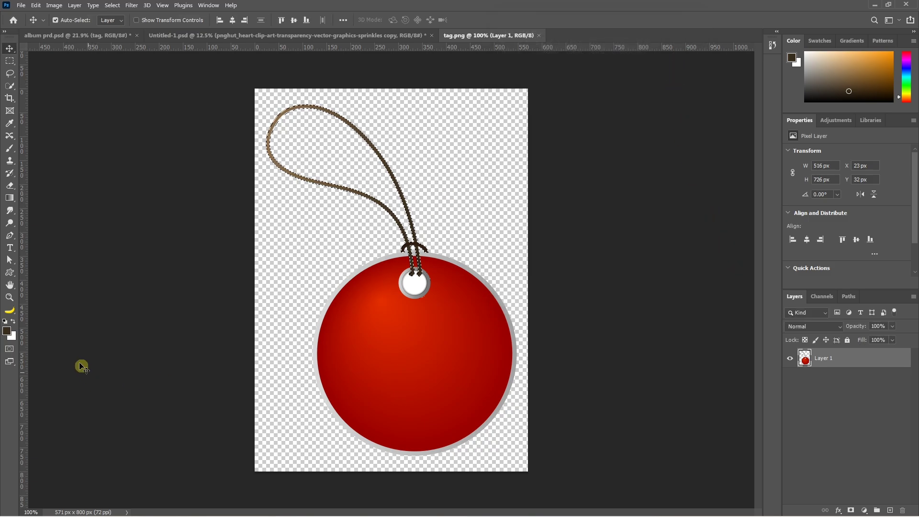
Fill the selected tag string with white, deselect it, and save and close the tag's contents.
left_click(13, 321)
key("alt+BackSpace")
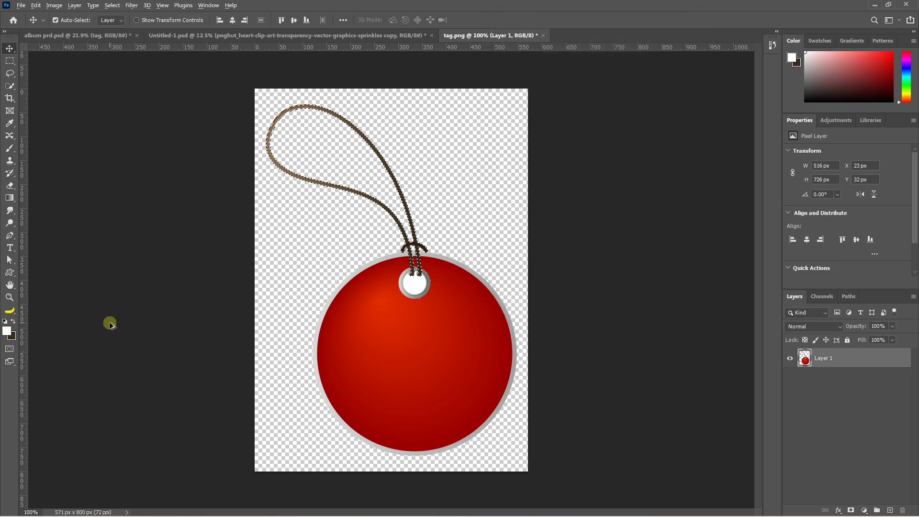
key("ctrl+d")
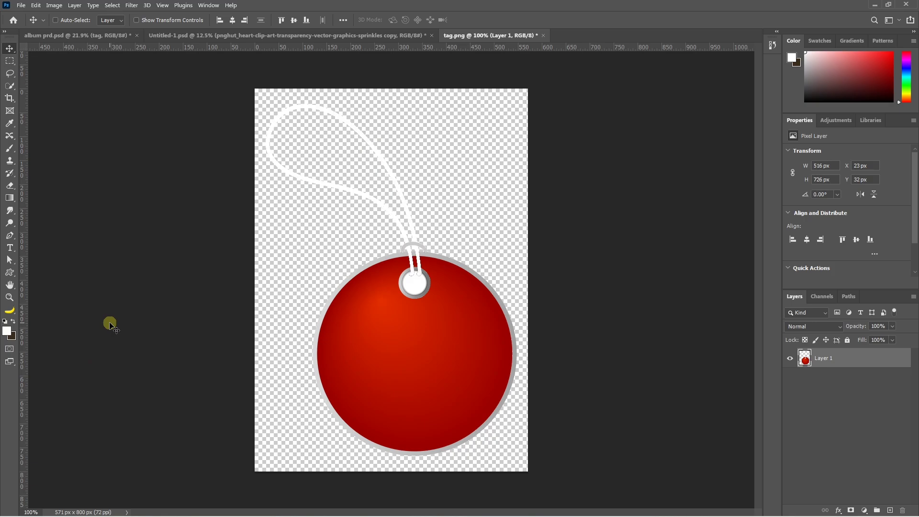
key("ctrl+s")
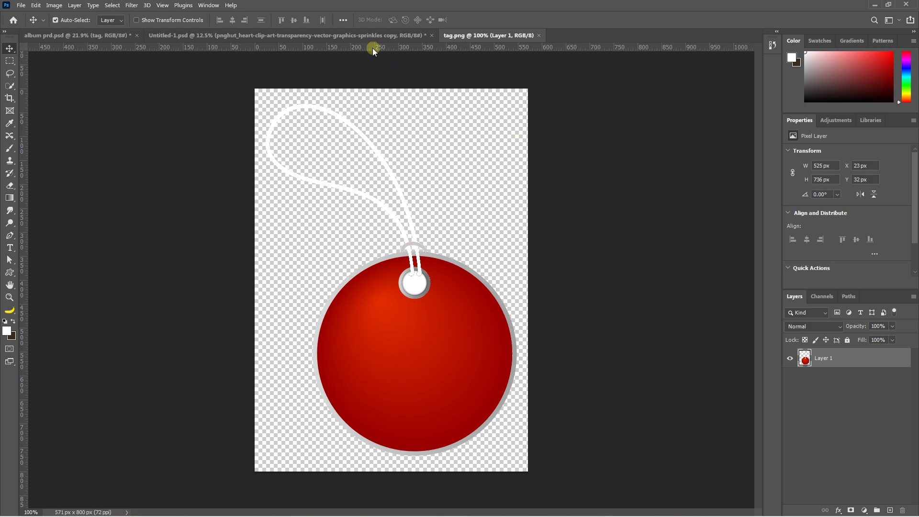
left_click_drag(814, 365, 498, 274)
left_click(540, 36)
Add a layer mask to the tag and set the Brush tool to full hardness.
left_click(851, 510)
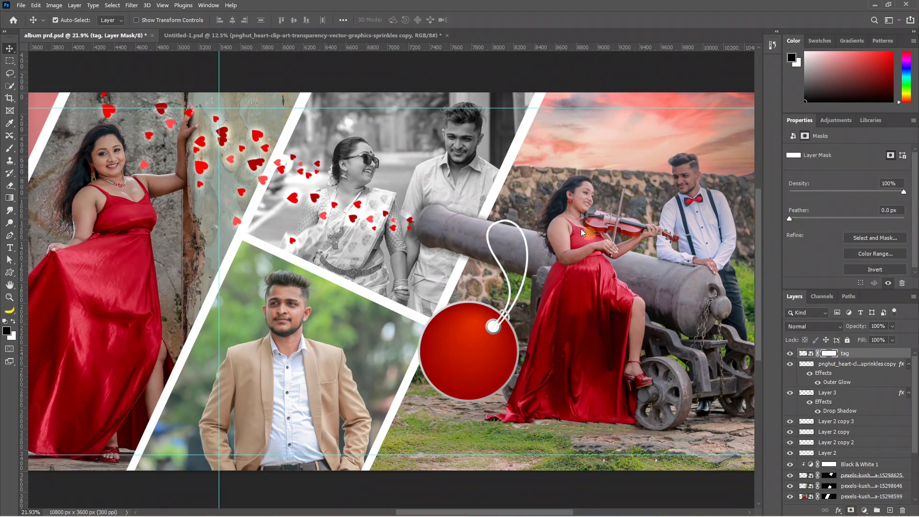
scroll(527, 191, "up", 3)
key("b")
left_click(70, 20)
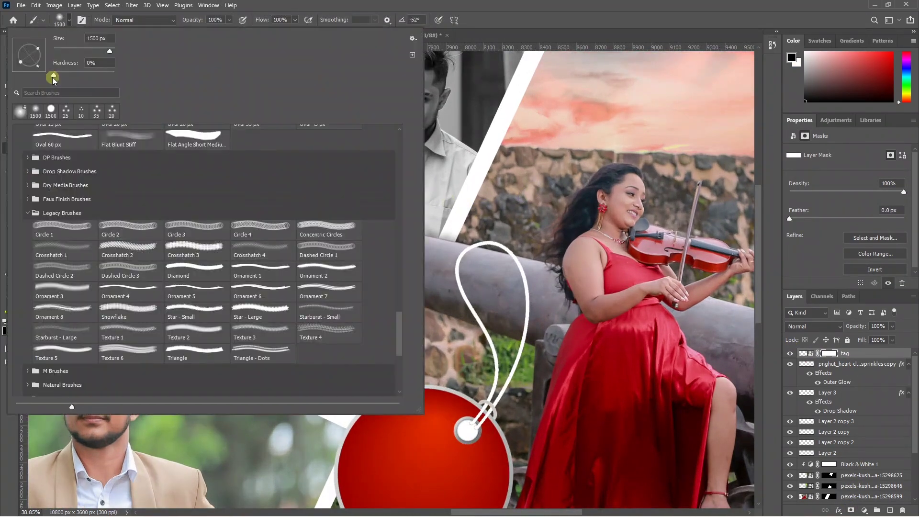
left_click_drag(53, 79, 132, 74)
left_click(70, 20)
Reduce the brush size to 35 px for masking the tag's string where it loops over the cannon barrel.
key("bracketleft")
key("bracketleft")
key("bracketleft")
key("bracketleft")
key("bracketleft")
key("bracketleft")
key("bracketleft")
key("bracketleft")
key("bracketleft")
key("bracketleft")
key("bracketleft")
key("bracketleft")
key("bracketleft")
key("bracketleft")
key("bracketleft")
scroll(511, 320, "up", 4)
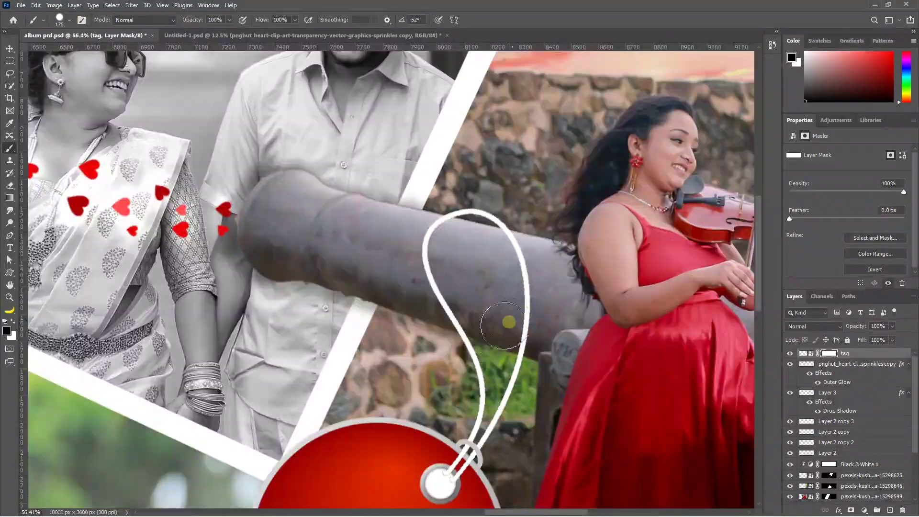
scroll(523, 260, "up", 3)
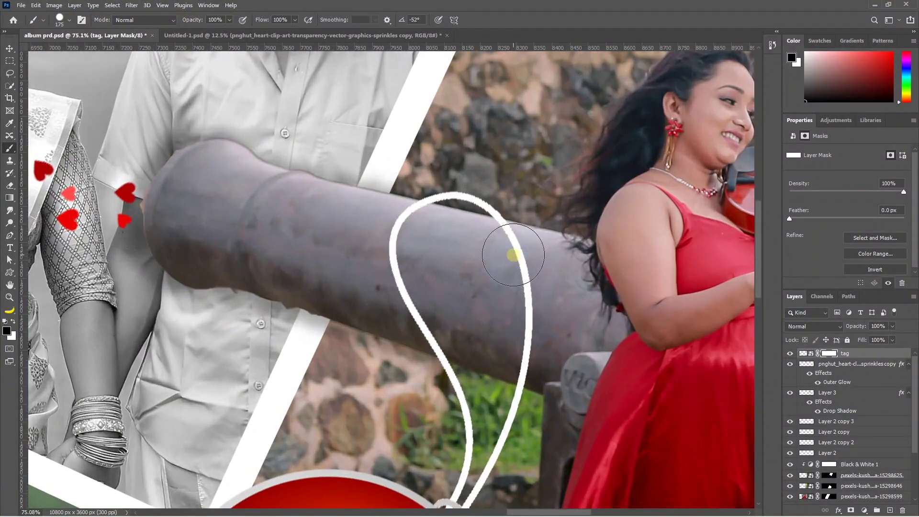
key("bracketleft")
key("bracketleft")
key("bracketleft")
key("bracketleft")
key("bracketleft")
key("bracketleft")
key("bracketleft")
key("bracketleft")
key("bracketleft")
key("bracketleft")
key("bracketleft")
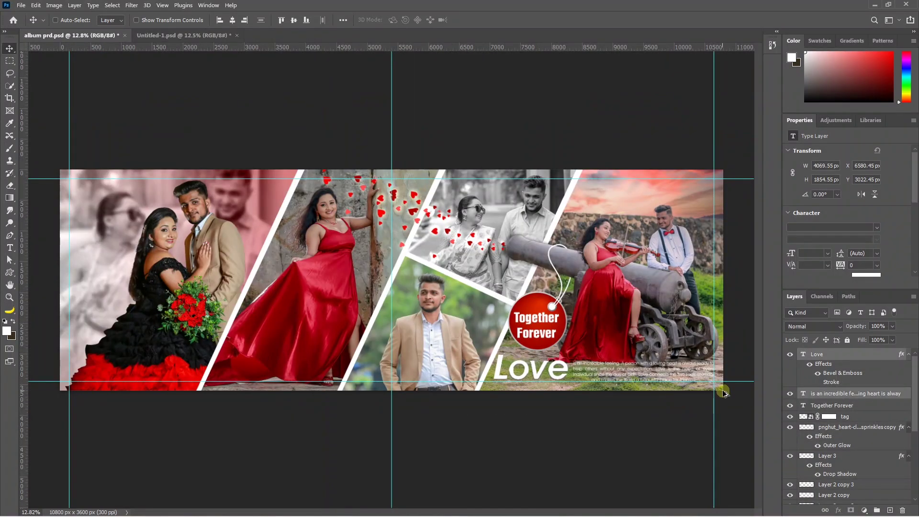
Add a new empty layer directly above the Black & White 1 adjustment layer.
scroll(724, 394, "up", 3)
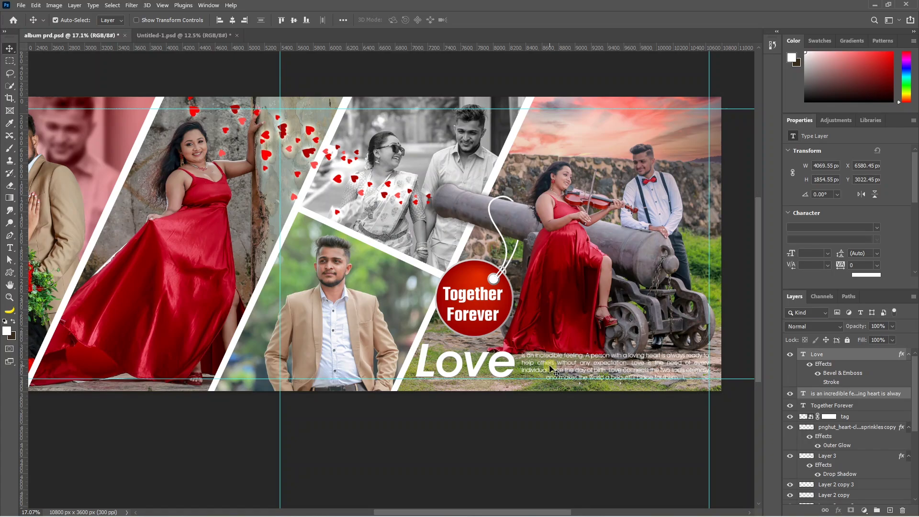
scroll(829, 432, "down", 5)
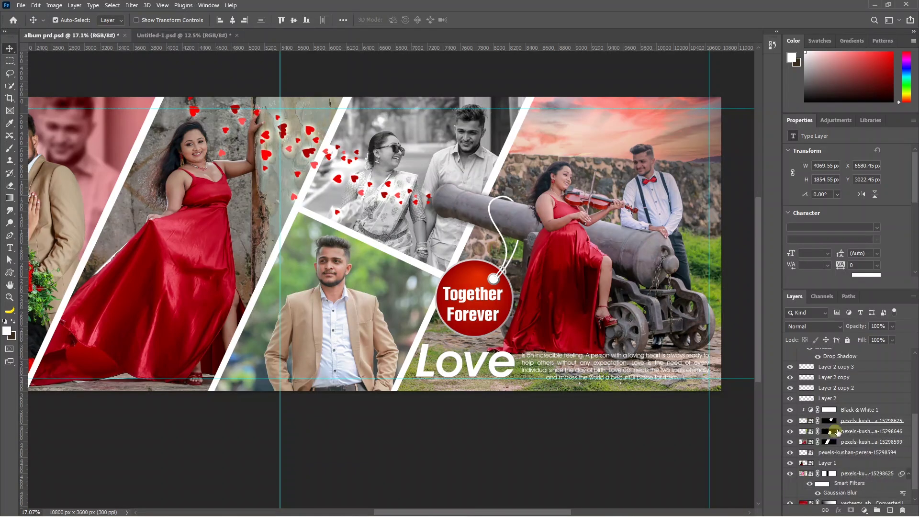
left_click(829, 410)
left_click(890, 510)
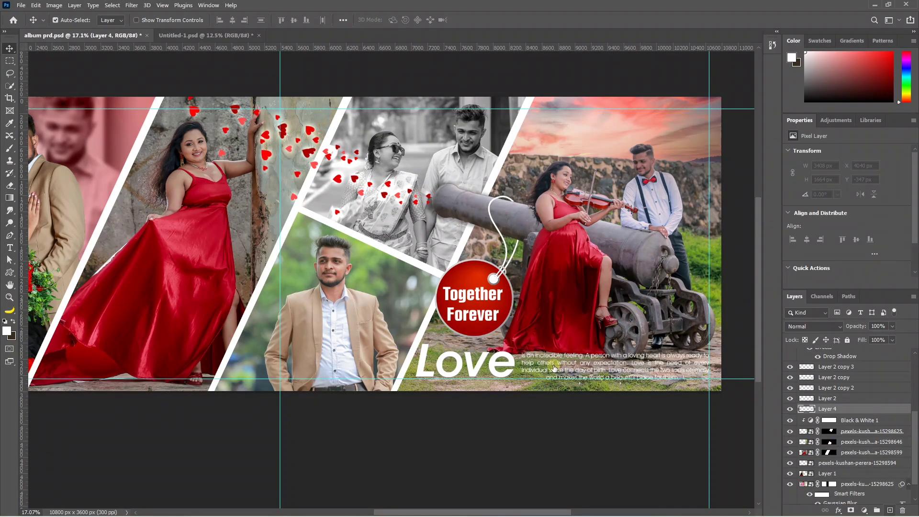
Paint a soft black shadow behind the Love title and paragraph with an 800 px brush, and lower the shadow layer's opacity.
key("b")
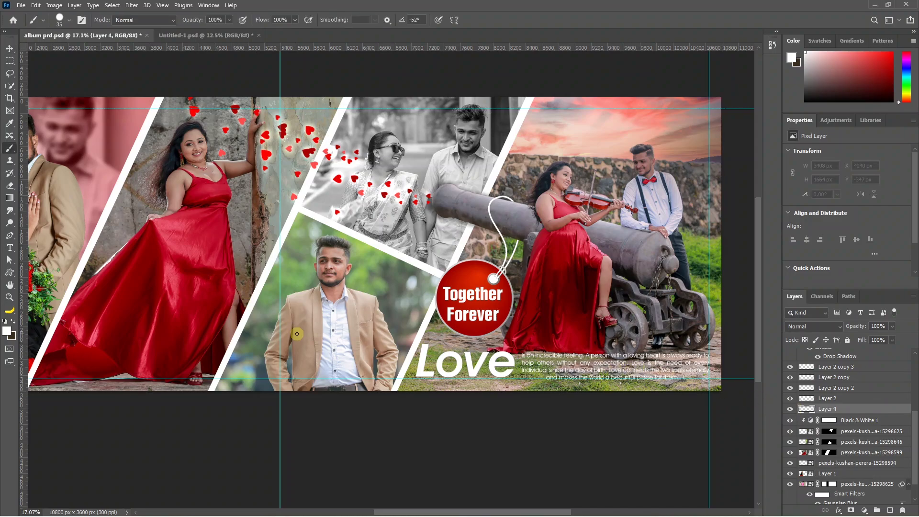
left_click(4, 322)
left_click(13, 321)
left_click(13, 322)
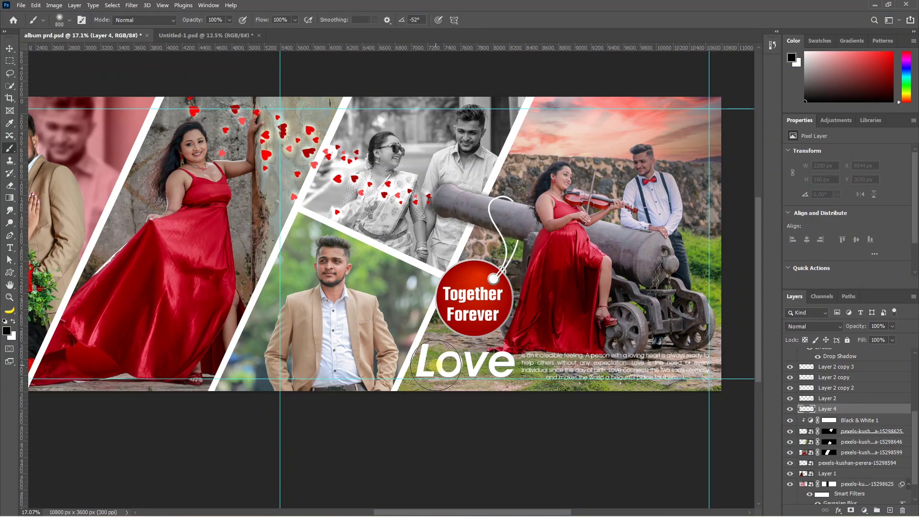
left_click_drag(439, 366, 563, 370)
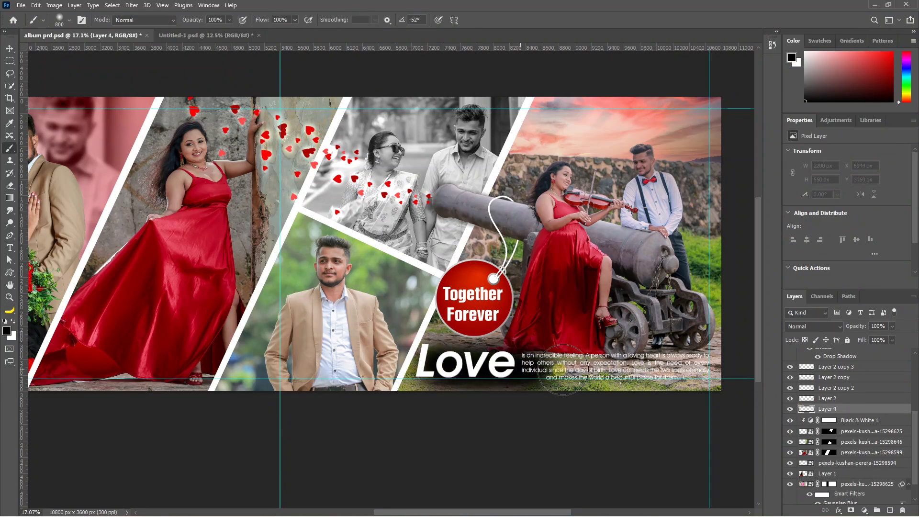
left_click(893, 326)
left_click_drag(867, 340, 860, 339)
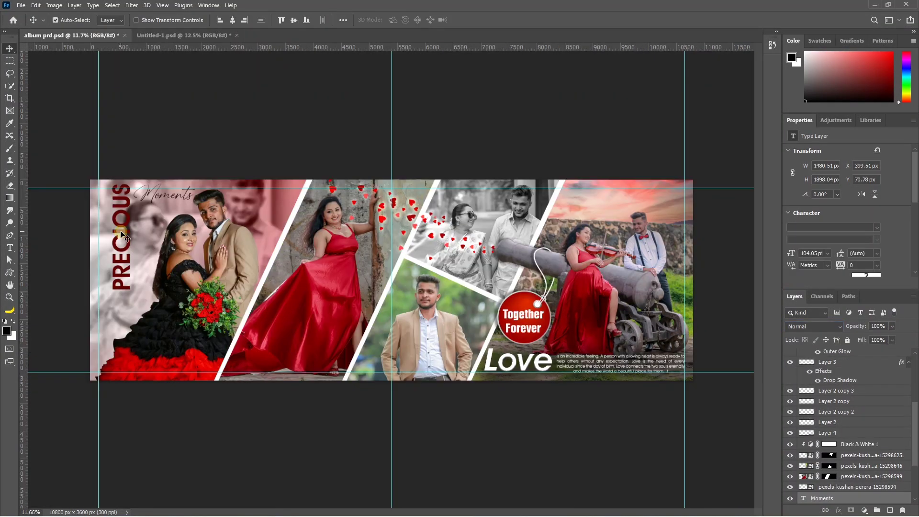
Move the PRECIOUS and Moments text just inside the spread's upper-left margin guides, at X 207.51 px and Y 180.78 px.
left_click_drag(105, 235, 112, 240)
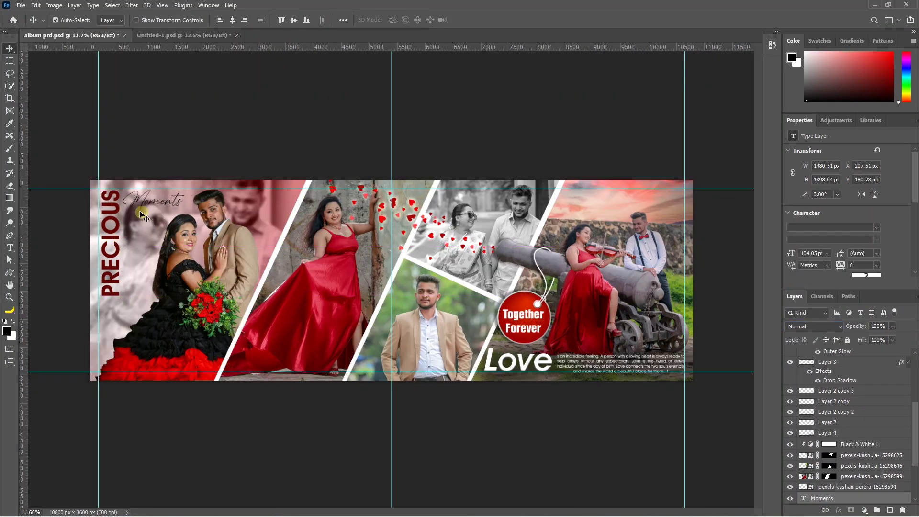
left_click(201, 170)
Bring the couple cutout with the red bouquet to the front of all other layers.
left_click(225, 332)
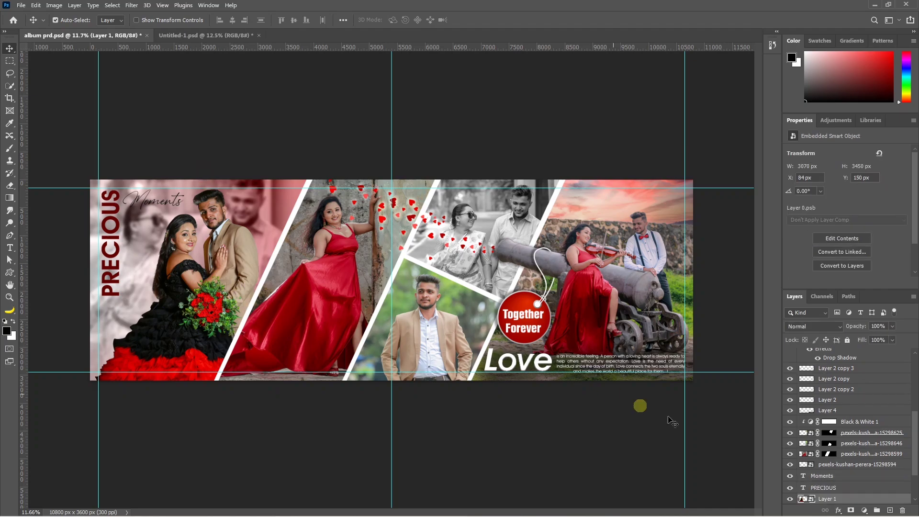
key("ctrl+shift+bracketright")
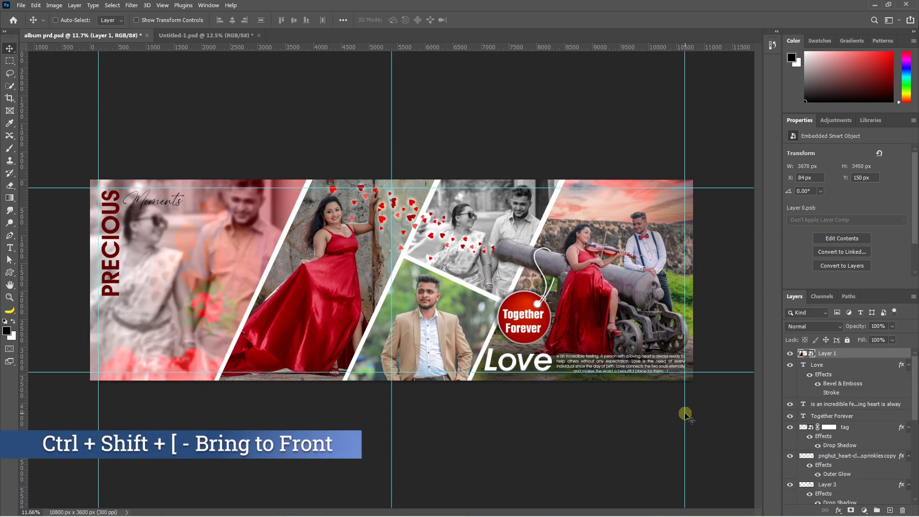
left_click(354, 392)
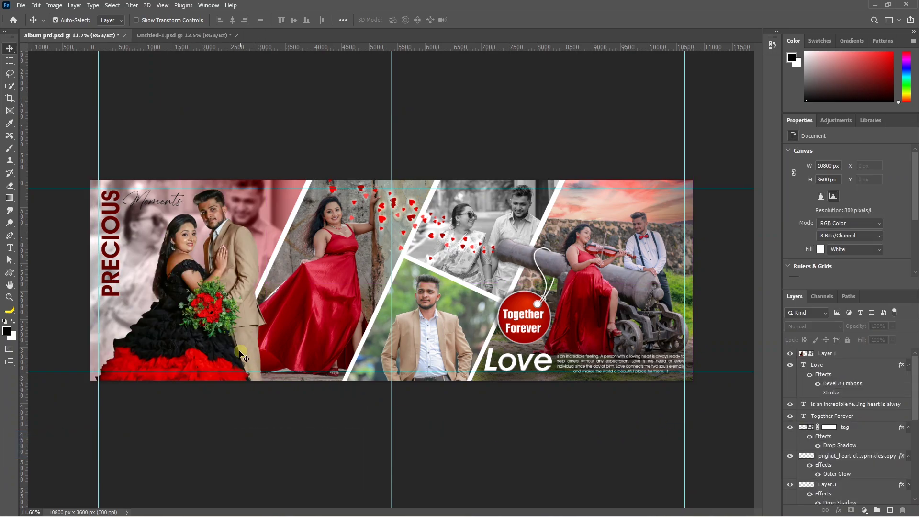
left_click(233, 333)
left_click(345, 111)
Stamp all visible layers into a merged copy above Layer 1 and convert that copy to a smart object.
left_click(860, 356)
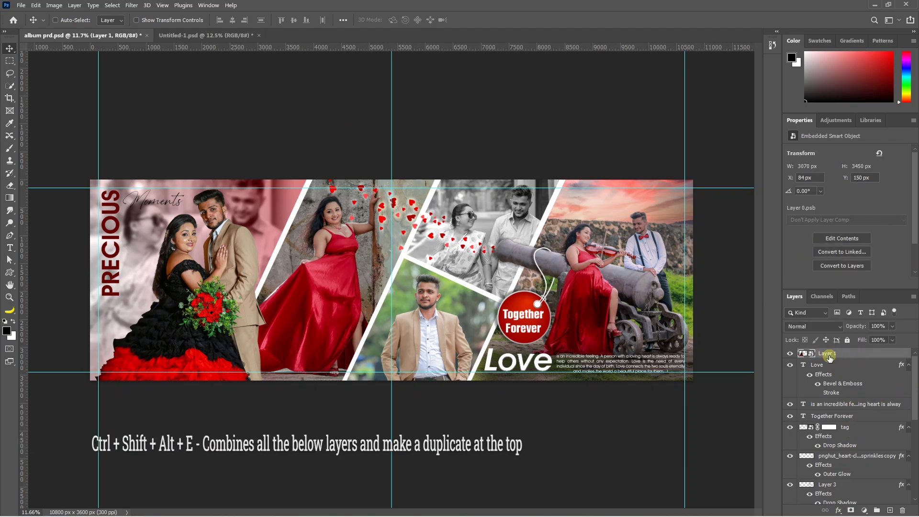
key("ctrl+shift+alt+e")
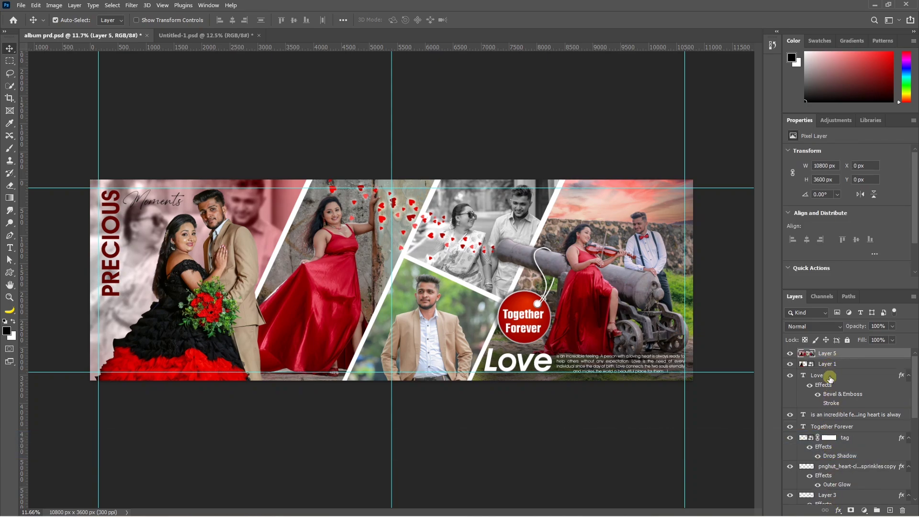
right_click(830, 355)
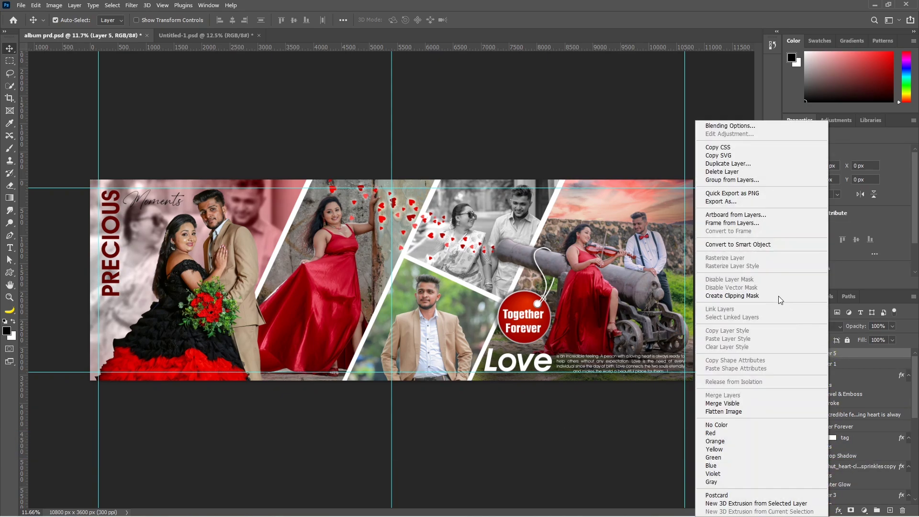
left_click(745, 243)
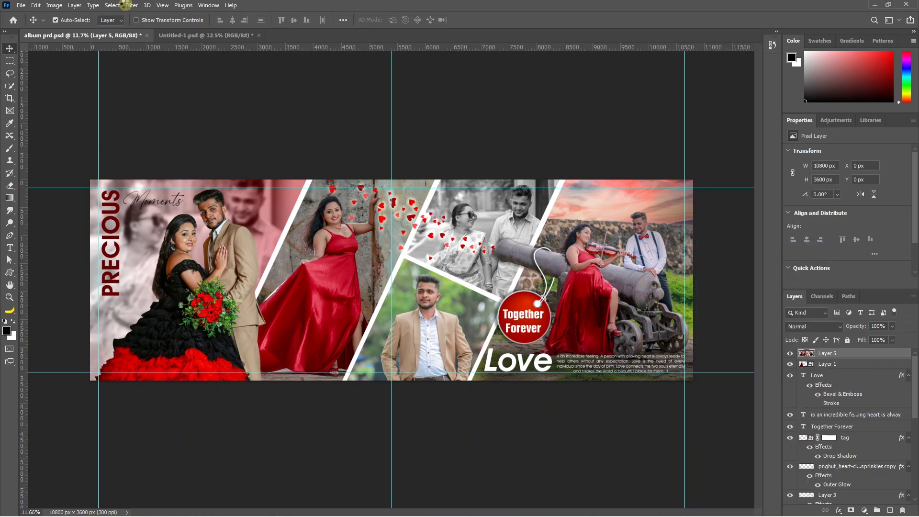
Open the Camera Raw Filter for the merged spread and show its Basic adjustments.
left_click(130, 6)
left_click(153, 77)
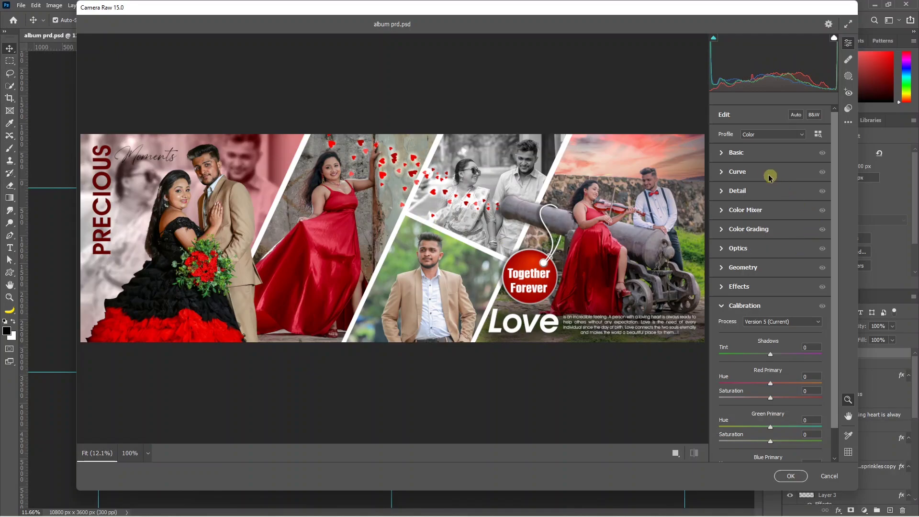
left_click(733, 152)
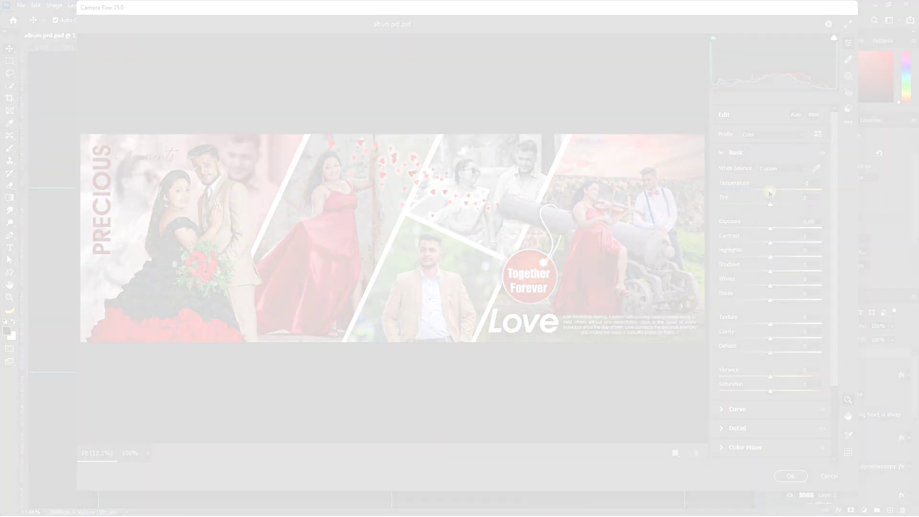